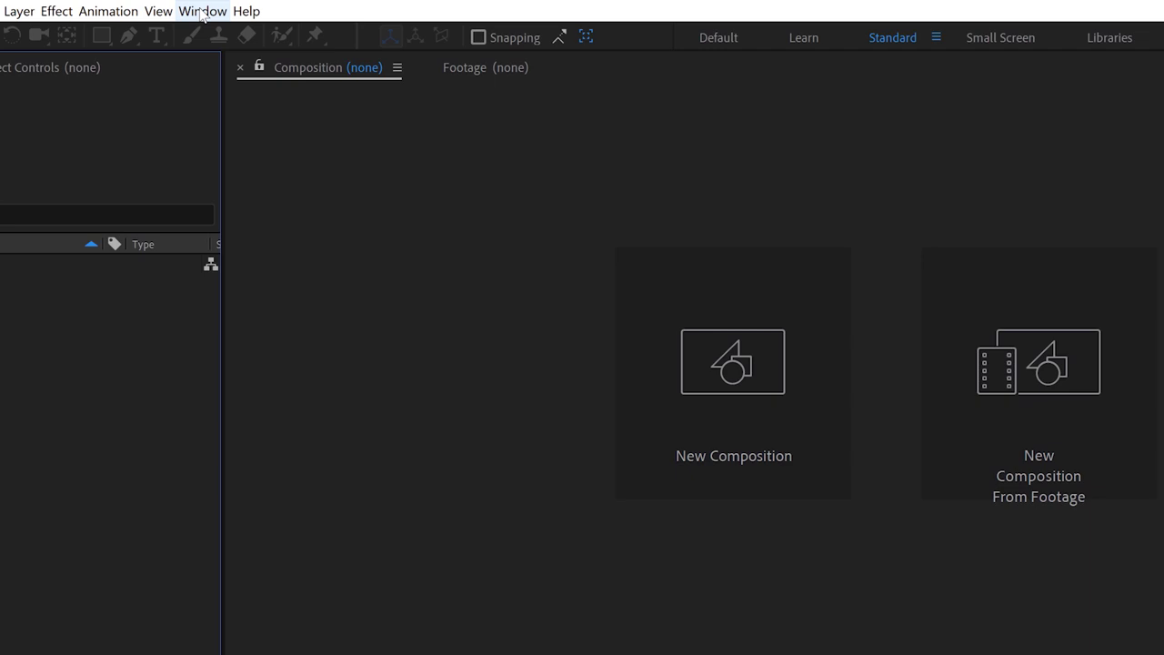
# - Launch the GEOlayers 3 extension from the Window > Extensions menu
pyautogui.click(202, 11)
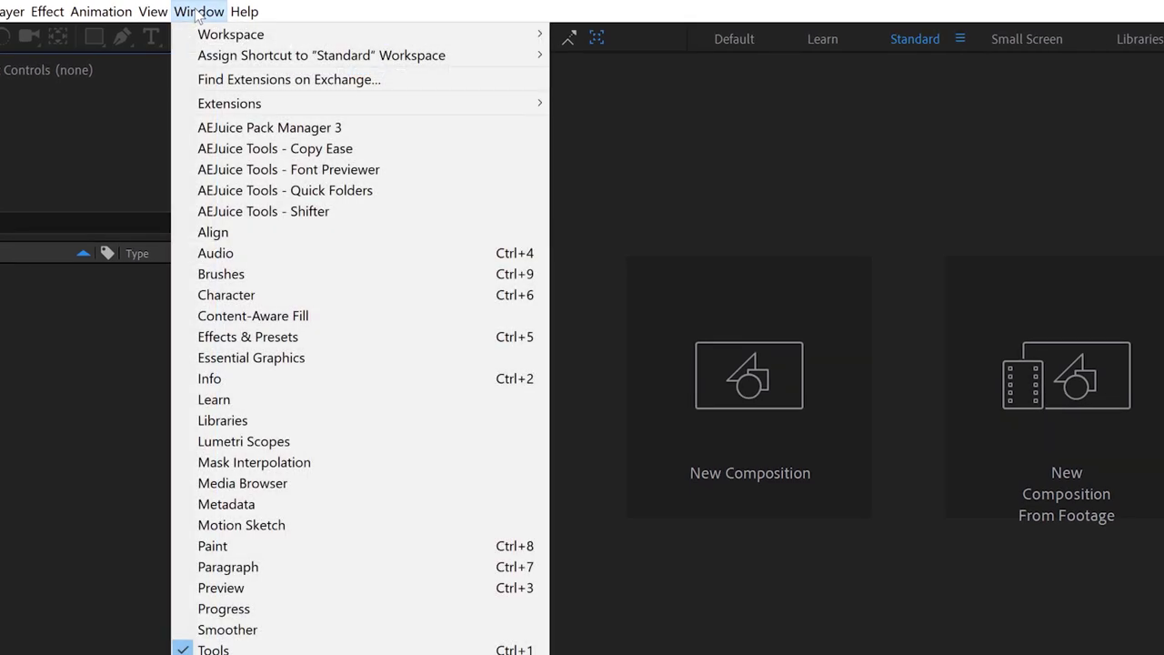
pyautogui.moveTo(532, 103)
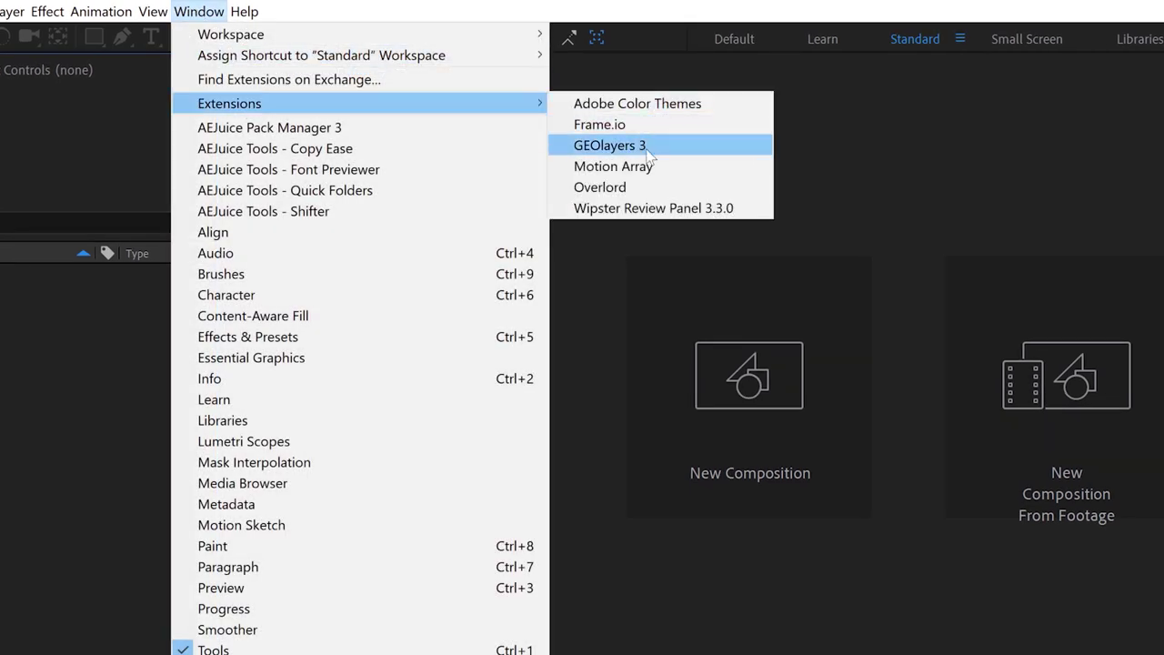
pyautogui.click(685, 144)
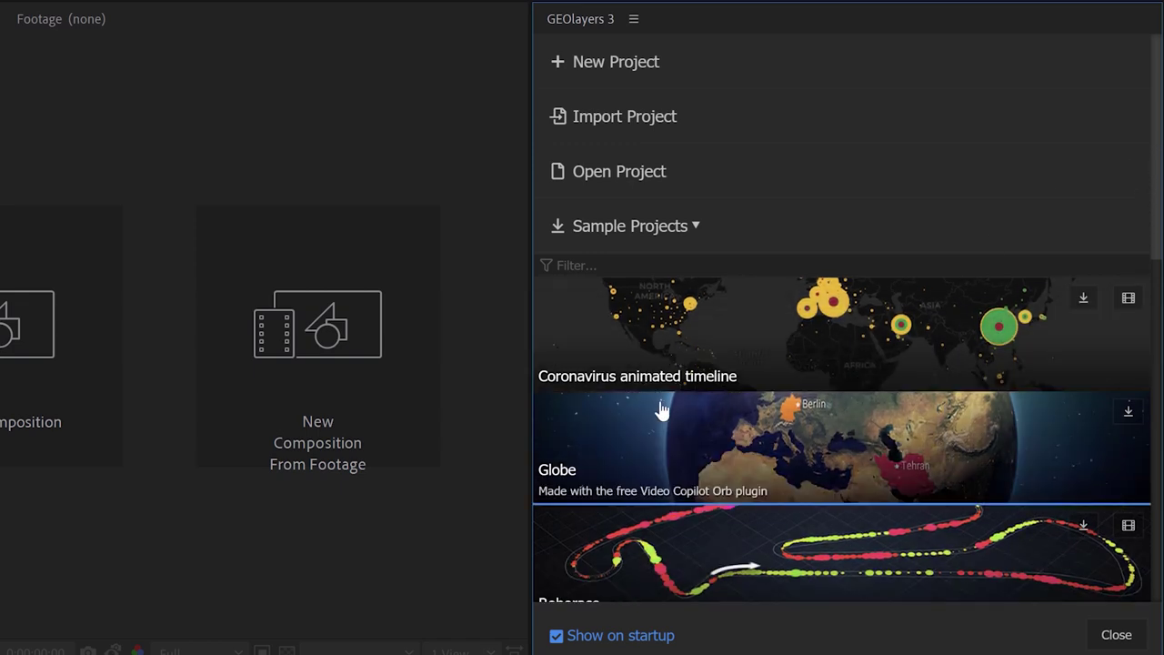
# - Start a new GEOlayers map project and frame the map on France
pyautogui.click(616, 69)
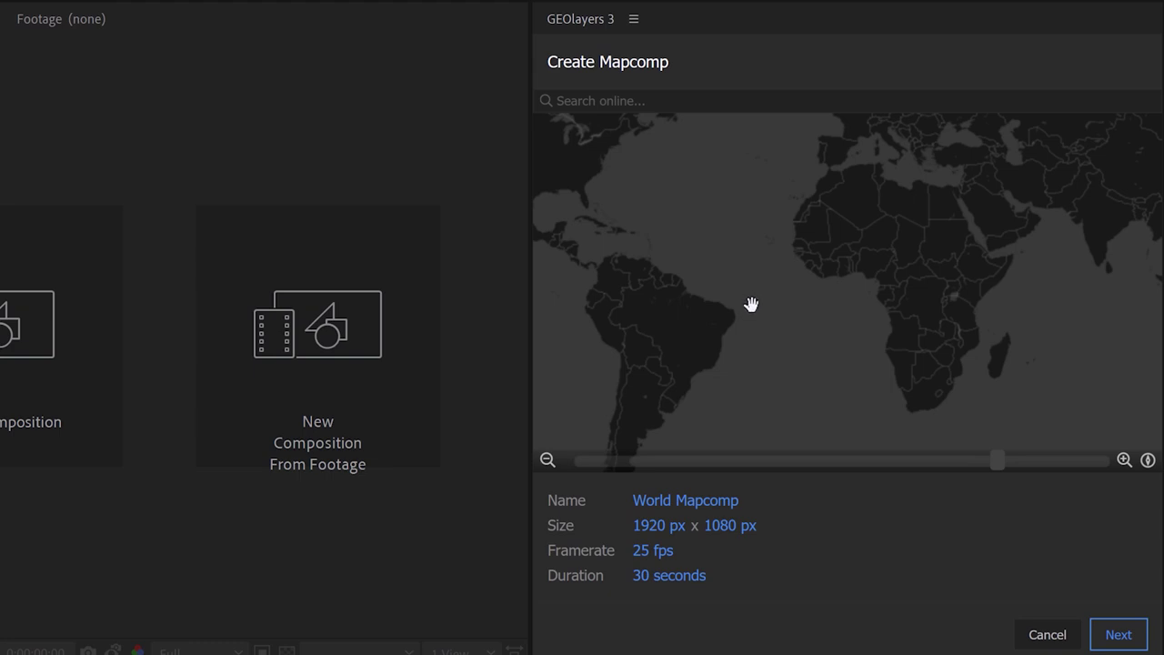
pyautogui.moveTo(858, 219); pyautogui.dragTo(864, 310)
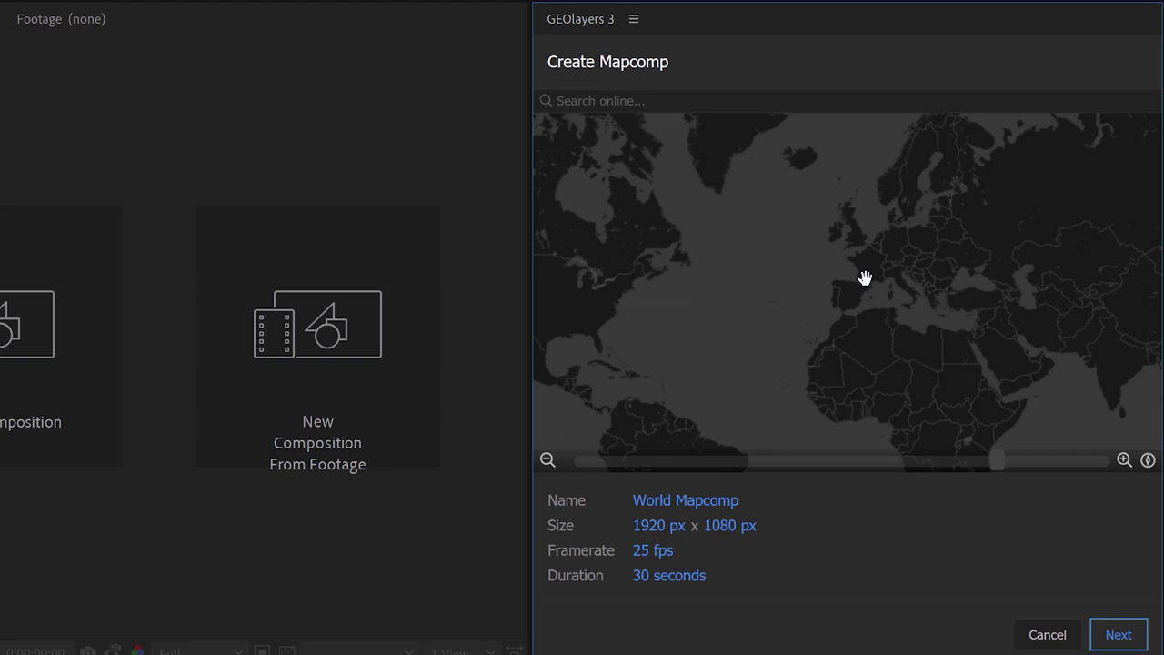
pyautogui.scroll(5, 864, 275)
pyautogui.scroll(2, 888, 203)
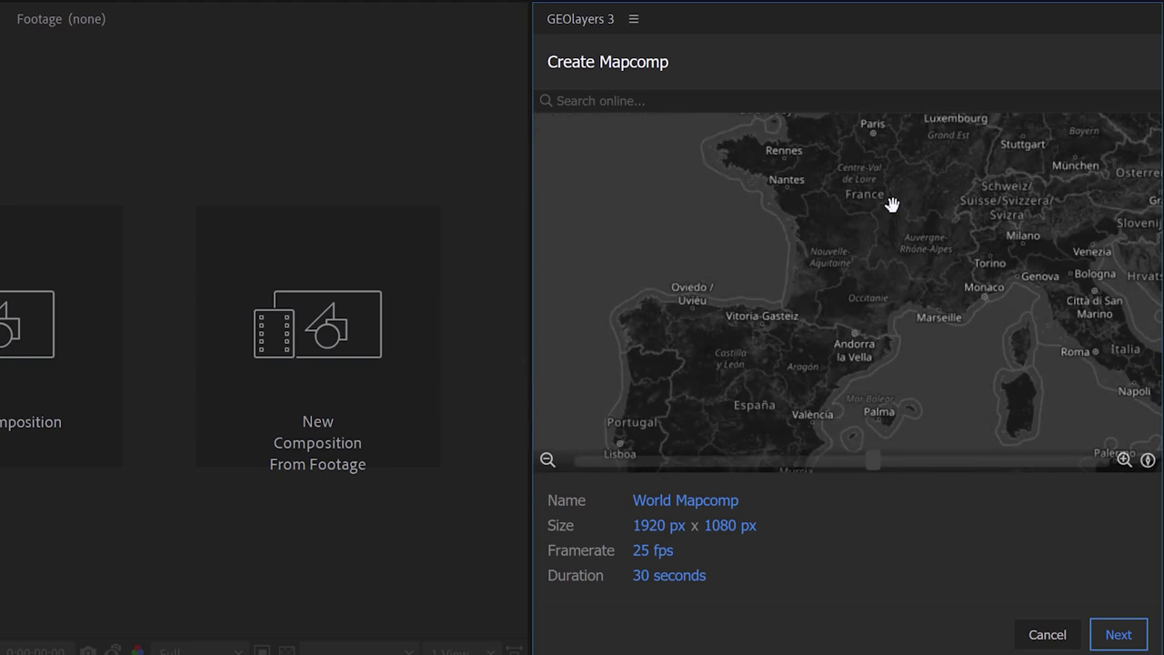
pyautogui.scroll(3, 884, 281)
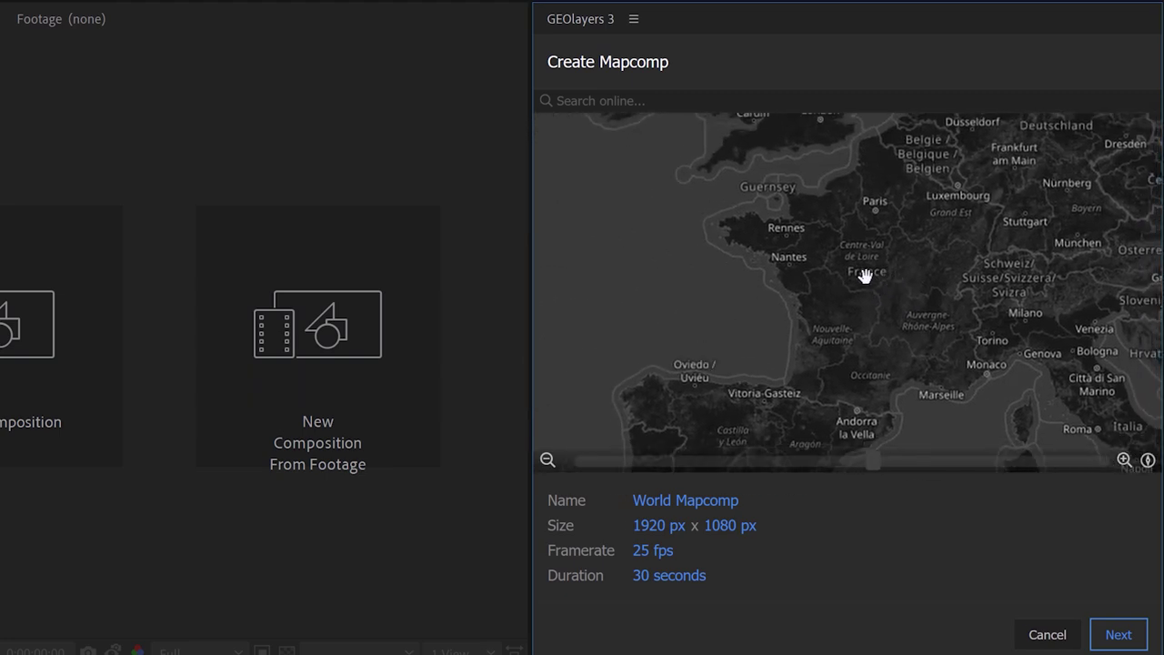
pyautogui.scroll(1, 866, 271)
pyautogui.scroll(-1, 869, 270)
pyautogui.moveTo(875, 258); pyautogui.dragTo(862, 261)
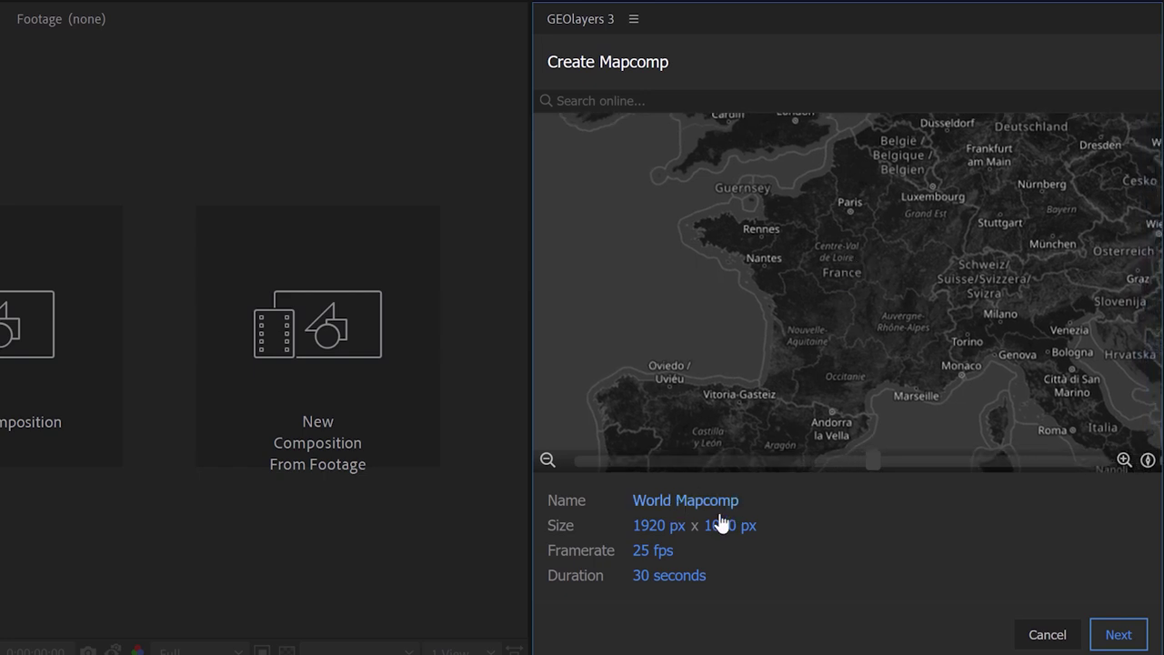
# - Set the mapcomp framerate to 24 fps and duration to 15 seconds
pyautogui.click(655, 551)
pyautogui.write('24')
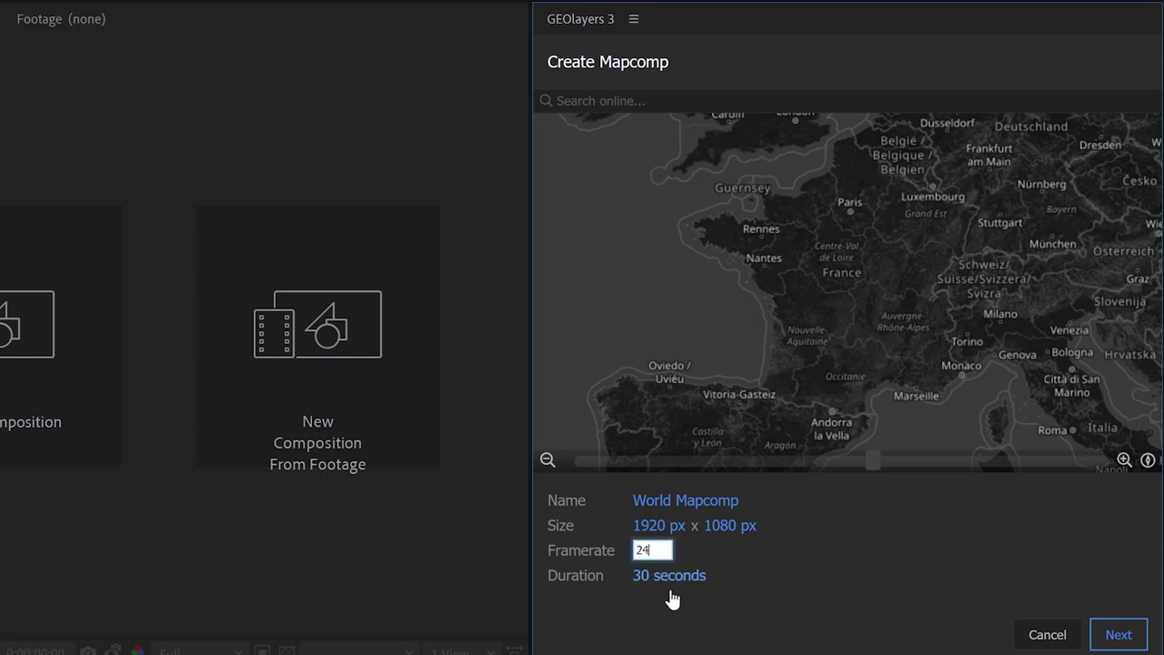
pyautogui.click(675, 620)
pyautogui.click(650, 577)
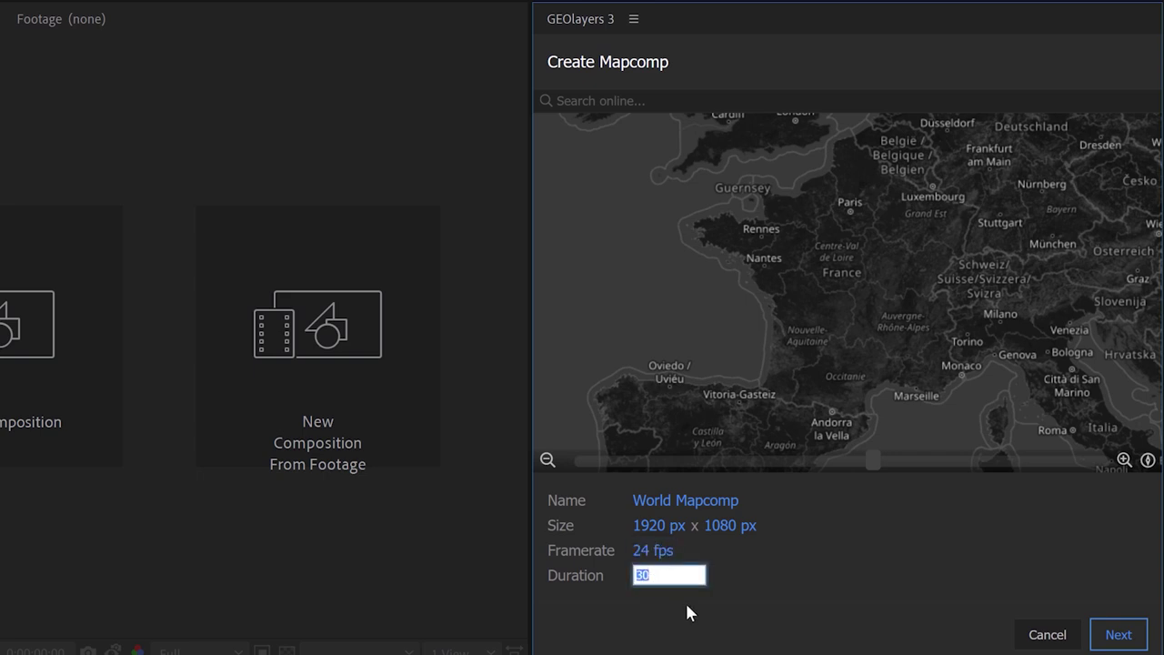
pyautogui.write('15')
pyautogui.click(717, 635)
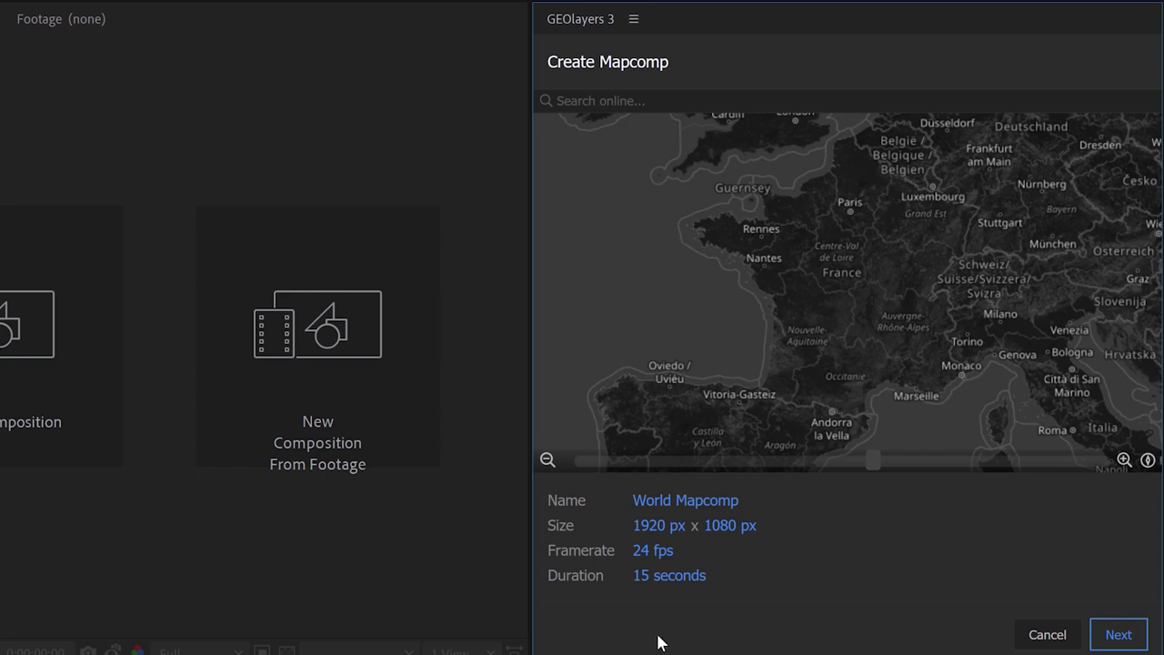
# - Move to map styles and keep the Bing Aerial satellite style selected
pyautogui.click(1124, 634)
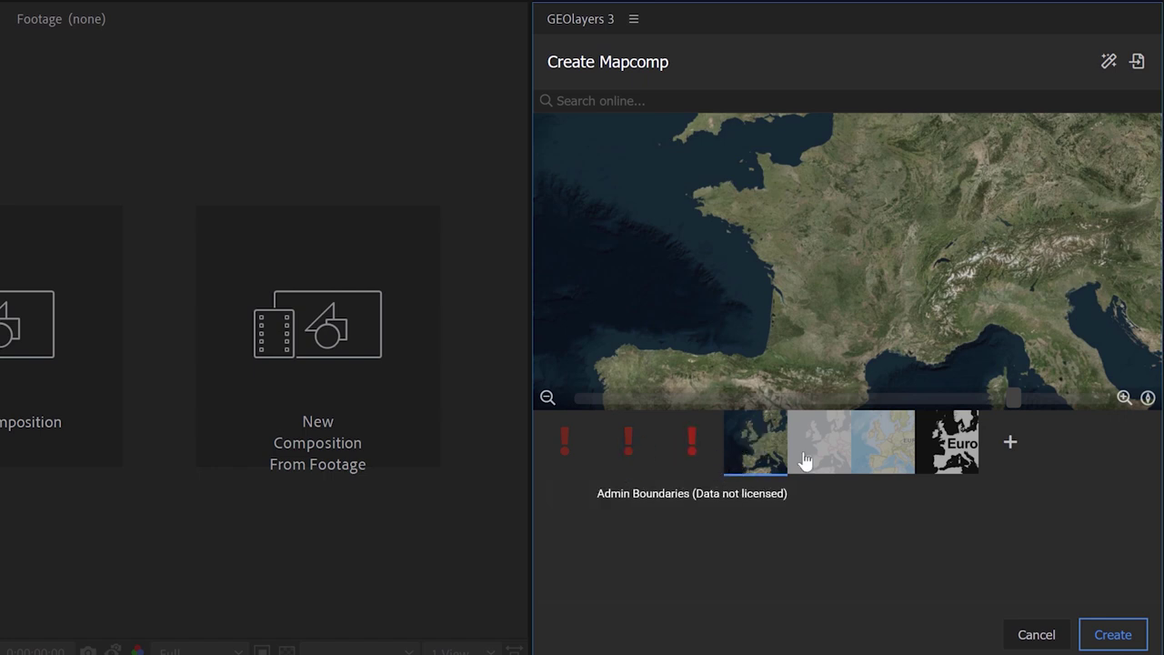
pyautogui.moveTo(737, 482)
pyautogui.moveTo(761, 444)
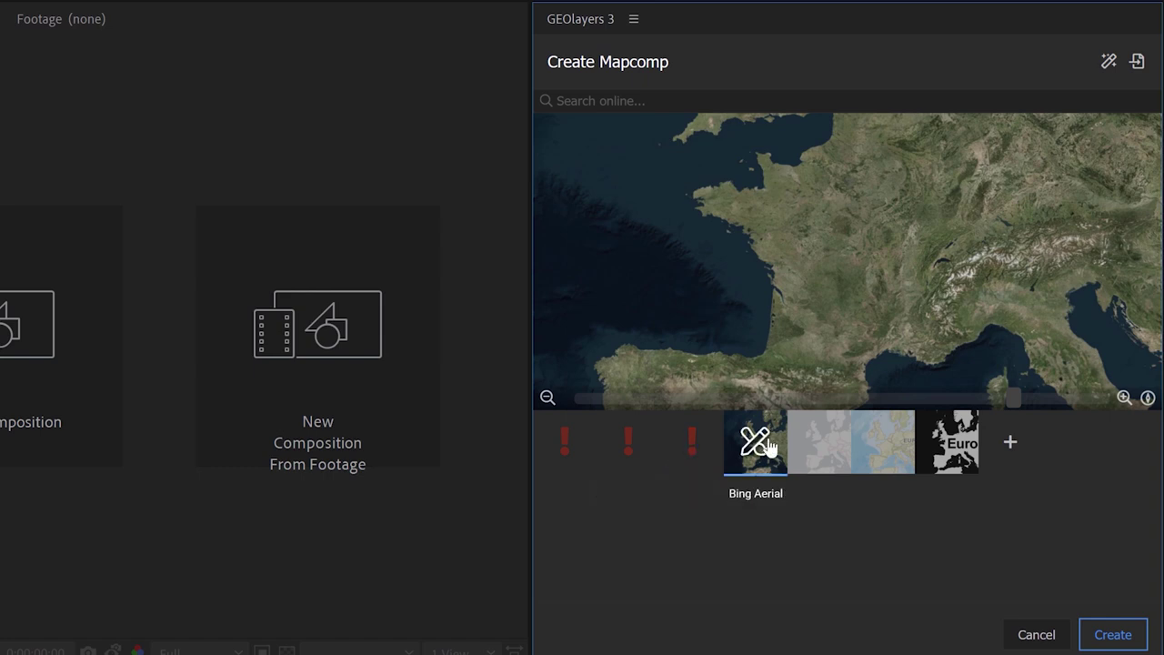
# - Create the World Mapcomp and pan the map preview to reframe France
pyautogui.click(1121, 637)
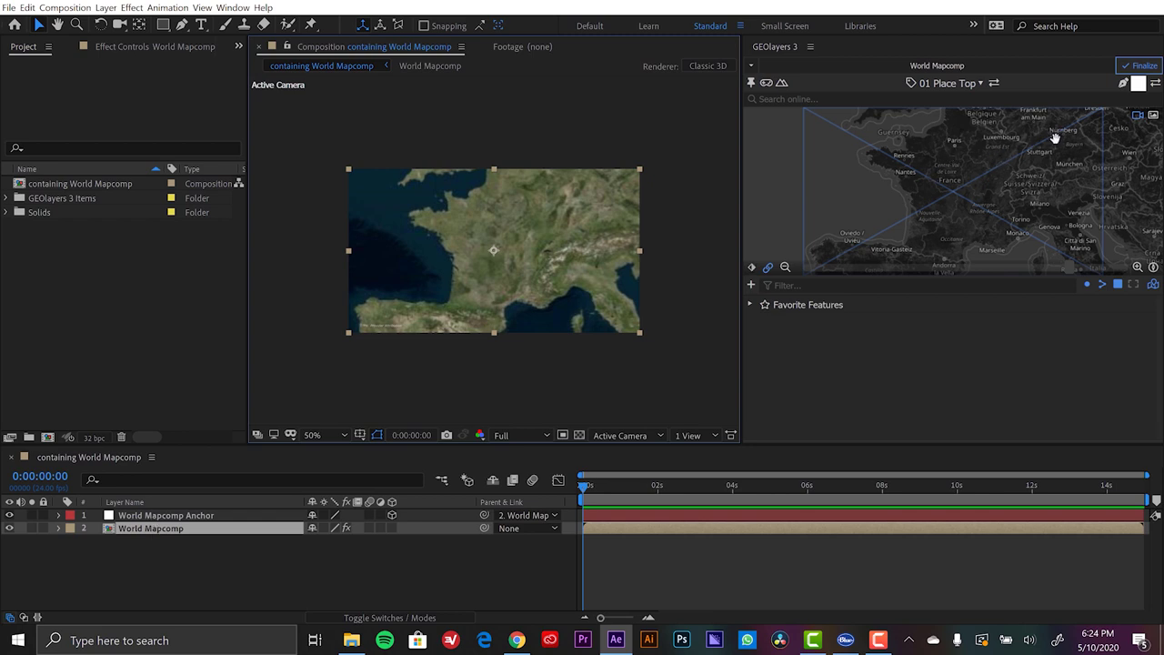
pyautogui.click(1138, 83)
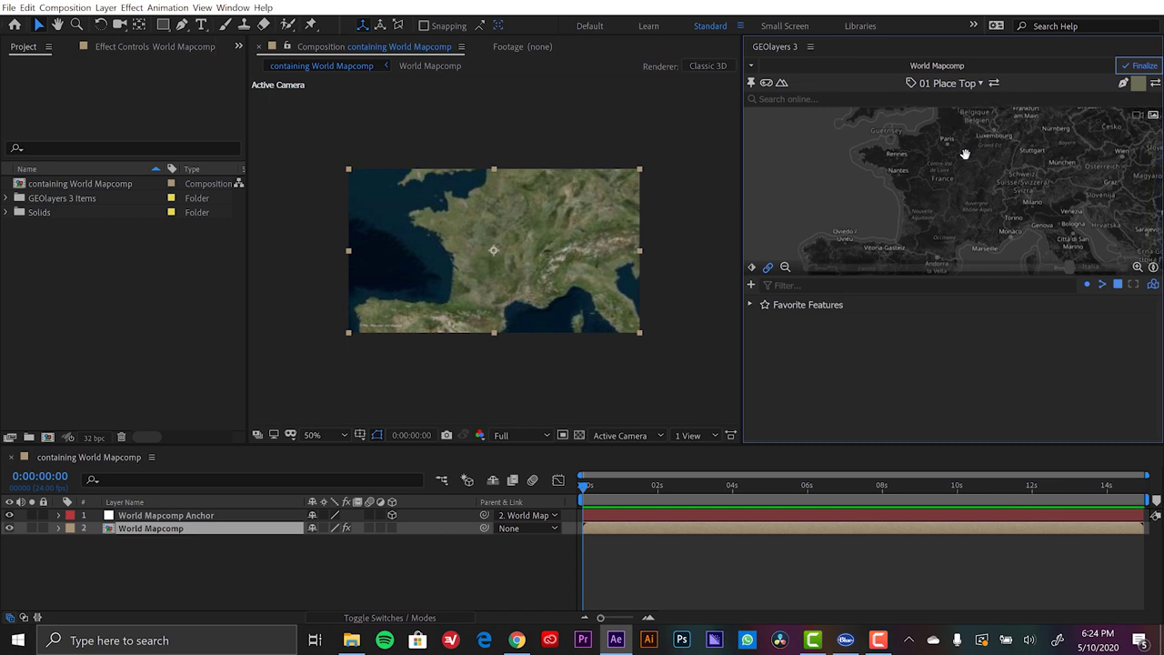
pyautogui.moveTo(965, 154); pyautogui.dragTo(912, 169)
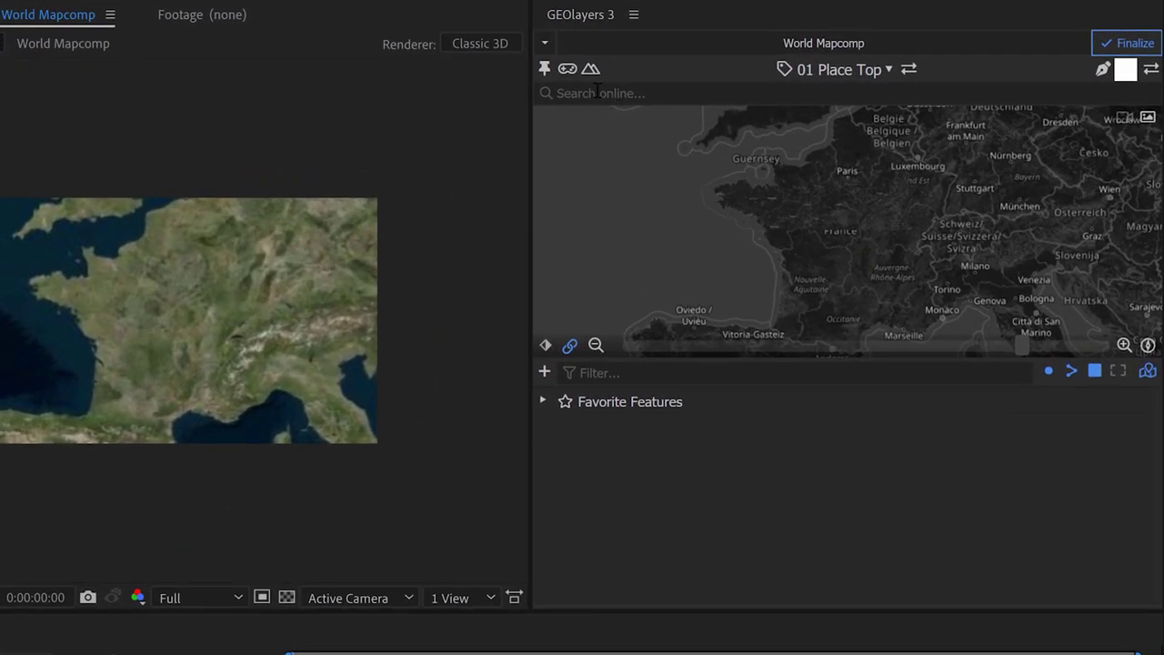
# - Search online for 'fran', add France to the feature list and preview its outline
pyautogui.click(862, 93)
pyautogui.write('france')
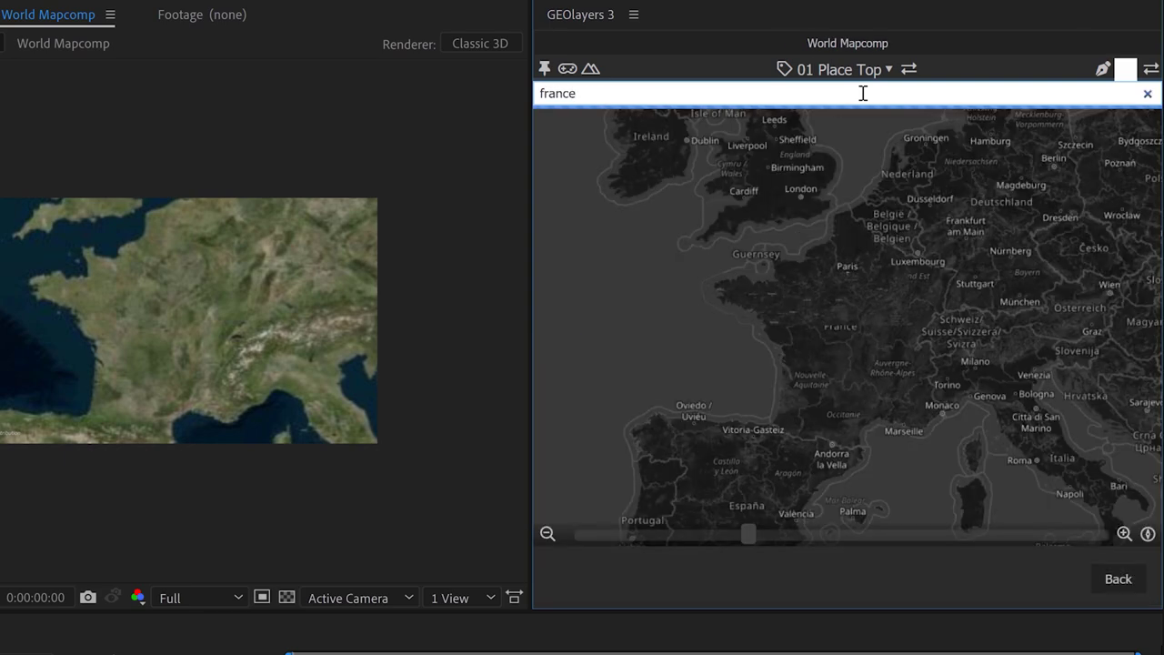
pyautogui.press('Return')
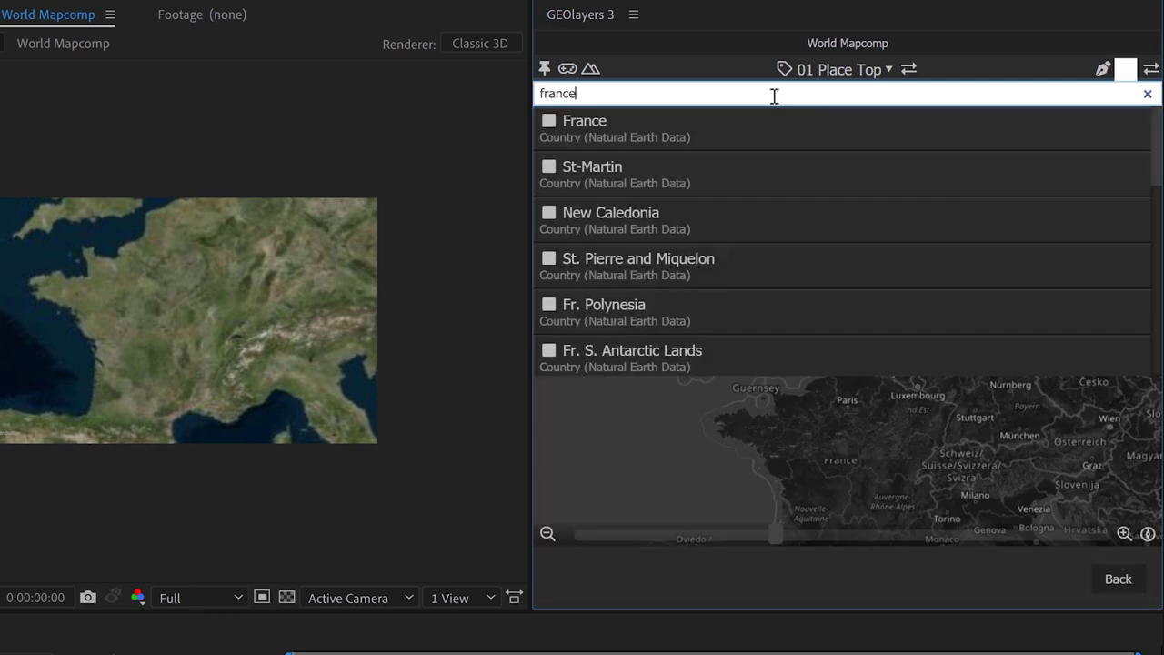
pyautogui.moveTo(650, 122)
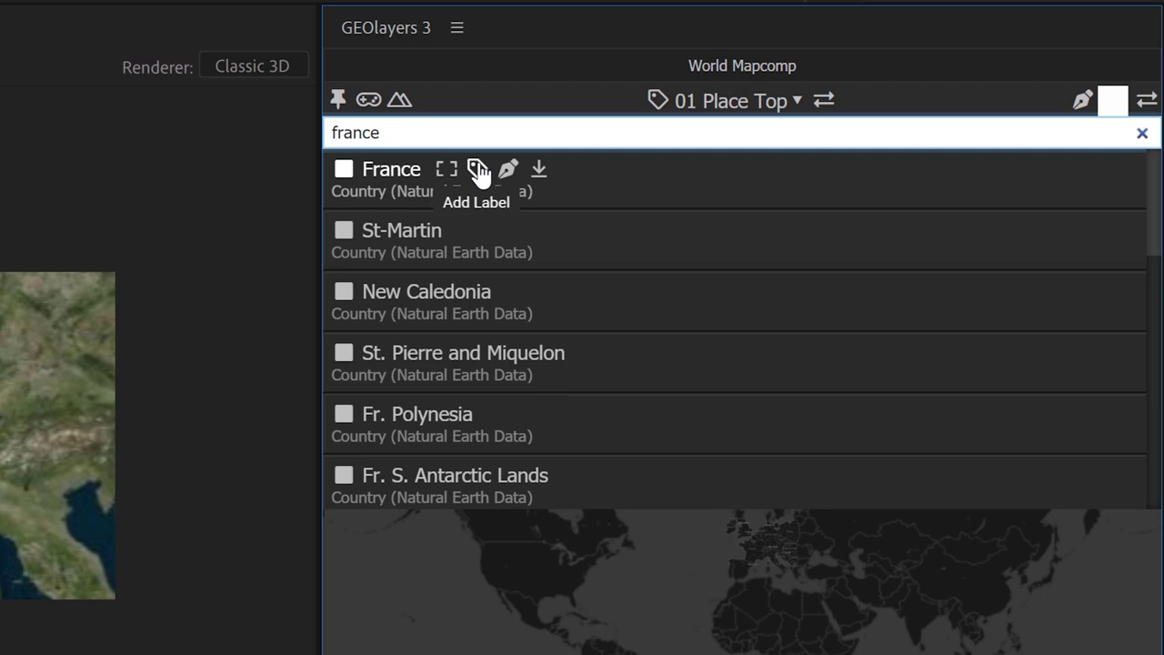
pyautogui.click(540, 173)
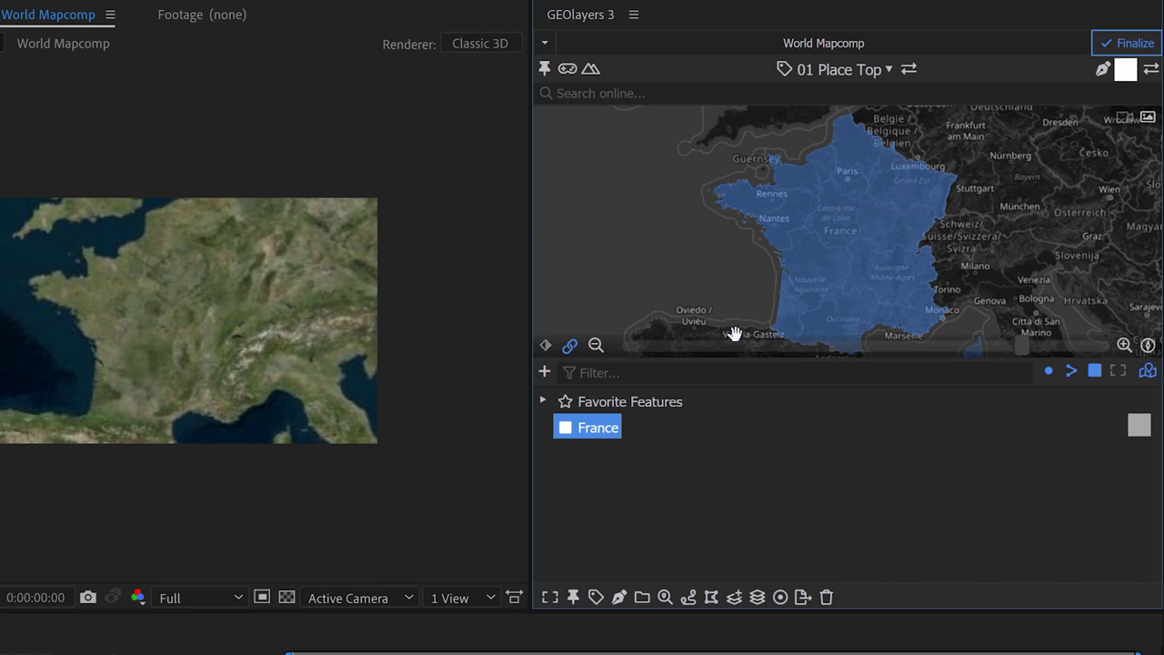
pyautogui.click(698, 455)
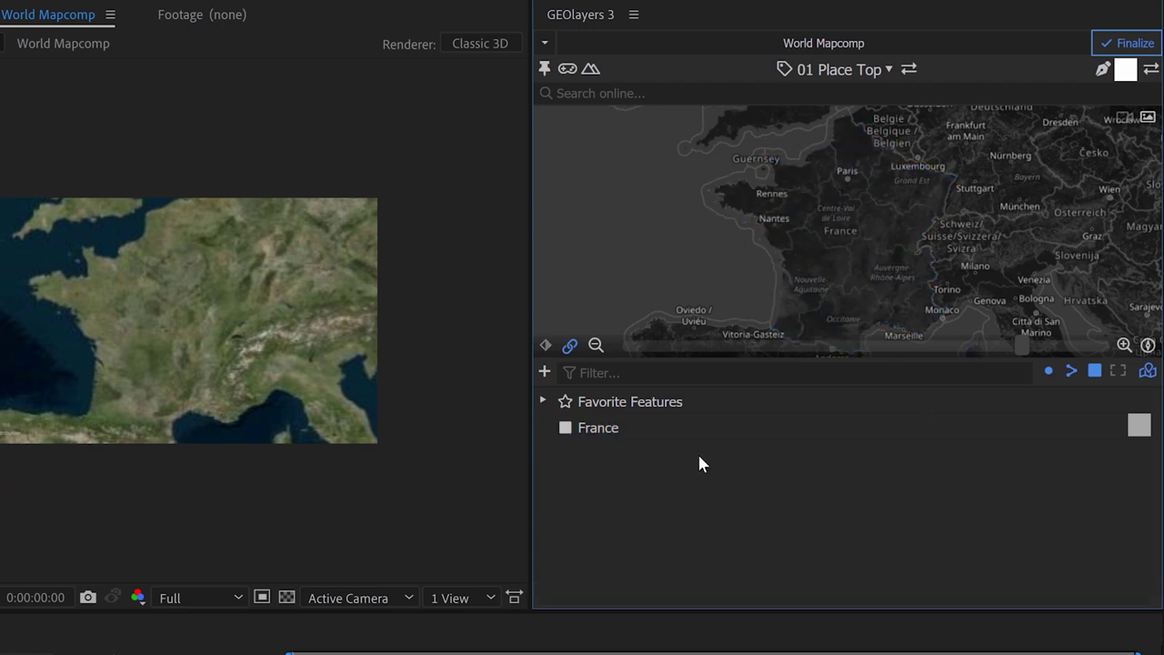
pyautogui.click(616, 438)
pyautogui.click(634, 497)
pyautogui.click(593, 103)
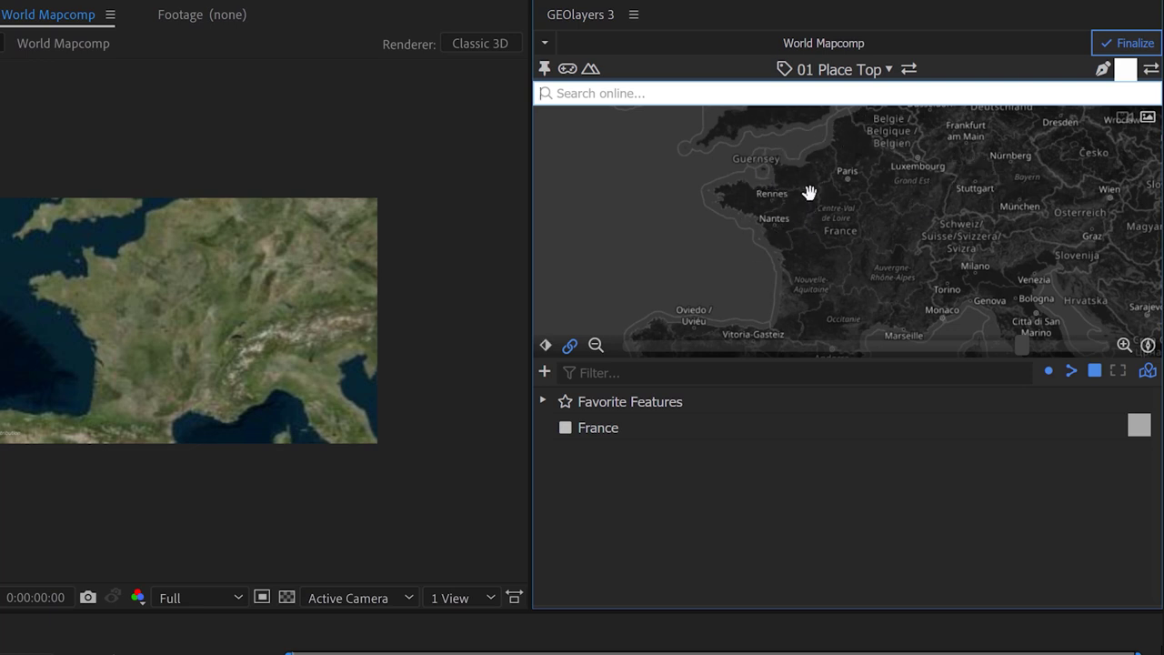
# - Search for 'pays de la loire' and add it to the feature list
pyautogui.click(593, 98)
pyautogui.write('pays d')
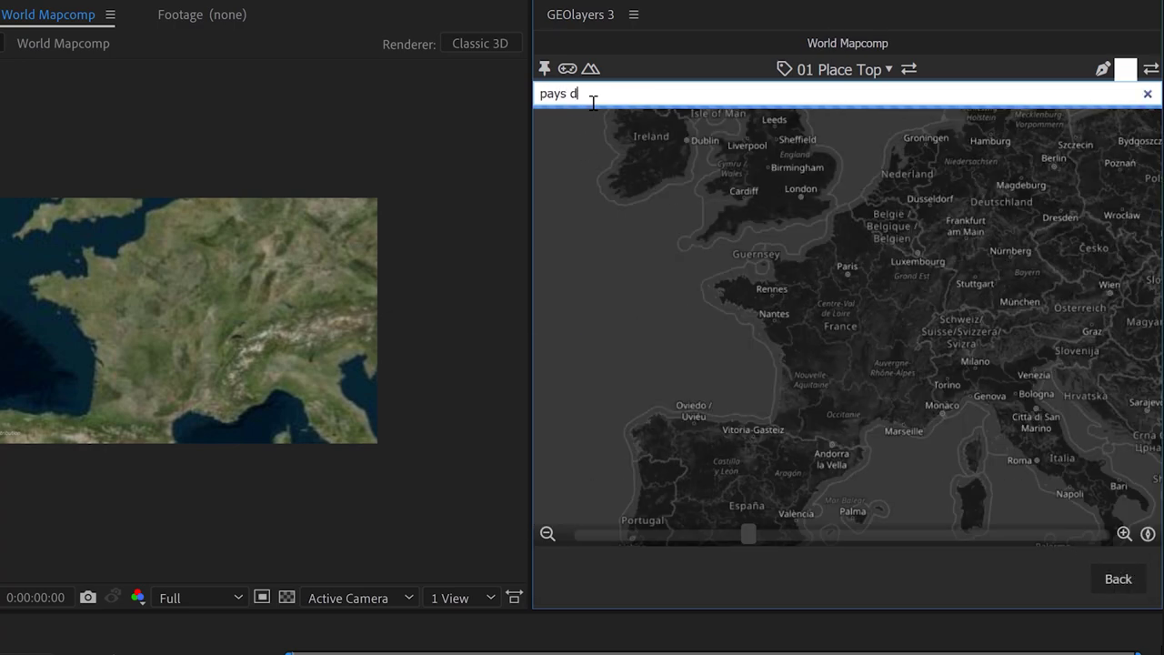
pyautogui.write('e la loire')
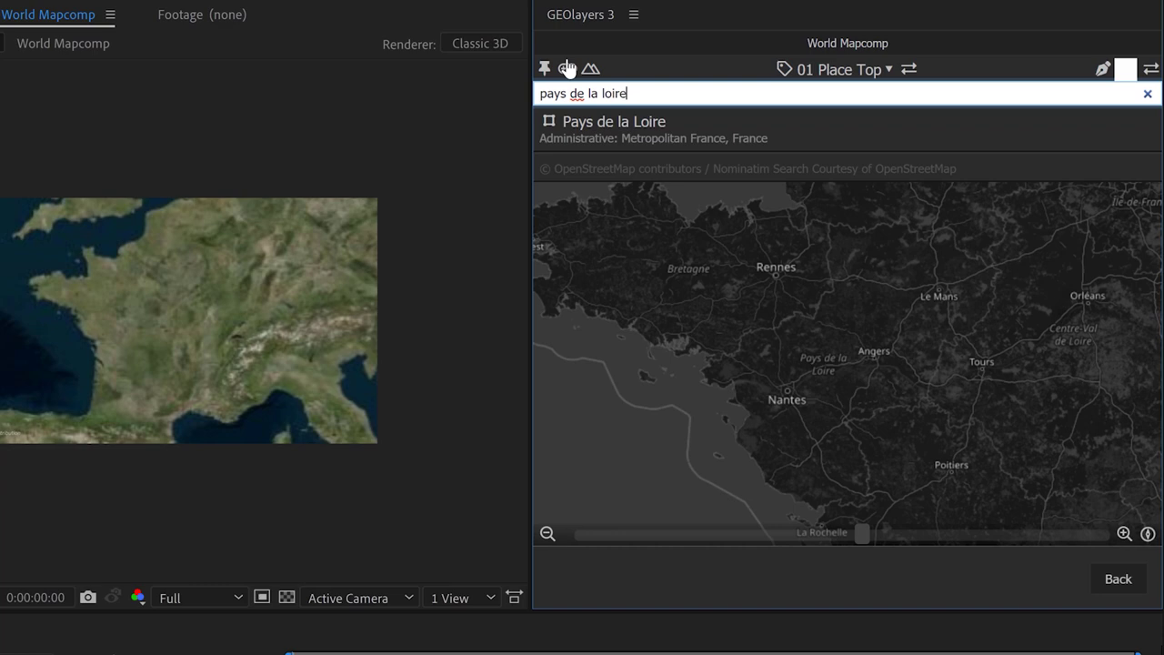
pyautogui.click(754, 121)
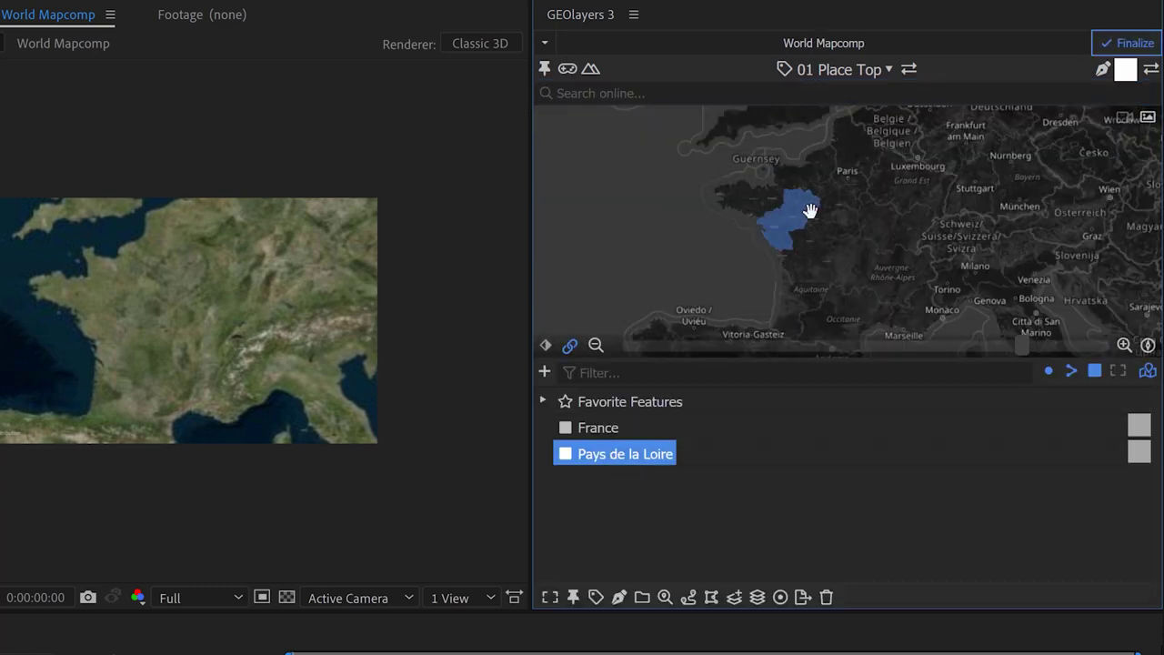
pyautogui.click(601, 436)
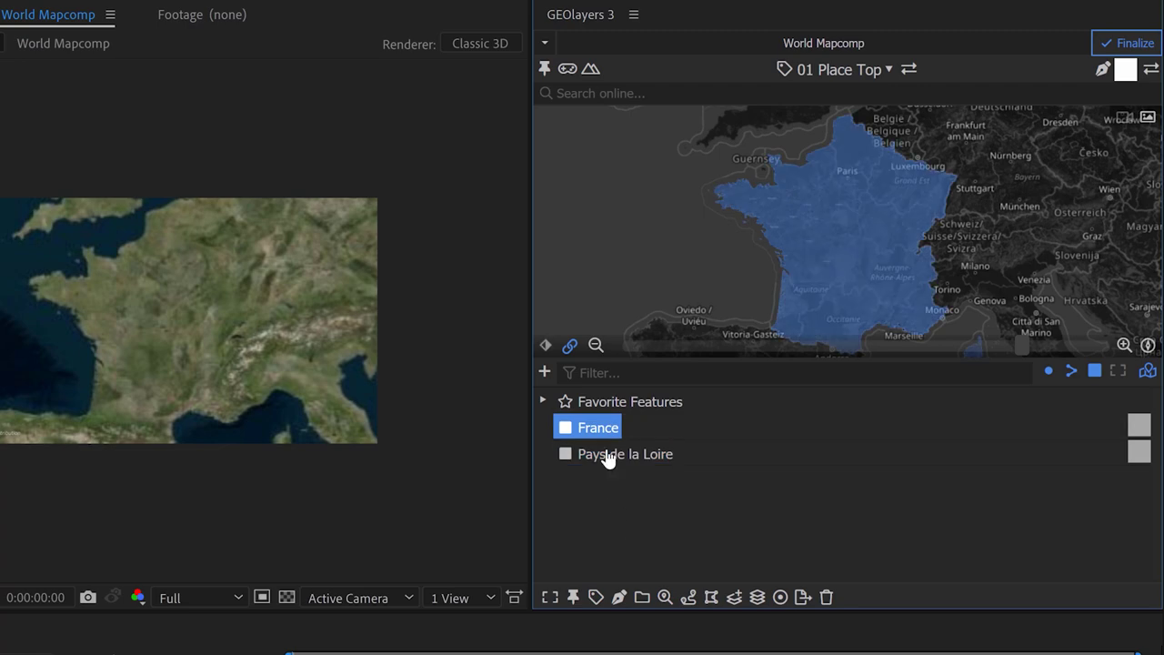
pyautogui.click(619, 511)
# - Search for 'sarthe', add the Sarthe department, and preview the outlines on the map
pyautogui.click(604, 94)
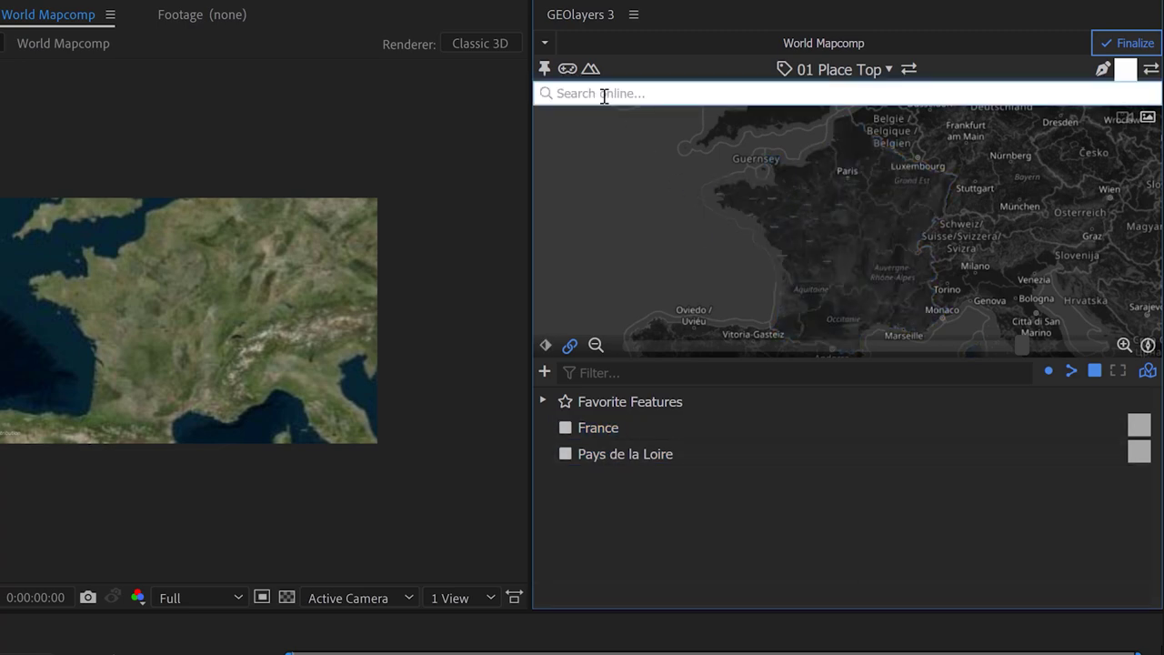
pyautogui.write('sarthe')
pyautogui.press('Return')
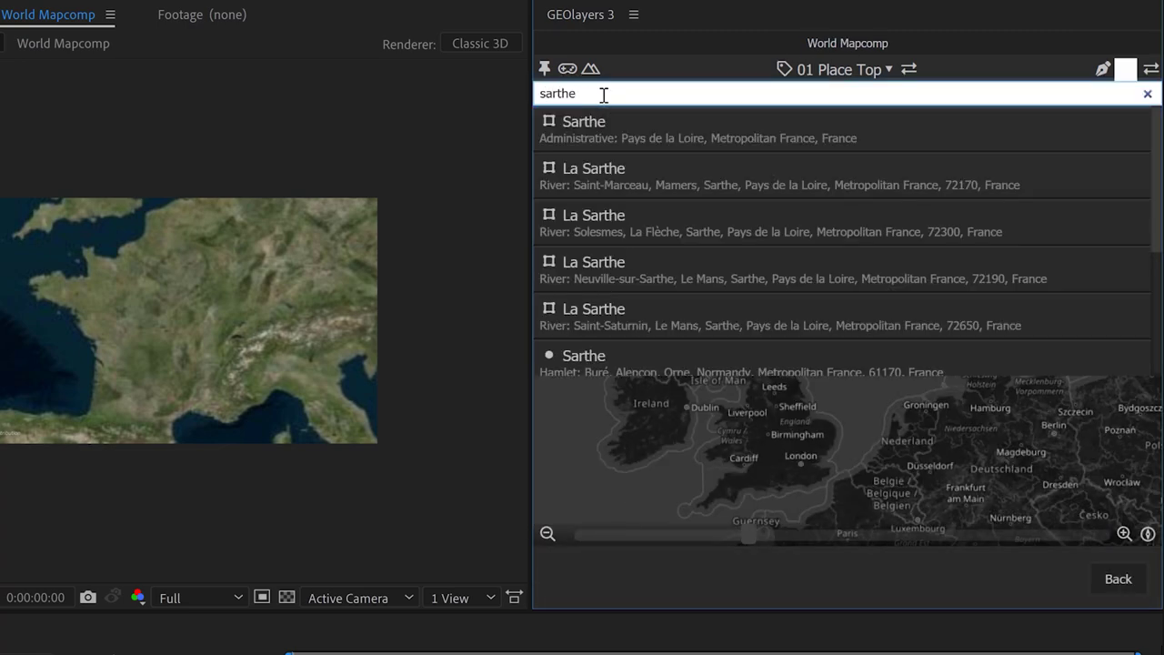
pyautogui.moveTo(637, 148)
pyautogui.click(694, 124)
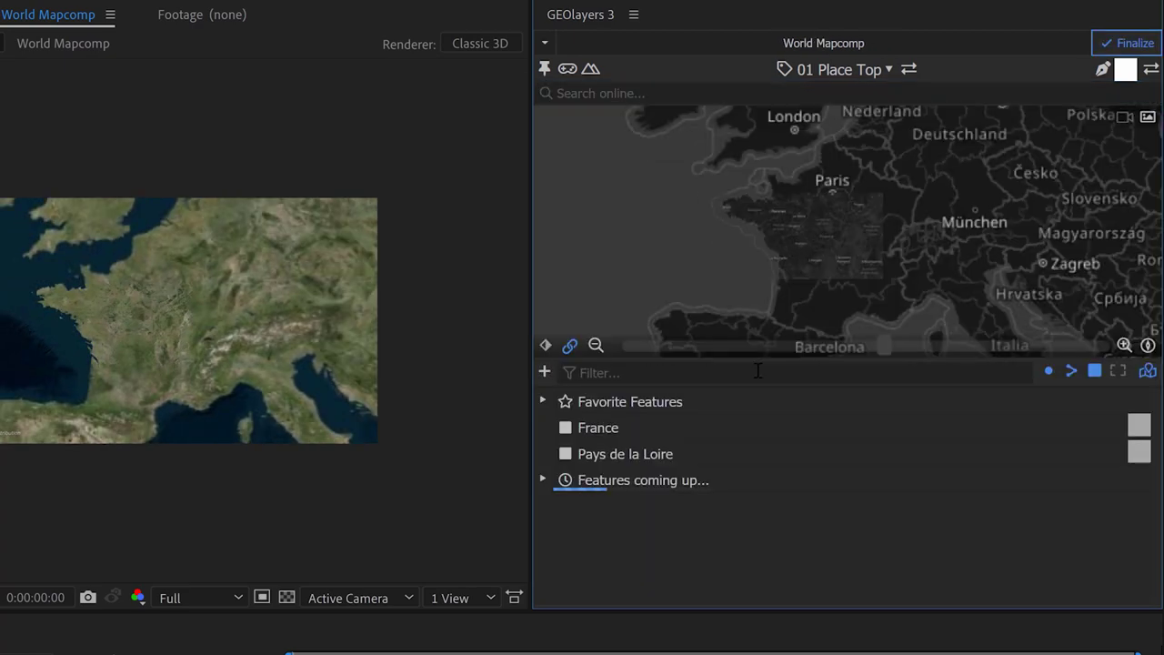
pyautogui.scroll(1, 816, 262)
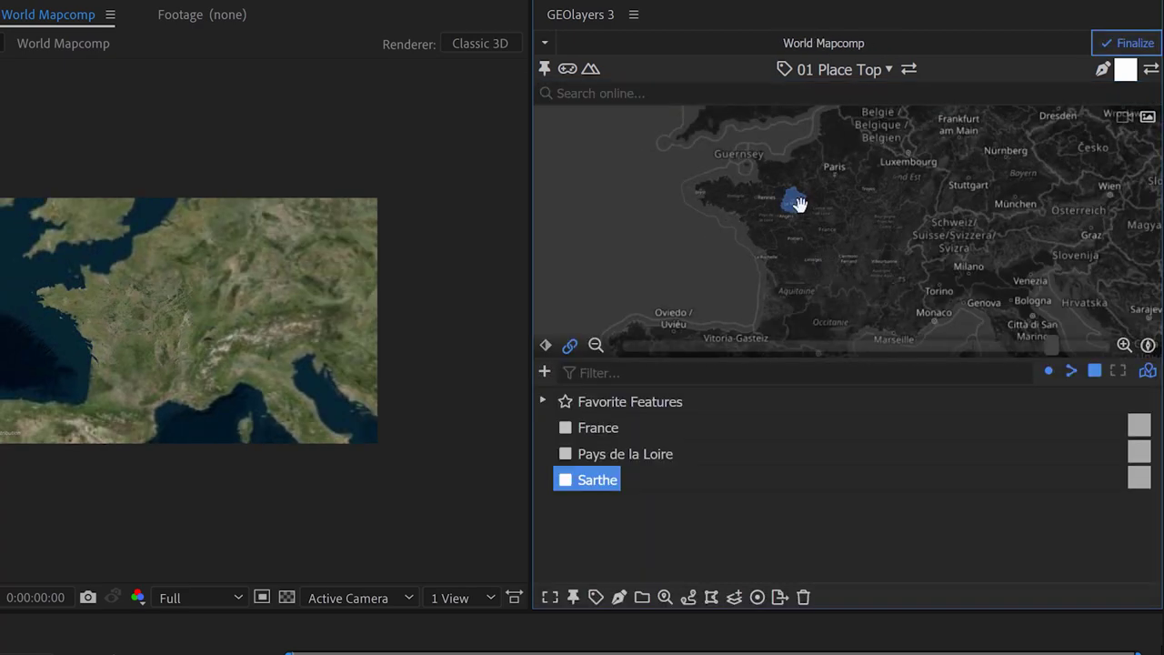
pyautogui.click(619, 454)
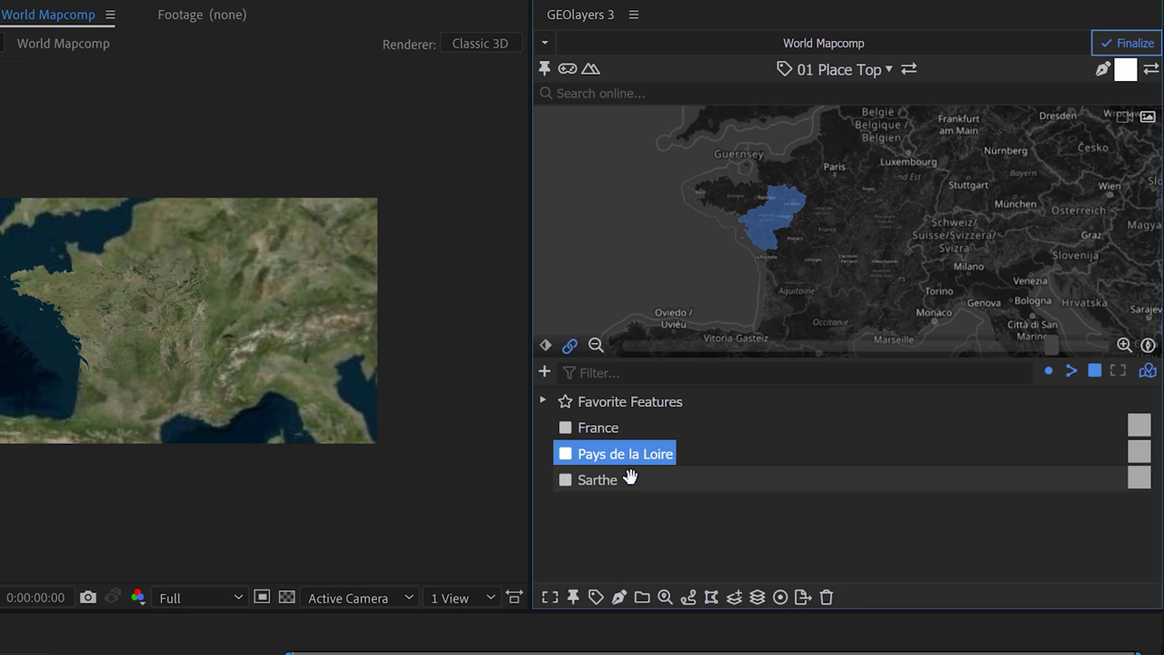
pyautogui.click(599, 429)
pyautogui.click(634, 523)
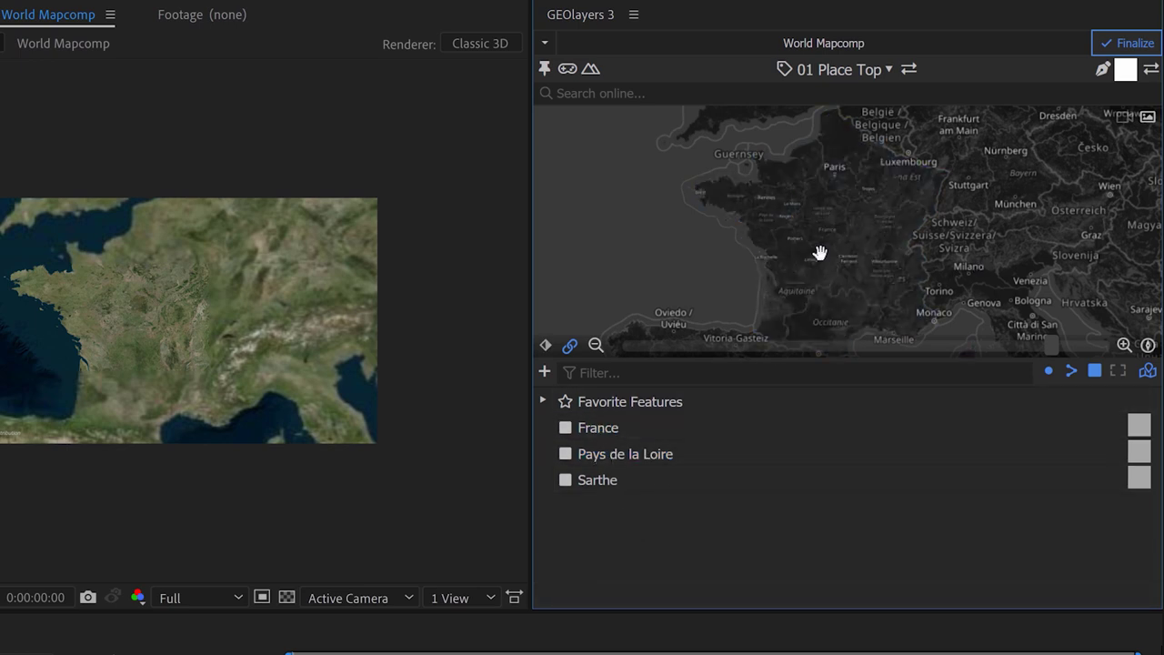
pyautogui.moveTo(837, 252)
pyautogui.mouseDown()
pyautogui.moveTo(834, 242)
pyautogui.moveTo(827, 260)
pyautogui.mouseUp()
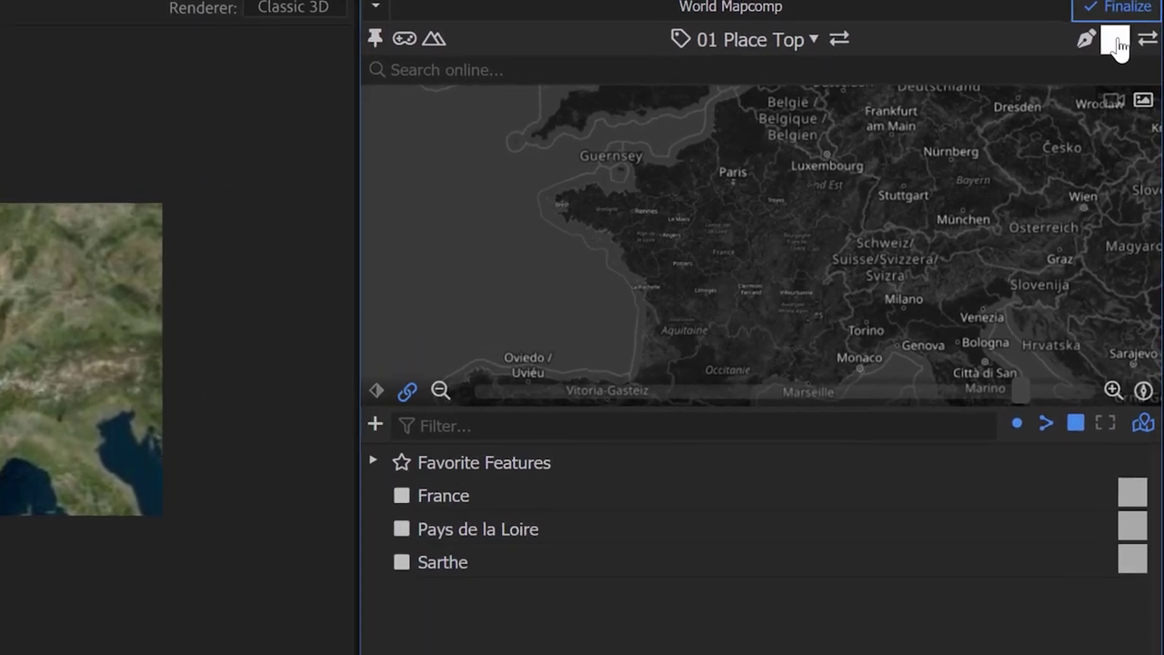
# - Add a new shape layer style and name it 3D France
pyautogui.click(1117, 43)
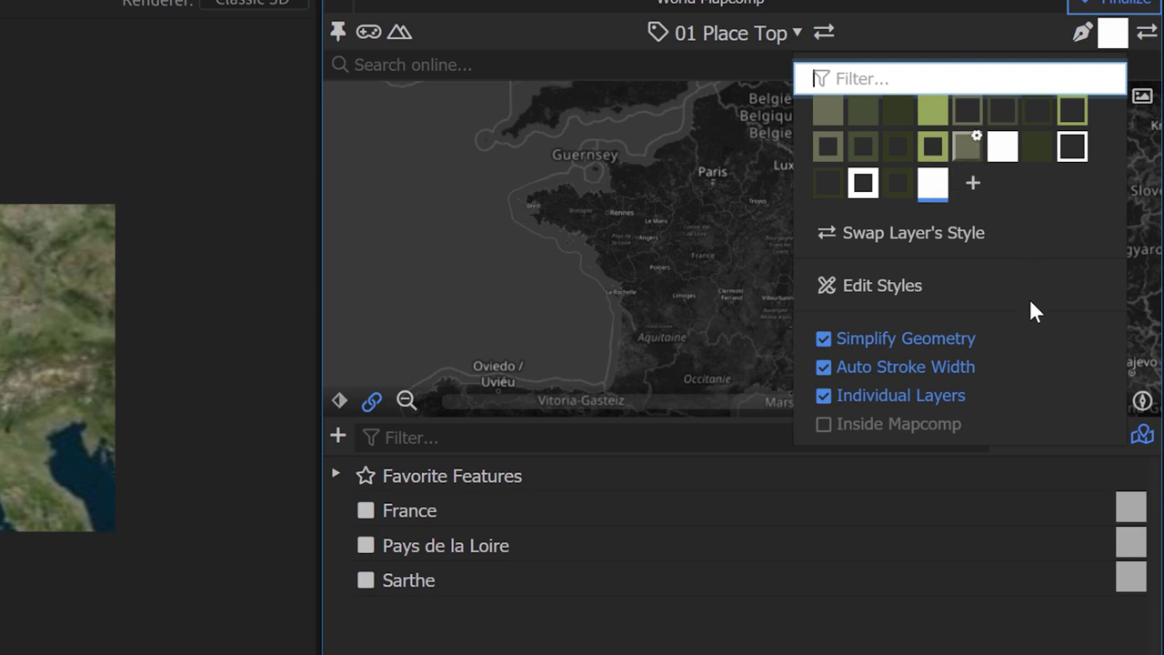
pyautogui.click(969, 185)
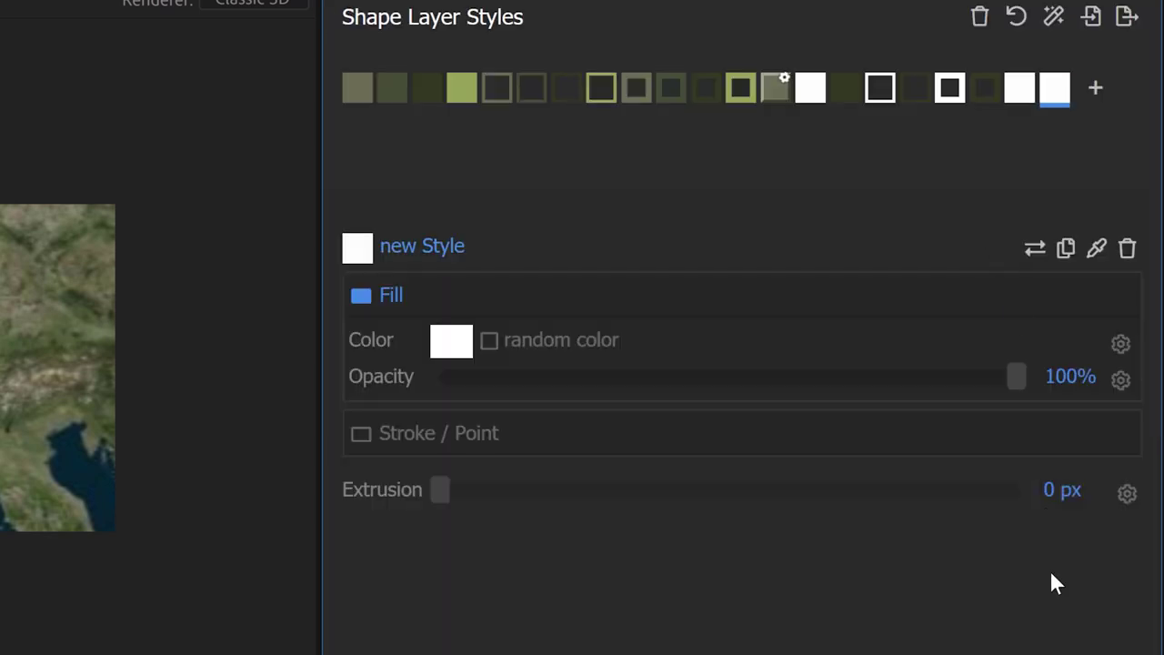
pyautogui.doubleClick(424, 247)
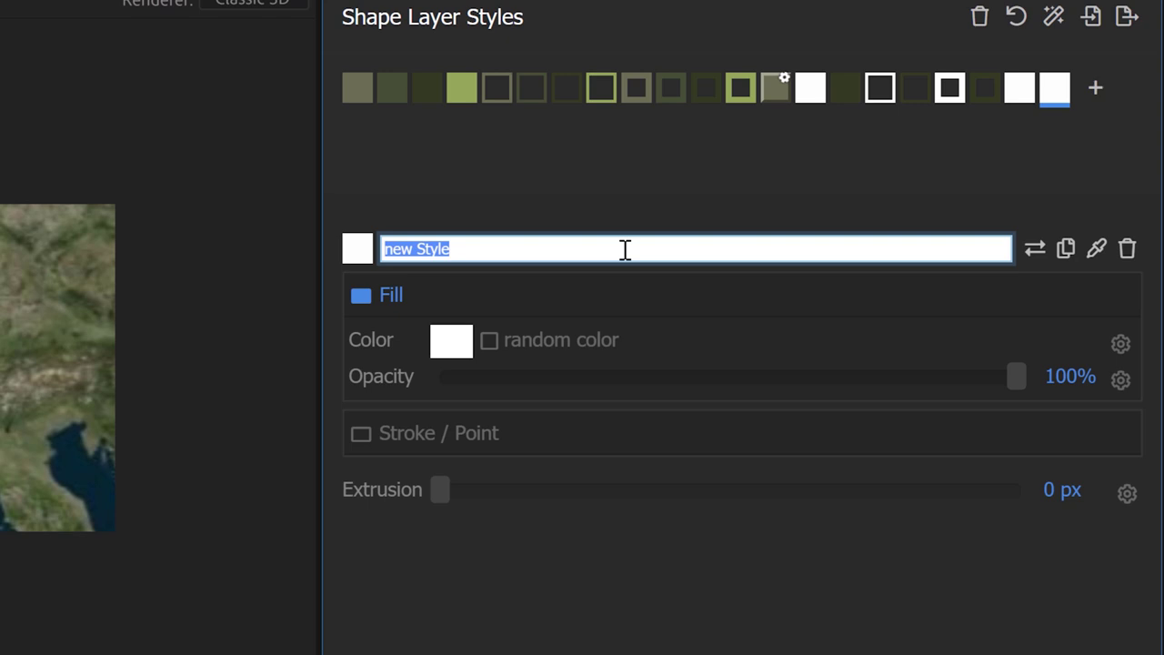
pyautogui.write('3D Frand')
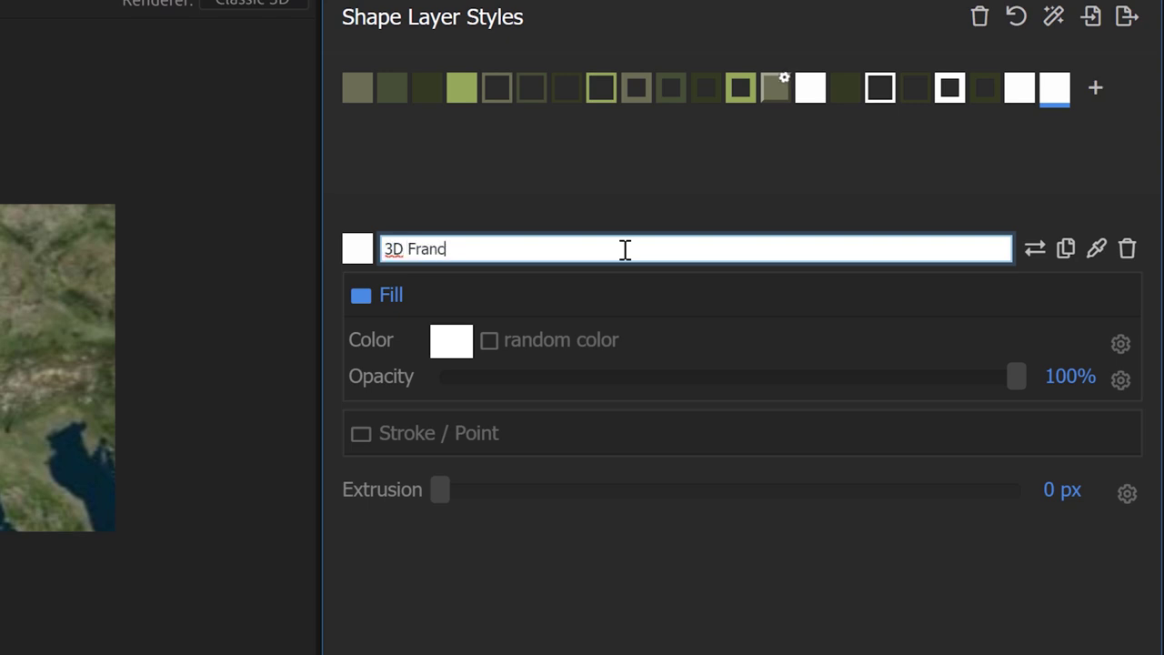
# - Give the style a green #8faf4f fill and a 100 px extrusion
pyautogui.click(456, 346)
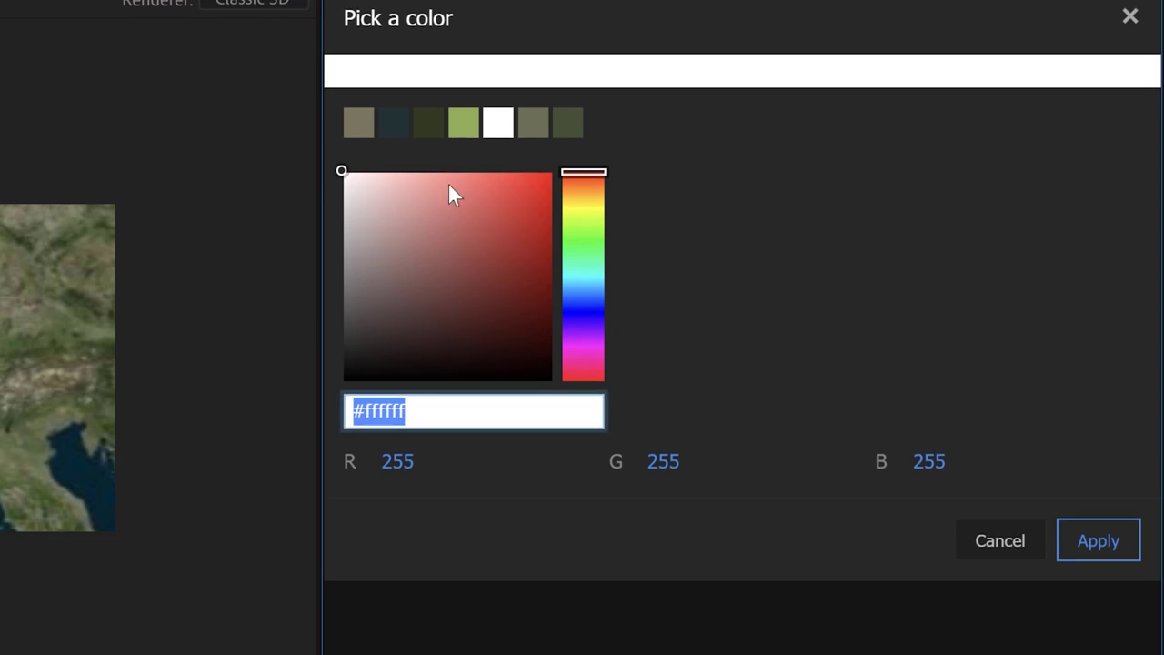
pyautogui.click(465, 132)
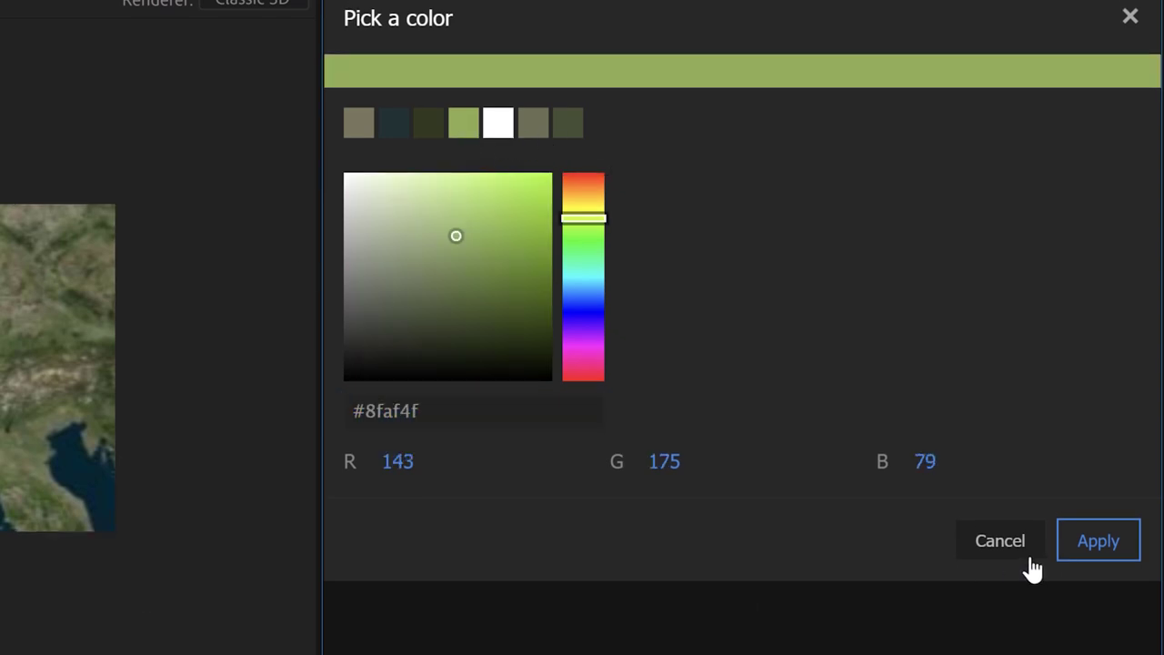
pyautogui.click(1099, 542)
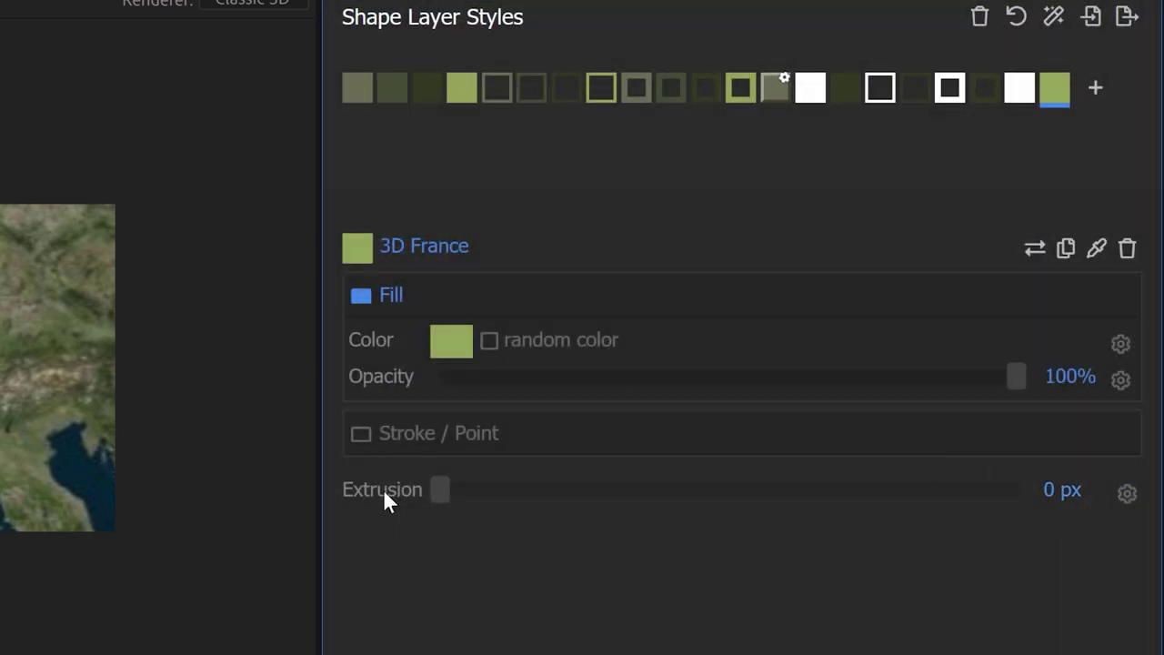
pyautogui.click(1057, 492)
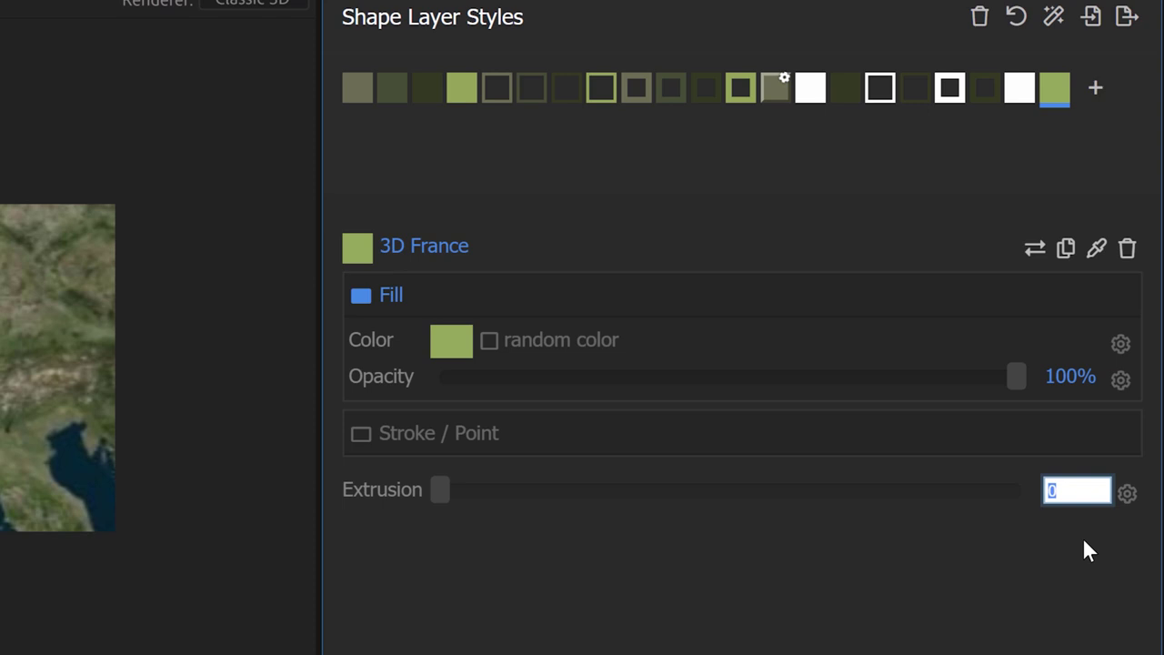
pyautogui.write('100')
pyautogui.press('Return')
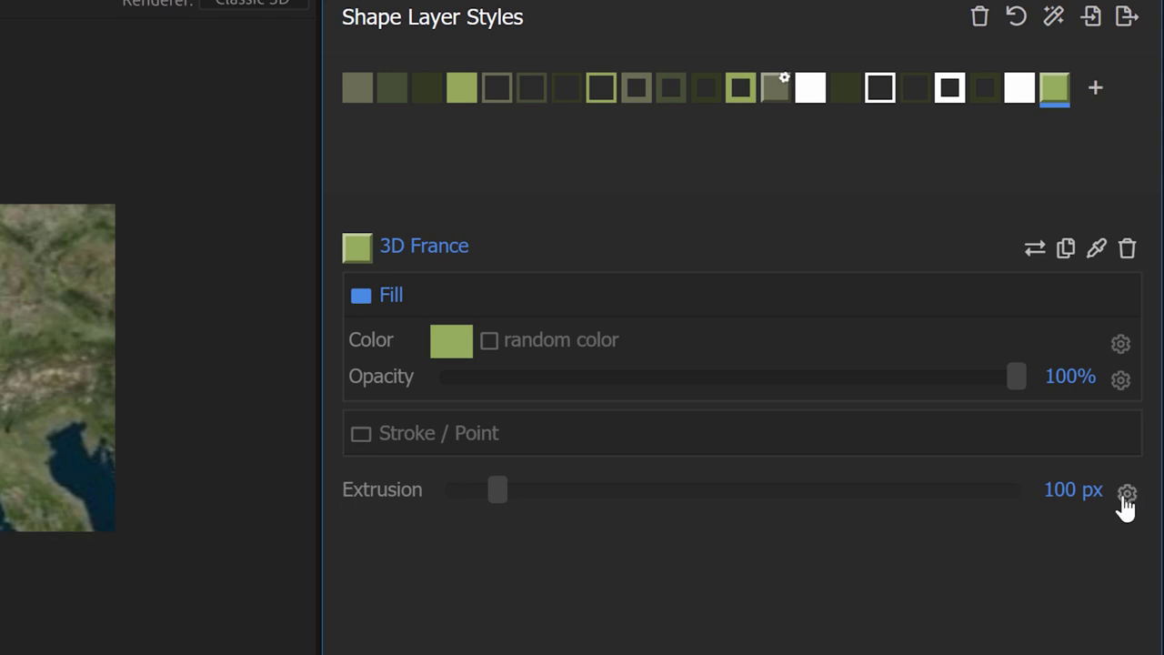
# - Review the Extrude by Feature Property settings, then switch data-driven extrusion off
pyautogui.click(1127, 494)
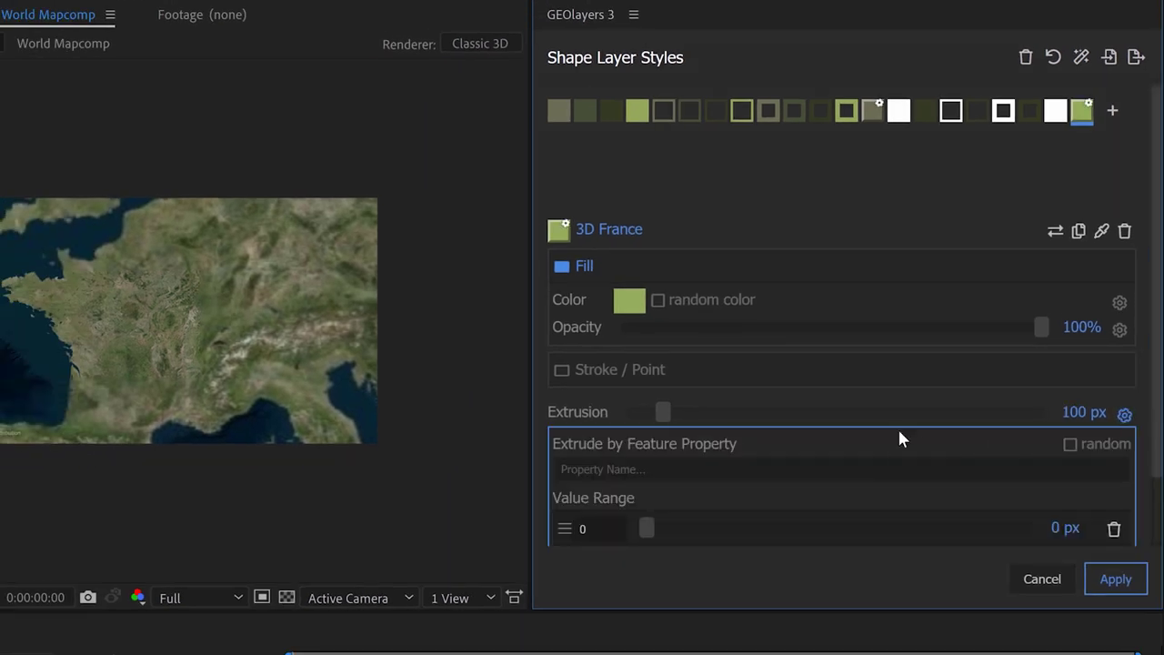
pyautogui.scroll(-1, 899, 439)
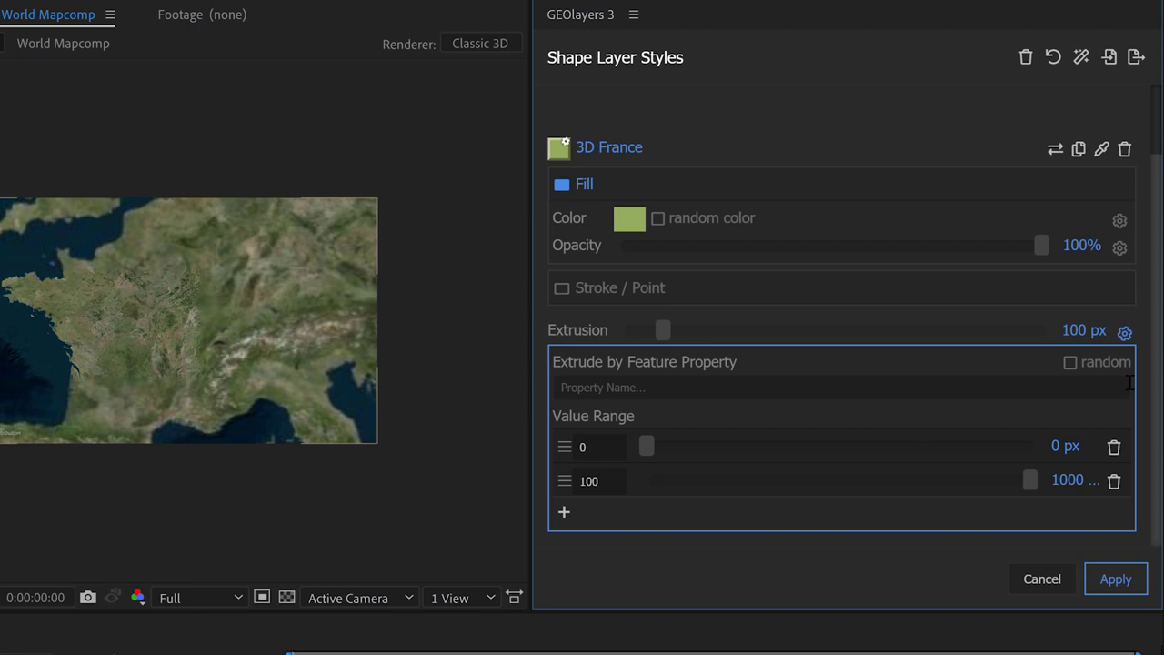
pyautogui.click(1125, 333)
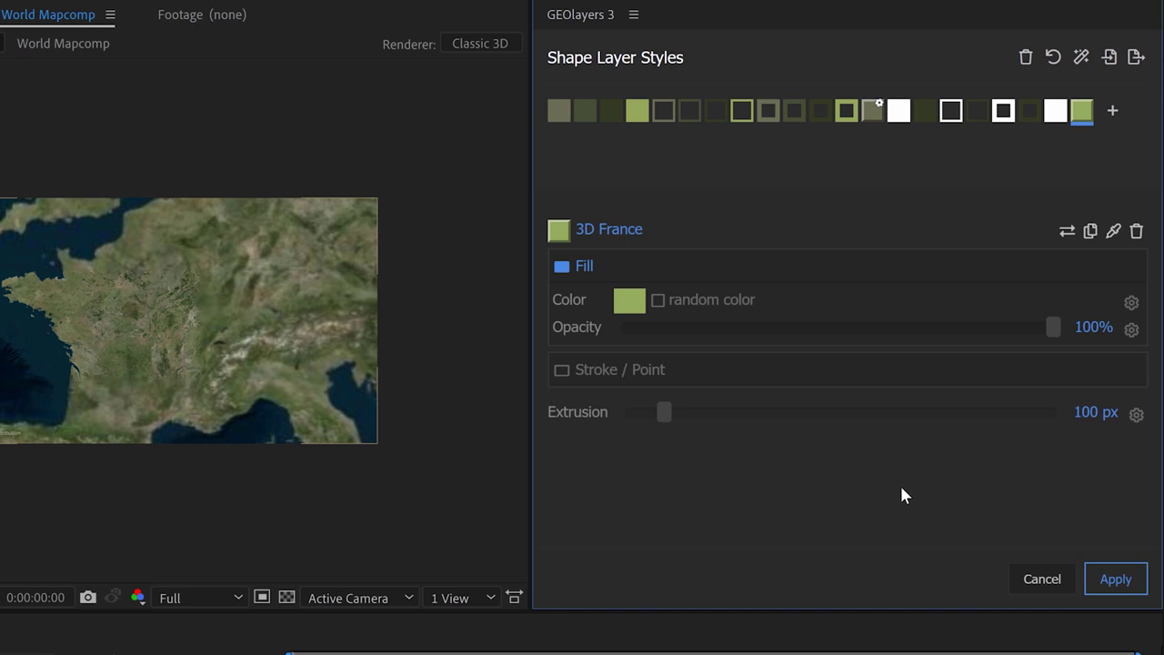
# - Apply the 3D France style and select France in the feature list
pyautogui.click(1114, 579)
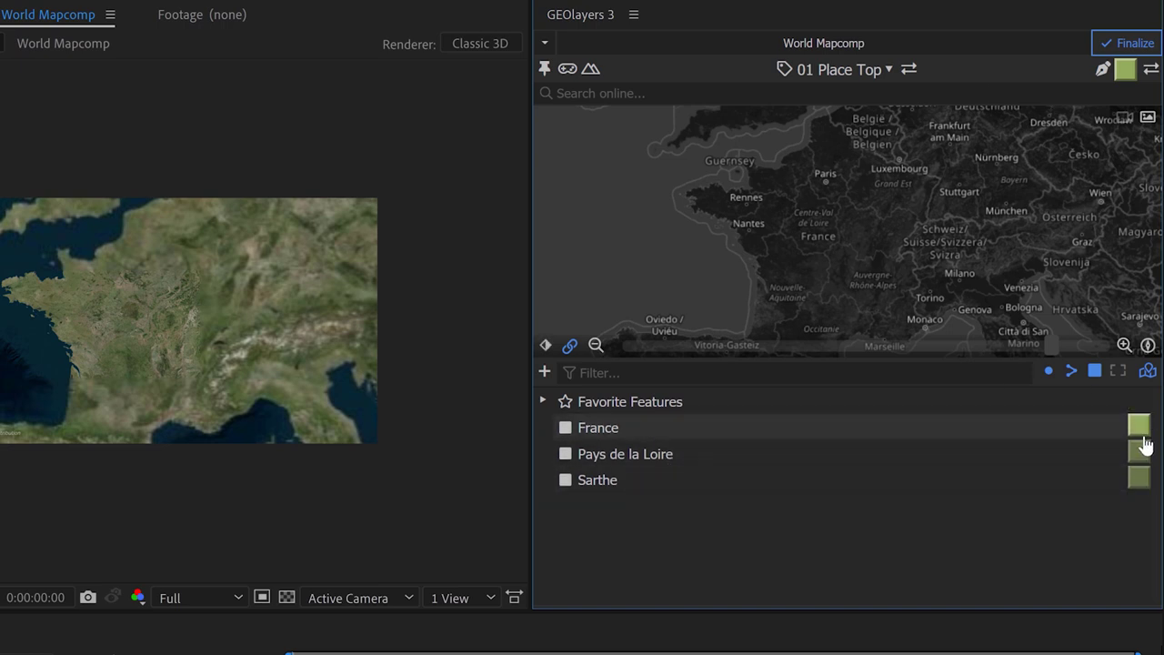
pyautogui.click(601, 429)
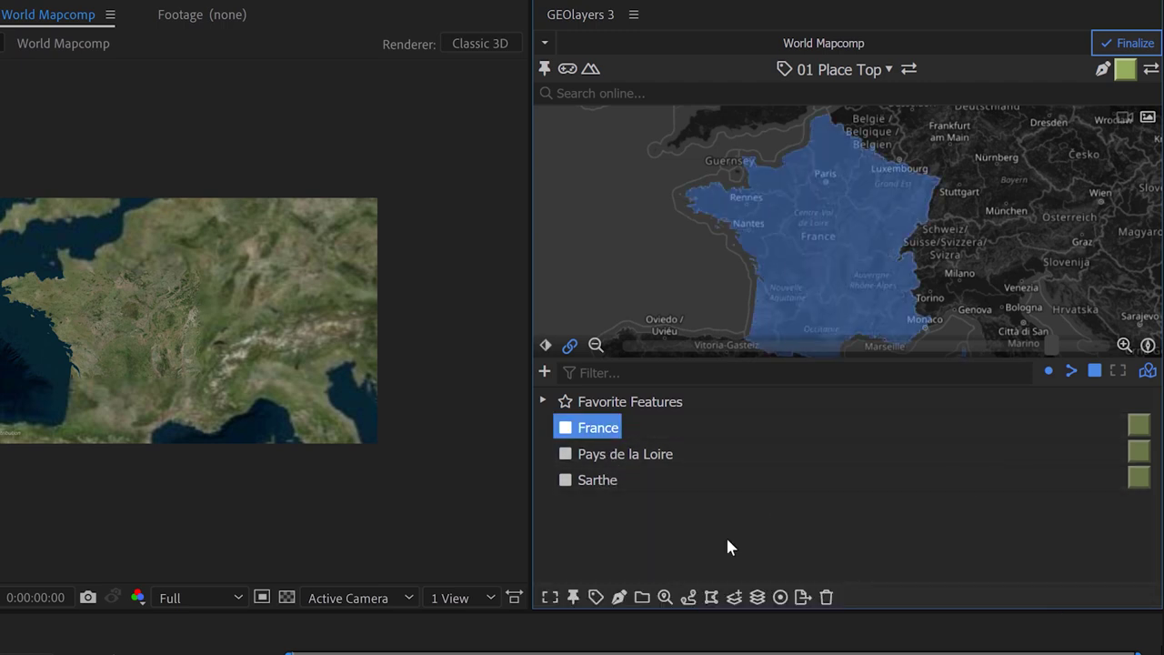
pyautogui.scroll(2, 1068, 340)
pyautogui.click(1126, 70)
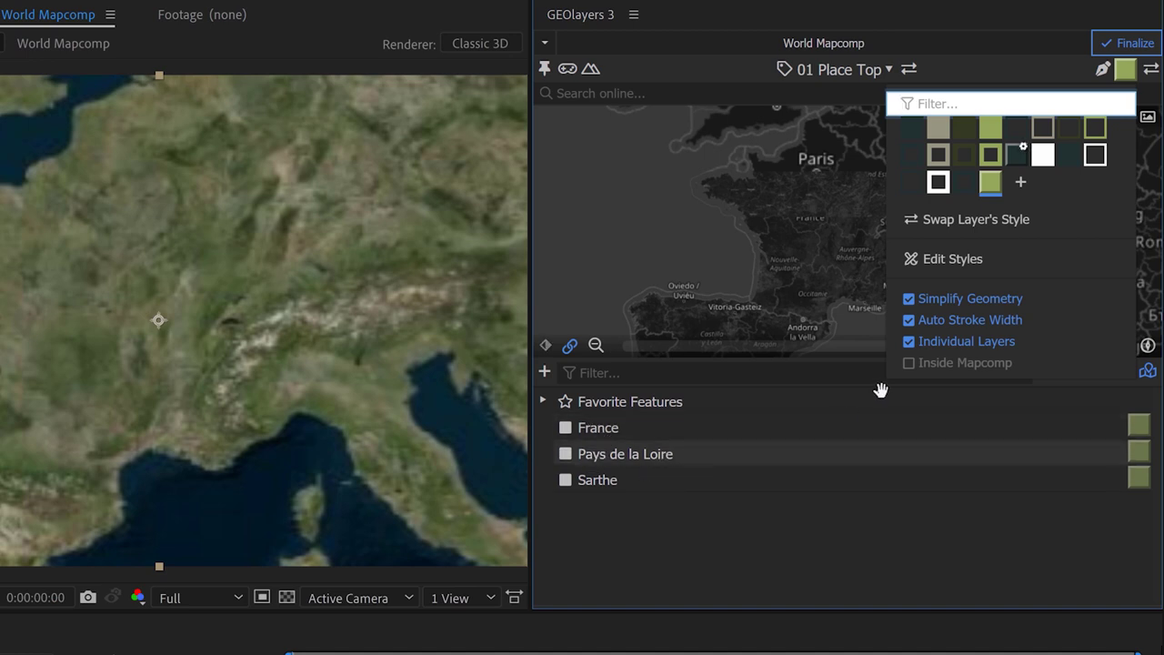
pyautogui.click(1126, 71)
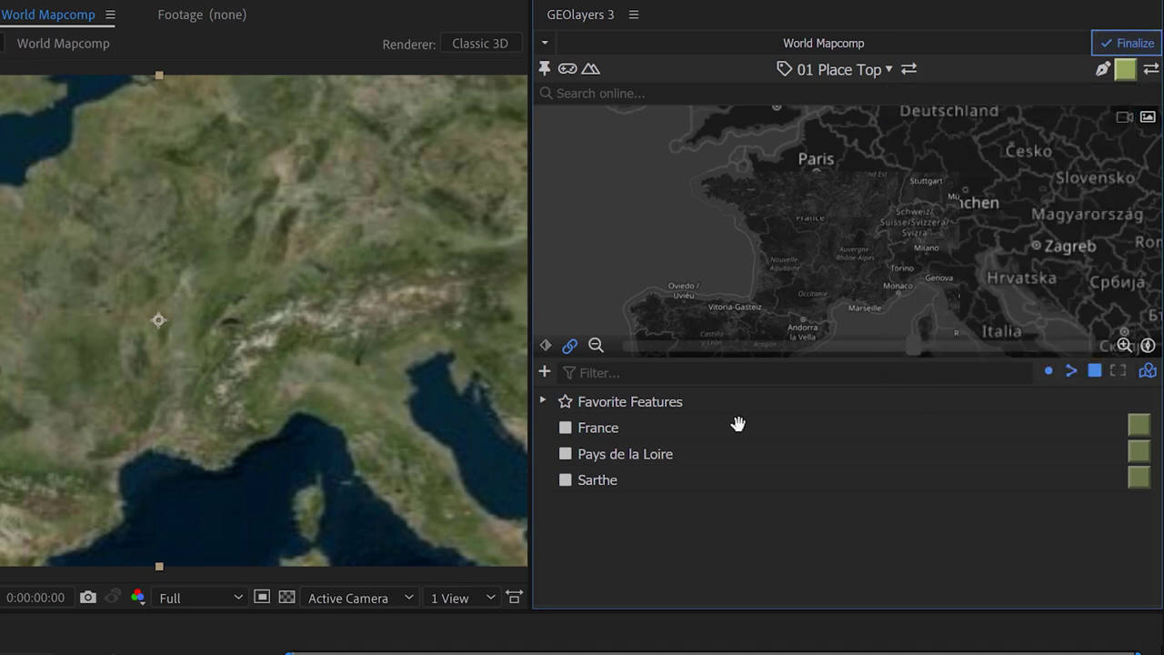
# - Select France, Pays de la Loire and Sarthe and draw them as shape layers
pyautogui.click(600, 437)
pyautogui.keyDown('shift'); pyautogui.click(613, 480); pyautogui.keyUp('shift')
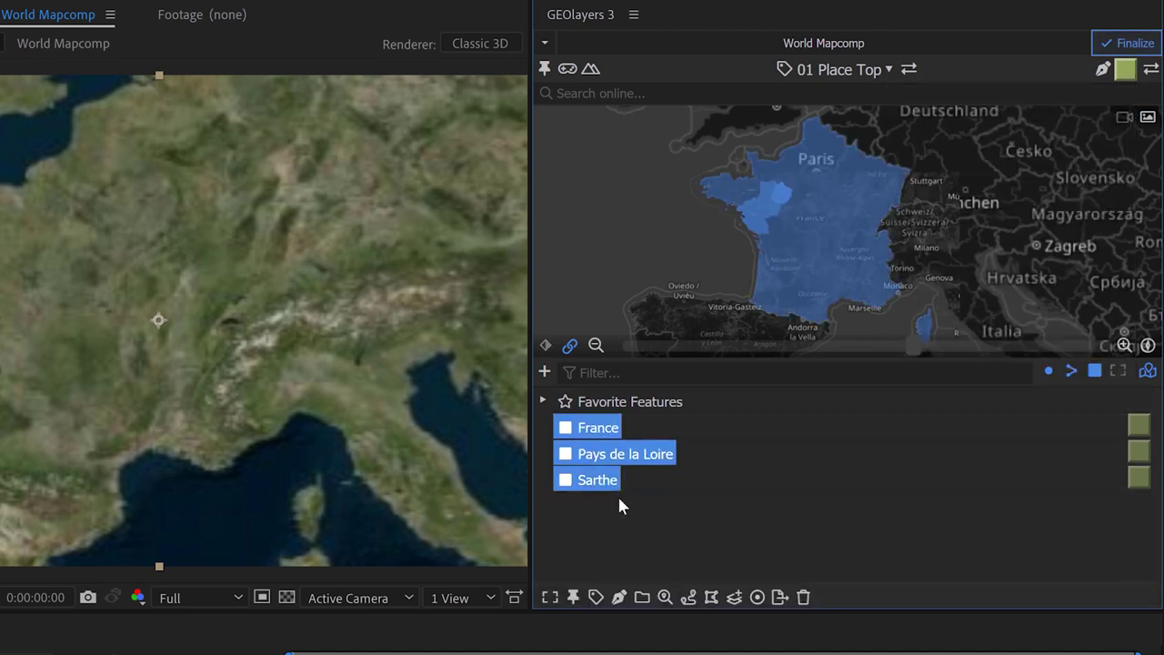
pyautogui.click(620, 598)
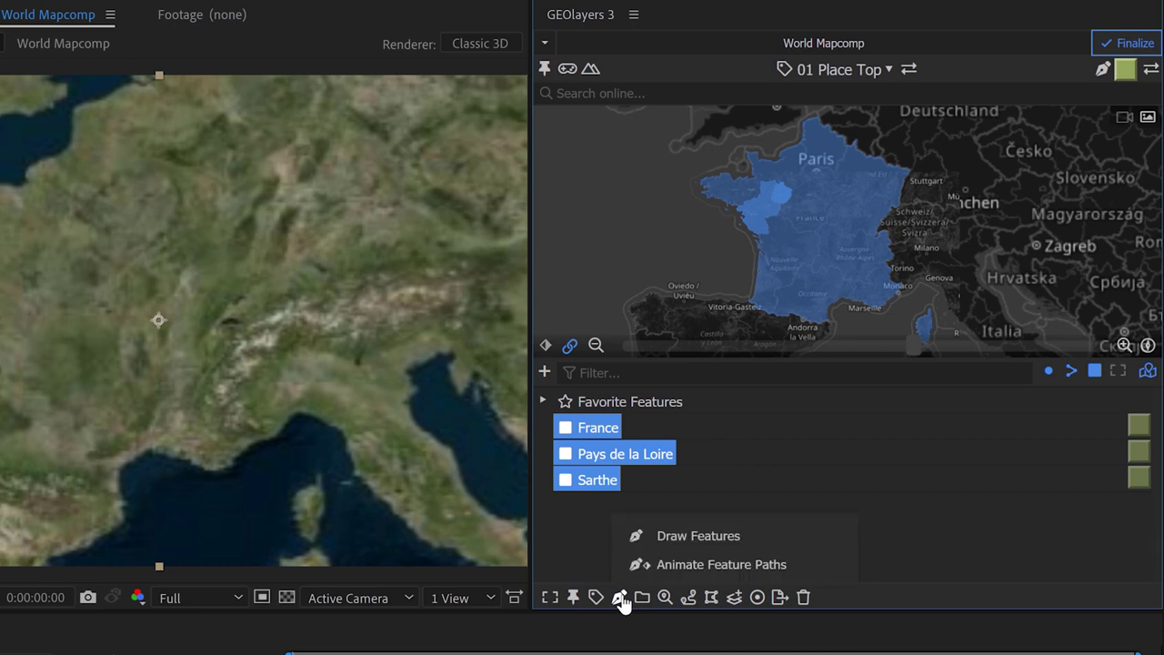
pyautogui.click(696, 539)
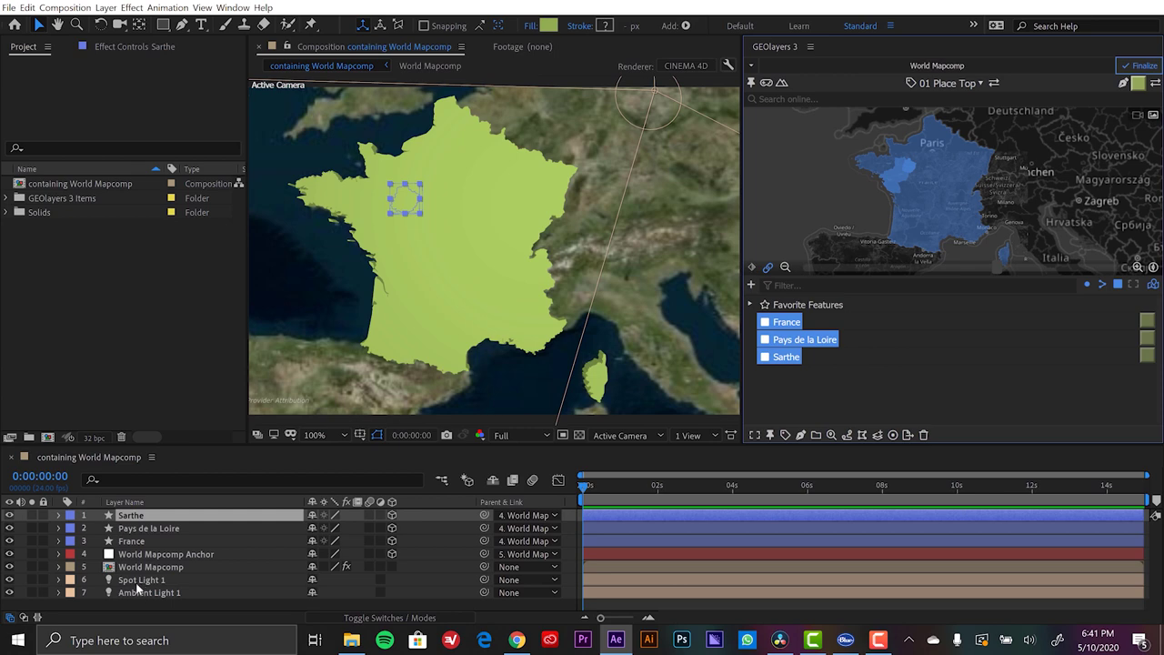
pyautogui.scroll(-4, 555, 286)
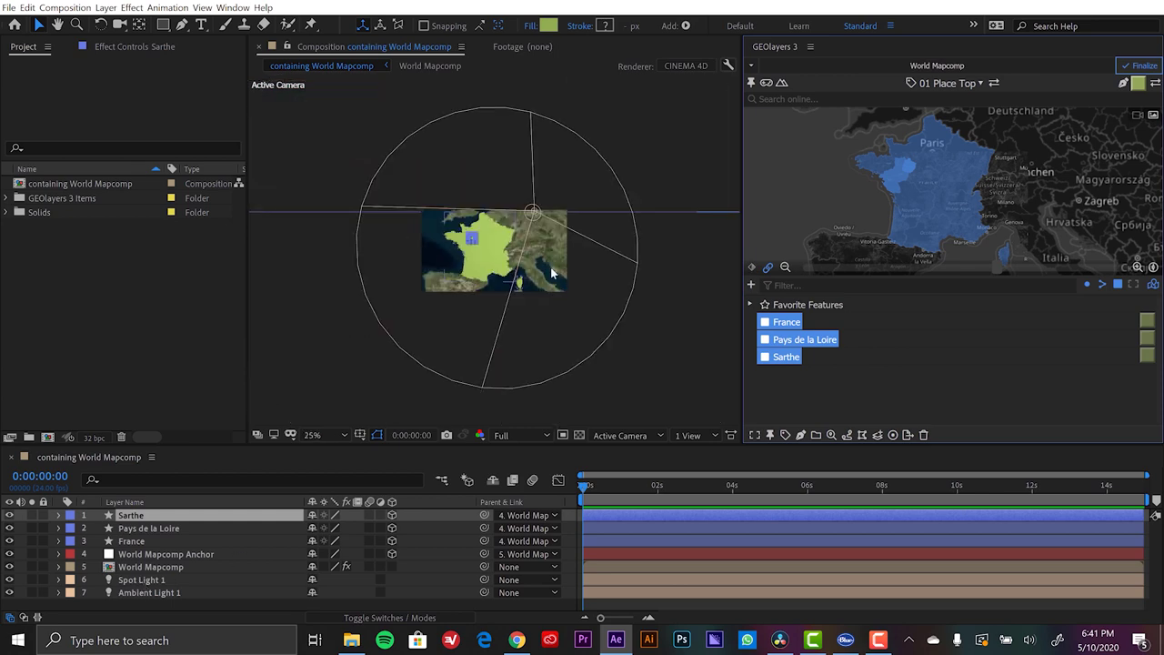
pyautogui.scroll(2, 472, 261)
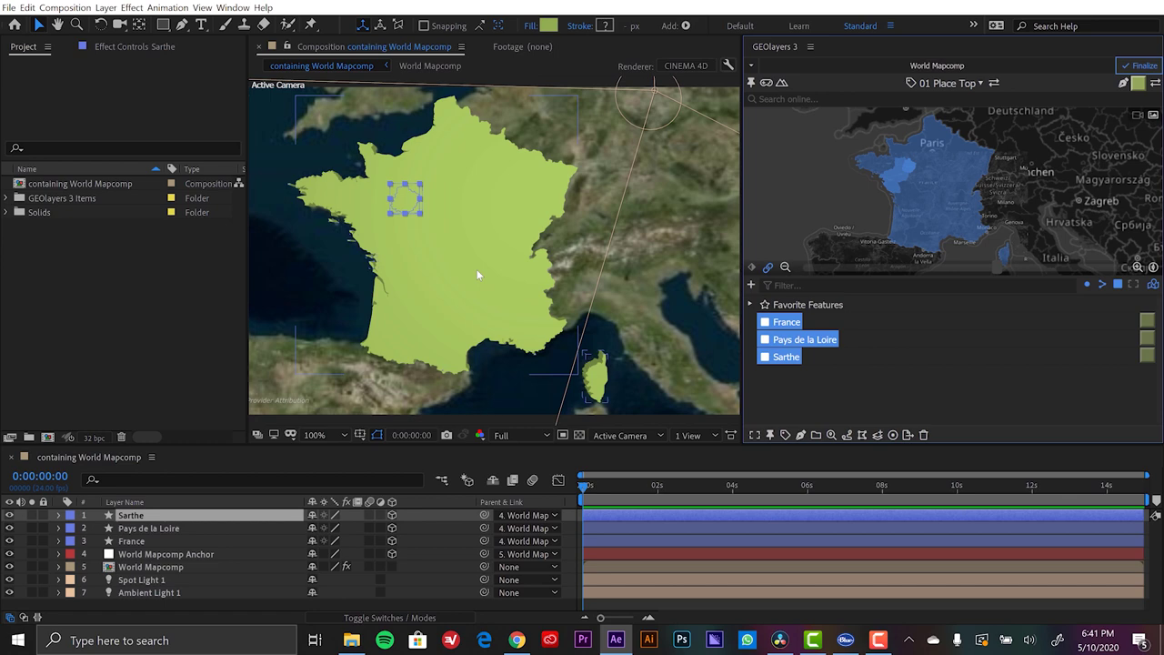
pyautogui.scroll(-1, 477, 269)
pyautogui.scroll(1, 484, 271)
# - Tilt and rotate the GEOlayers map into a perspective view of raised France, with the viewer at 50%
pyautogui.press('h')
pyautogui.moveTo(465, 270); pyautogui.dragTo(496, 268)
pyautogui.press('v')
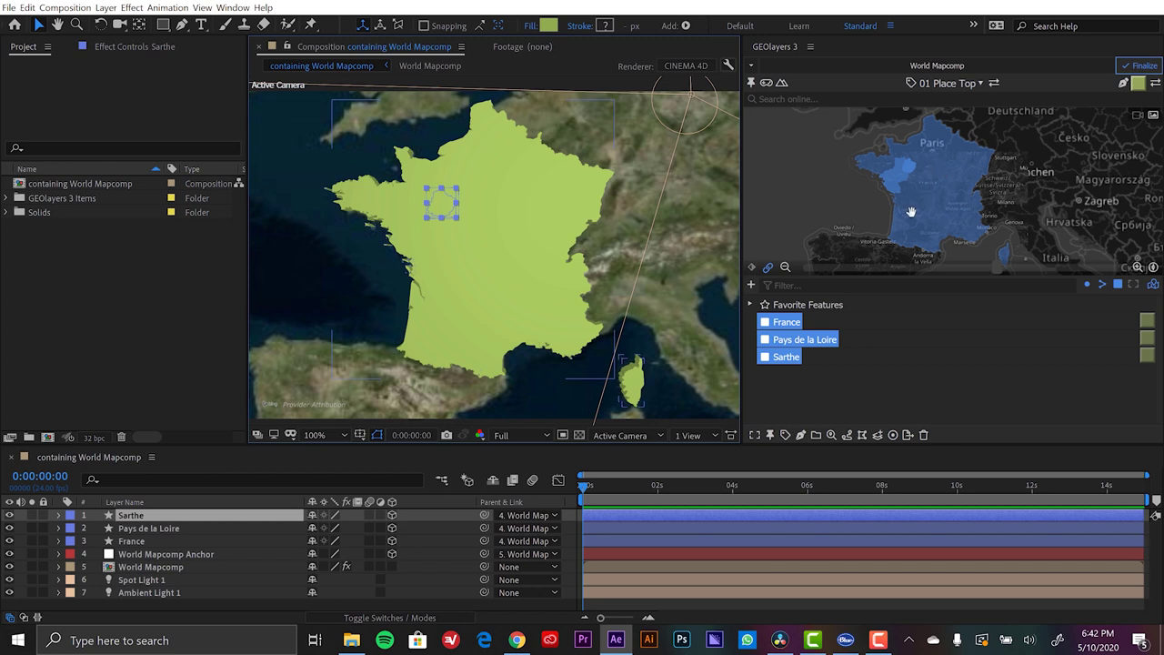
pyautogui.moveTo(912, 209); pyautogui.dragTo(965, 254)
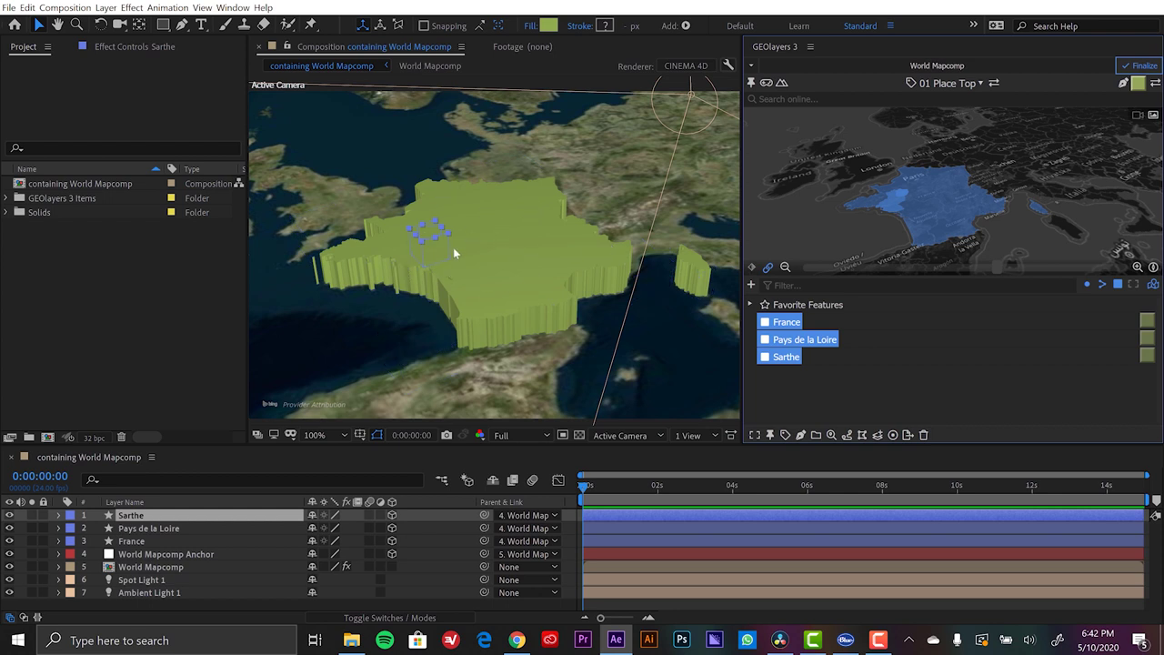
pyautogui.moveTo(909, 163); pyautogui.dragTo(898, 177)
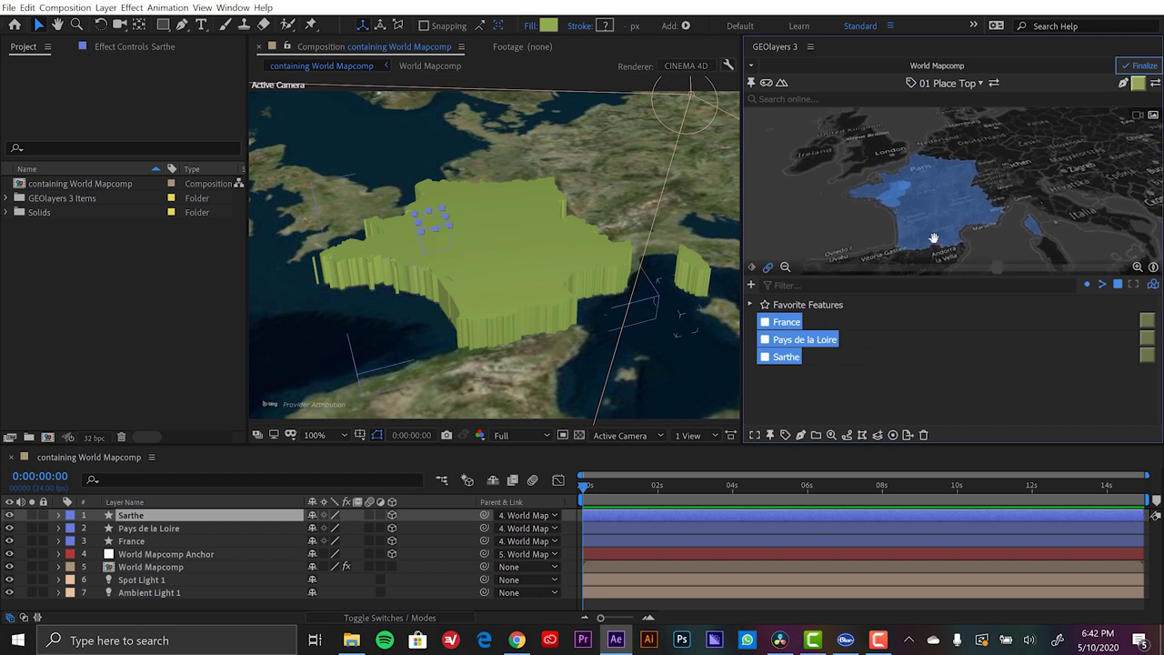
pyautogui.moveTo(939, 200); pyautogui.dragTo(965, 193)
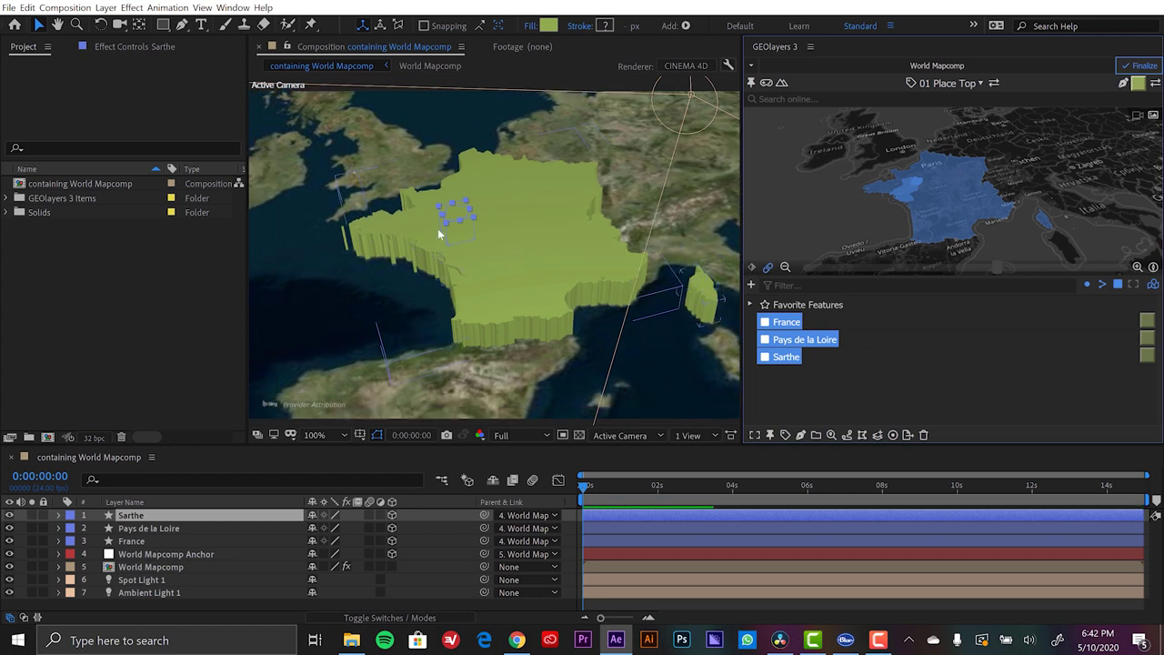
pyautogui.press(',')
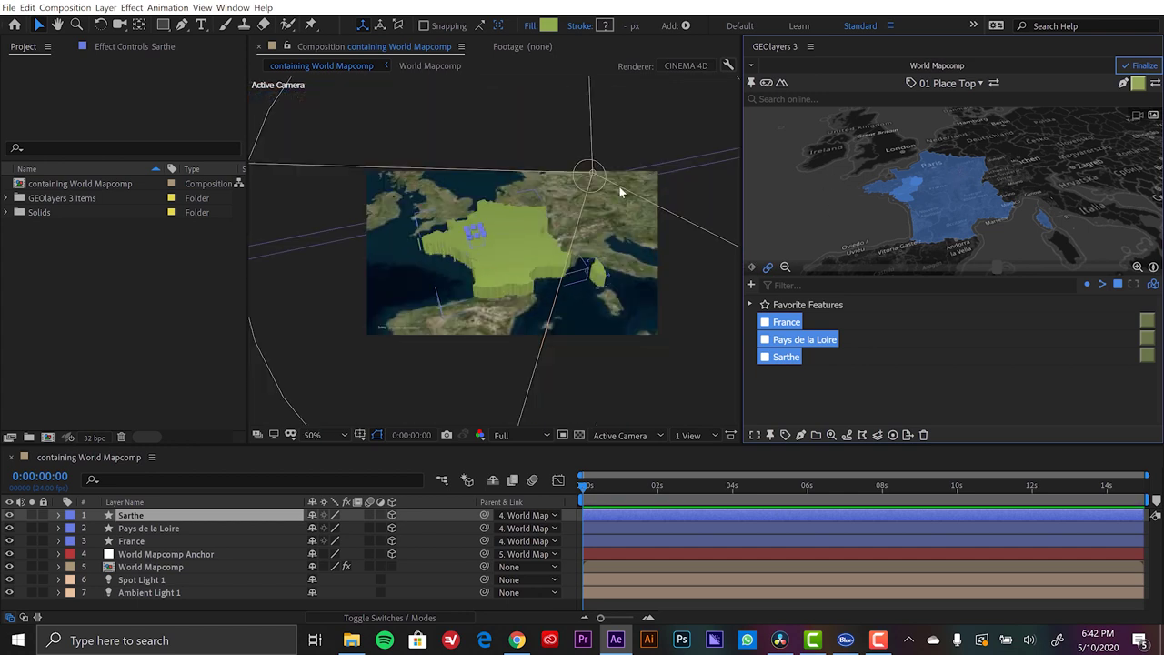
# - Move Spot Light 1 up and to the left
pyautogui.click(594, 179)
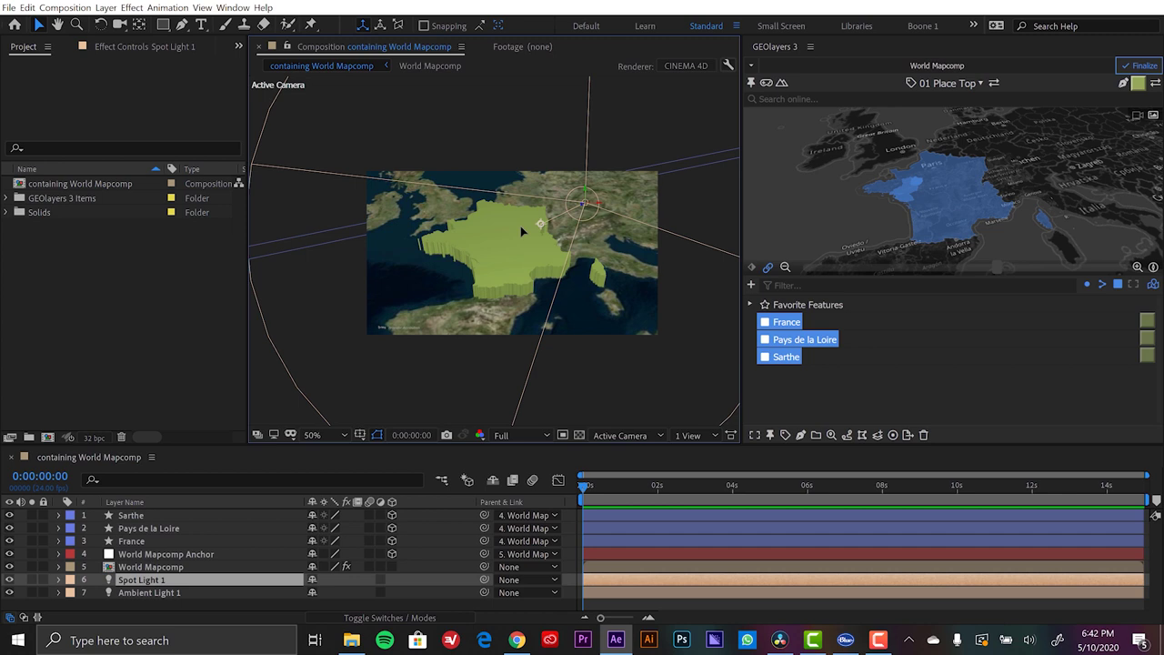
pyautogui.moveTo(520, 226); pyautogui.dragTo(545, 306)
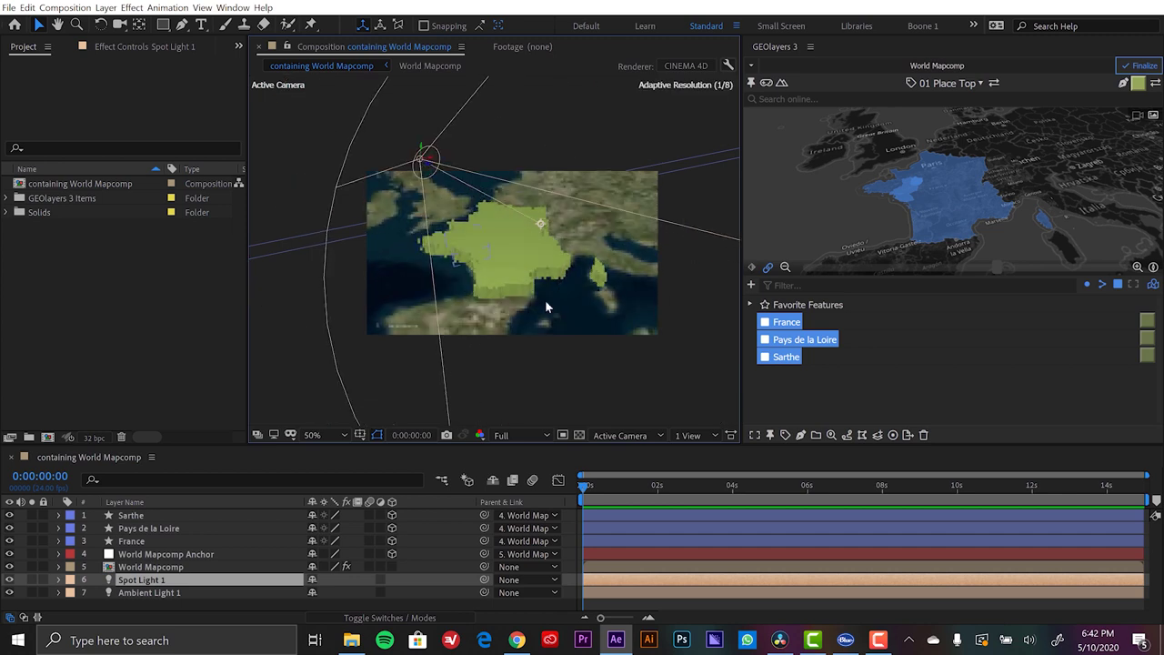
pyautogui.press('Return')
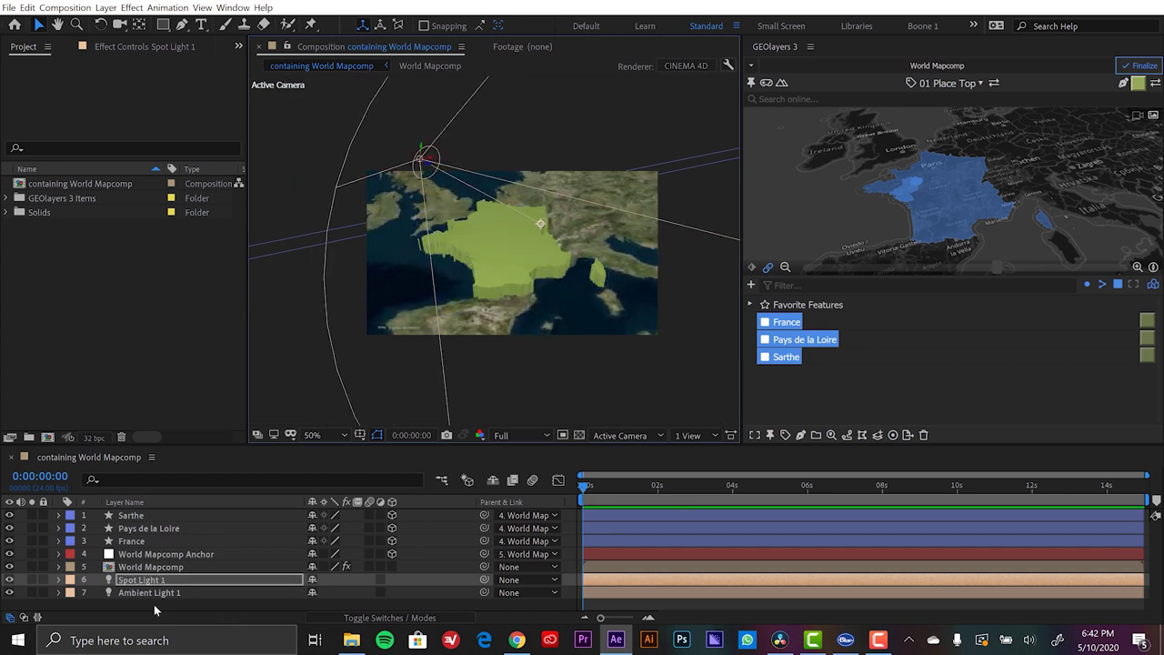
# - Add a new Spot-type light layer, Spot Light 2
pyautogui.rightClick(154, 604)
pyautogui.moveTo(198, 479)
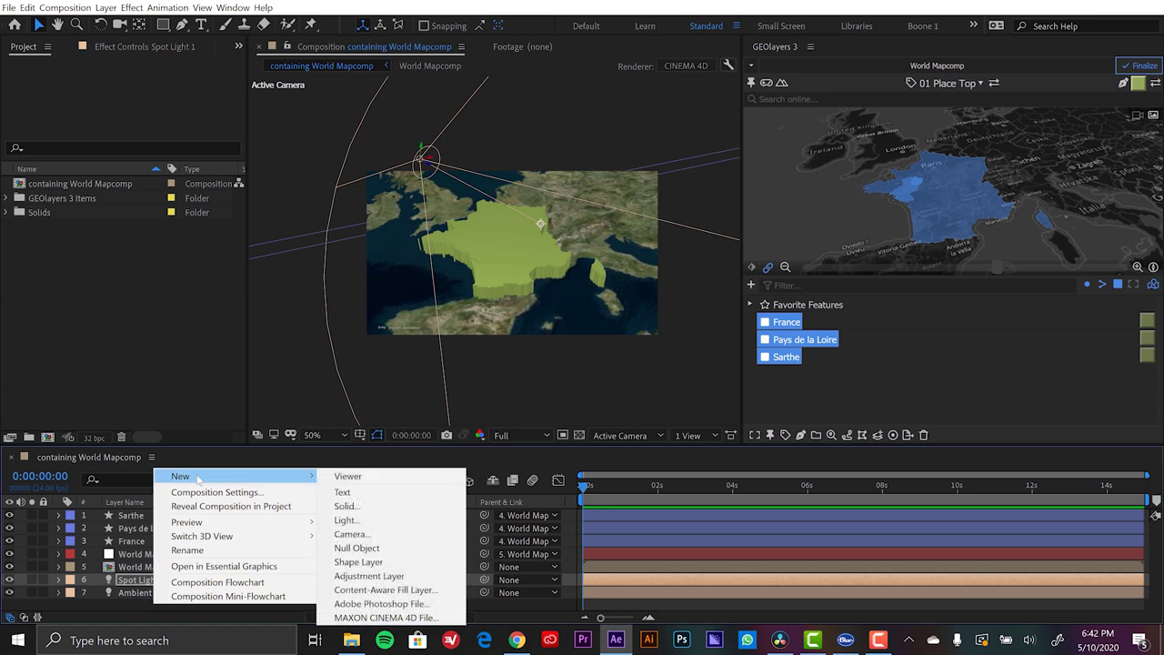
pyautogui.click(348, 521)
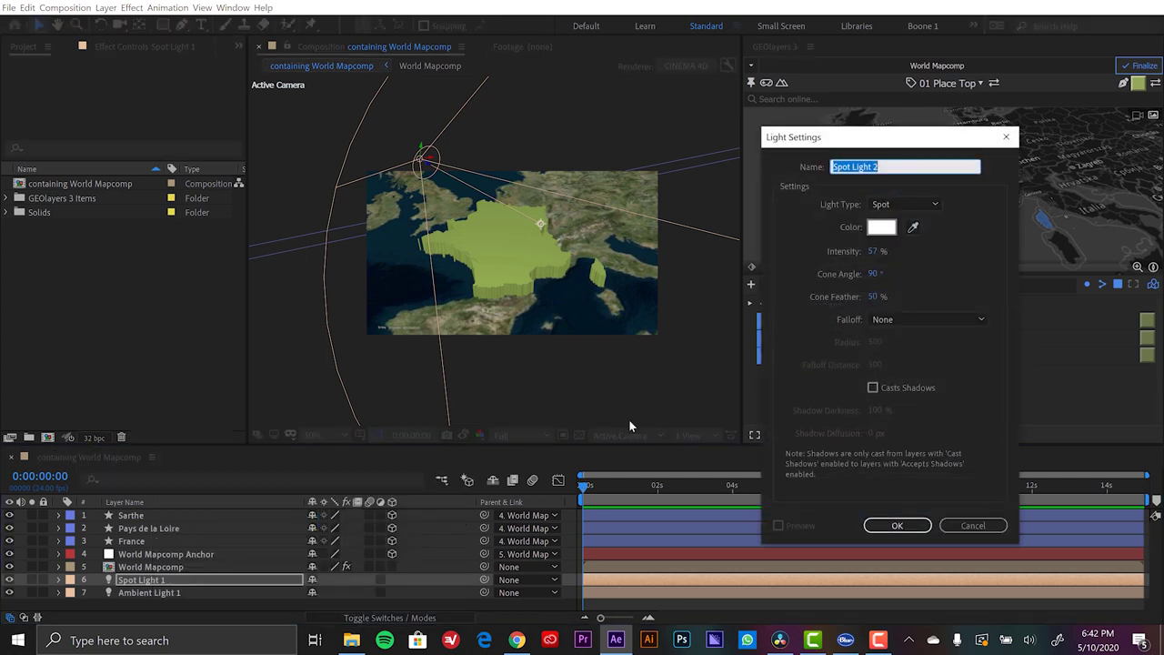
pyautogui.click(914, 204)
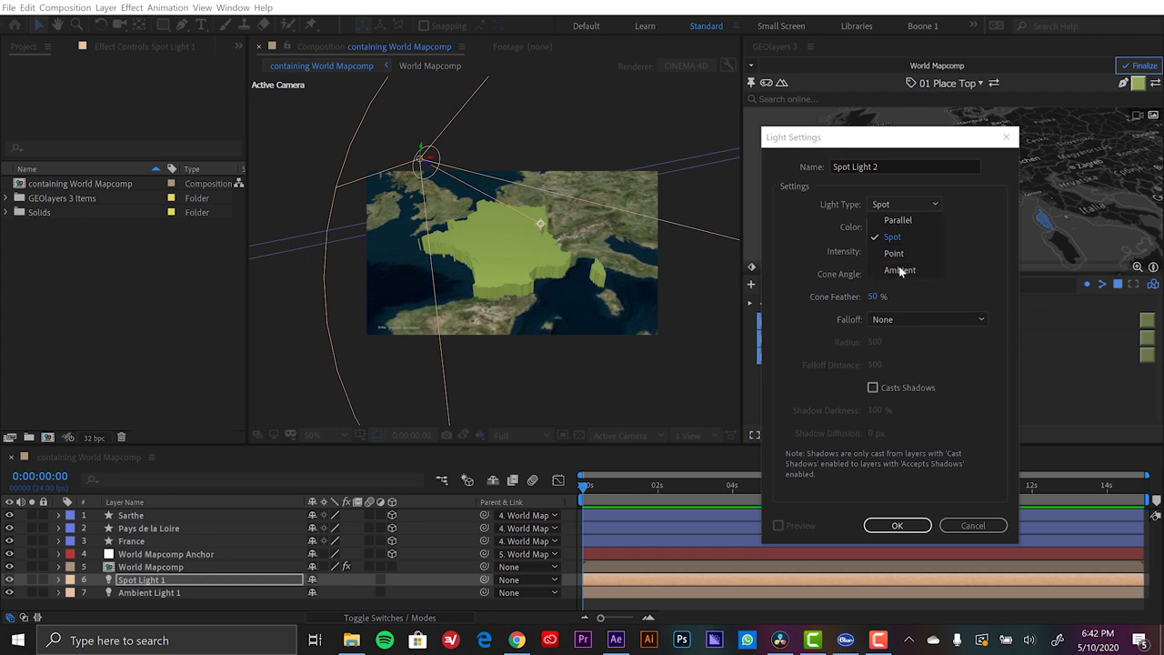
pyautogui.click(981, 273)
pyautogui.click(897, 525)
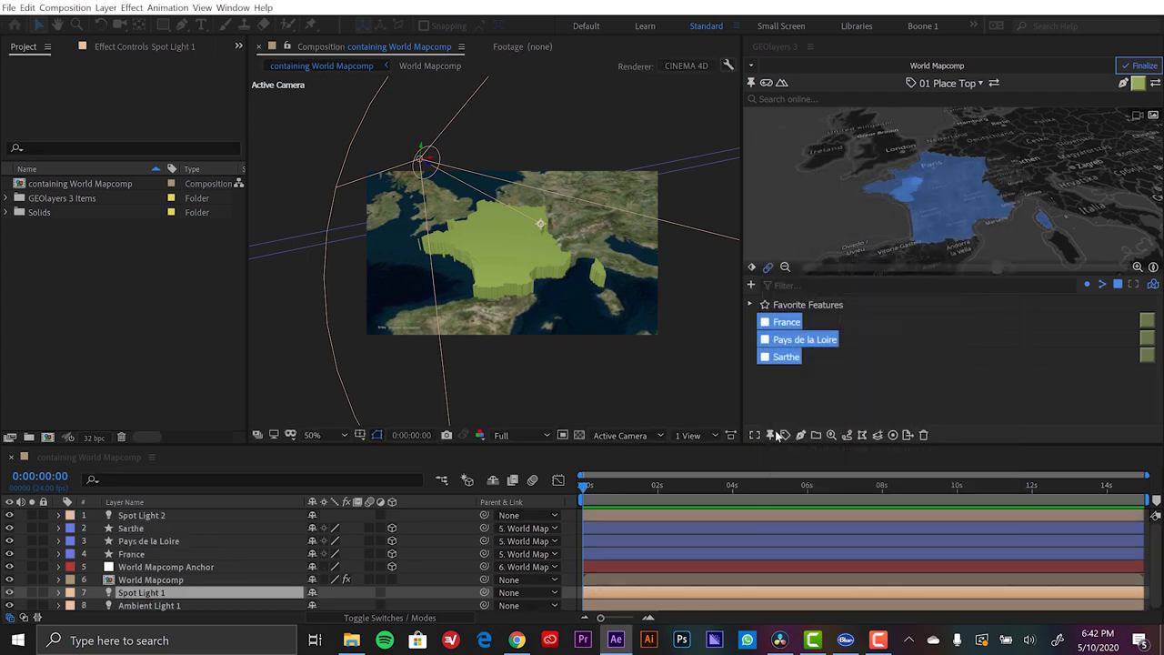
# - Move Spot Light 2 to the upper right and aim its cone toward the lower right
pyautogui.press('.')
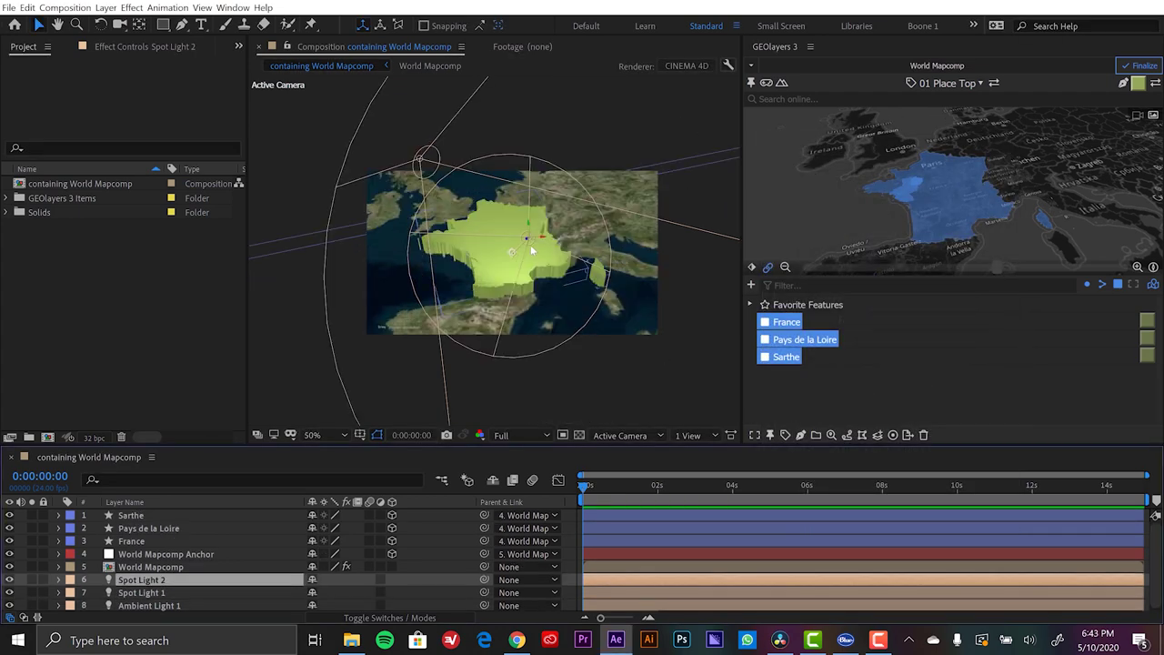
pyautogui.moveTo(546, 244); pyautogui.dragTo(668, 100)
pyautogui.moveTo(515, 250); pyautogui.dragTo(687, 357)
pyautogui.press('.')
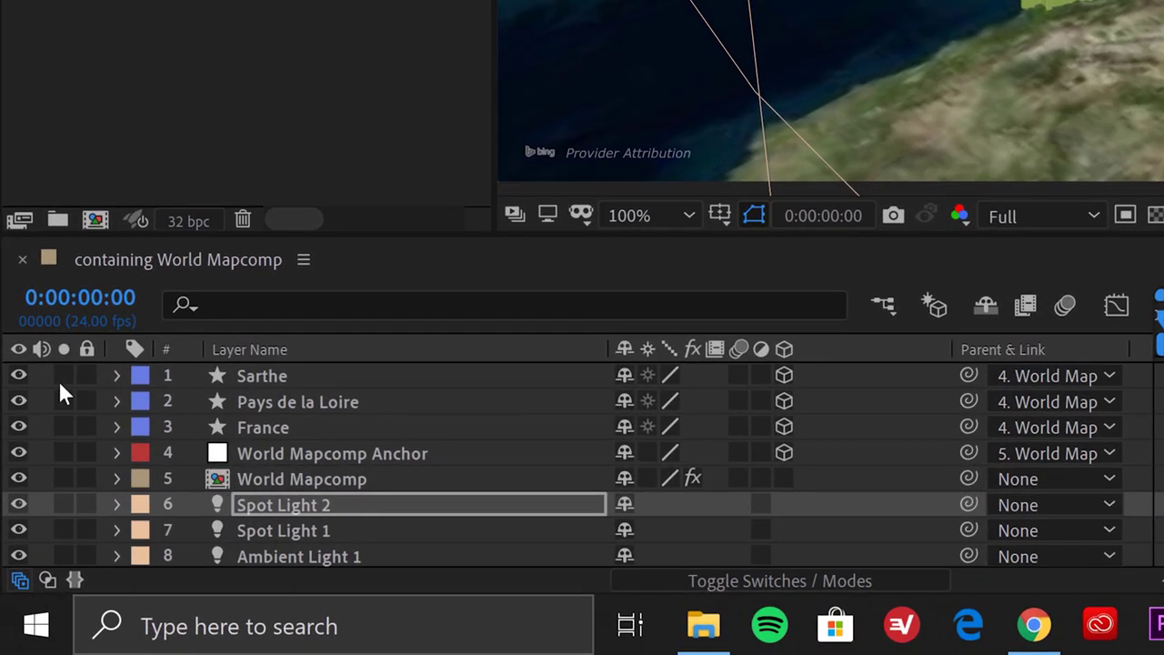
# - Hide Sarthe and Pays de la Loire, and reveal France's Geometry Options
pyautogui.moveTo(19, 375); pyautogui.dragTo(20, 402)
pyautogui.click(275, 428)
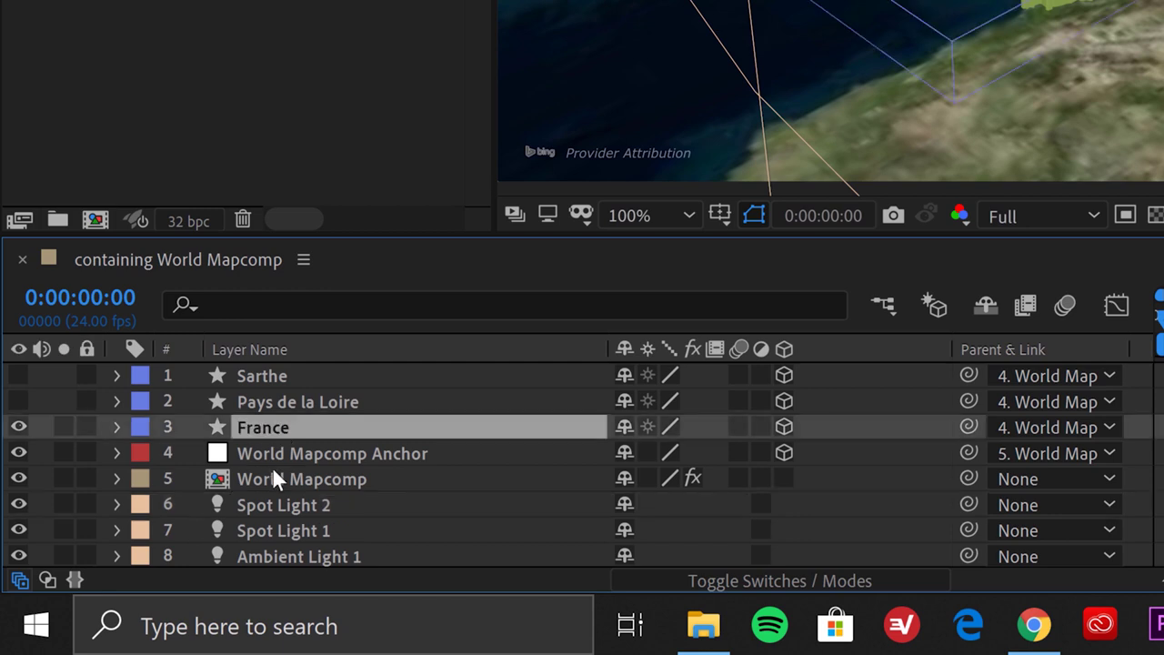
pyautogui.click(115, 426)
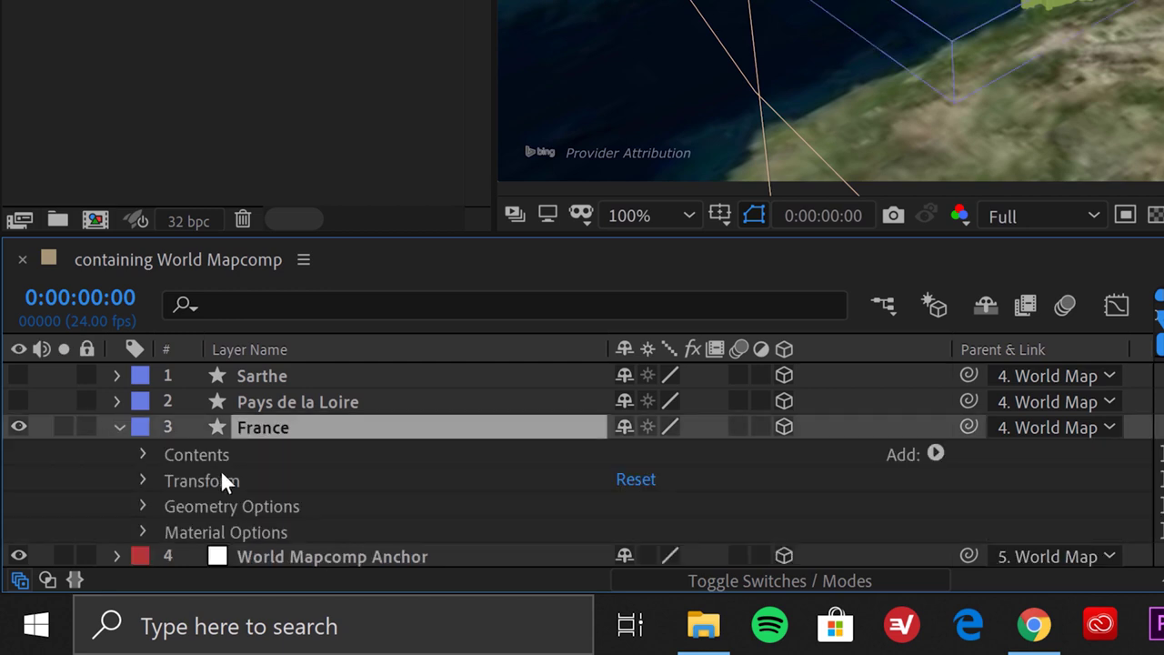
pyautogui.scroll(-2, 451, 458)
pyautogui.click(144, 429)
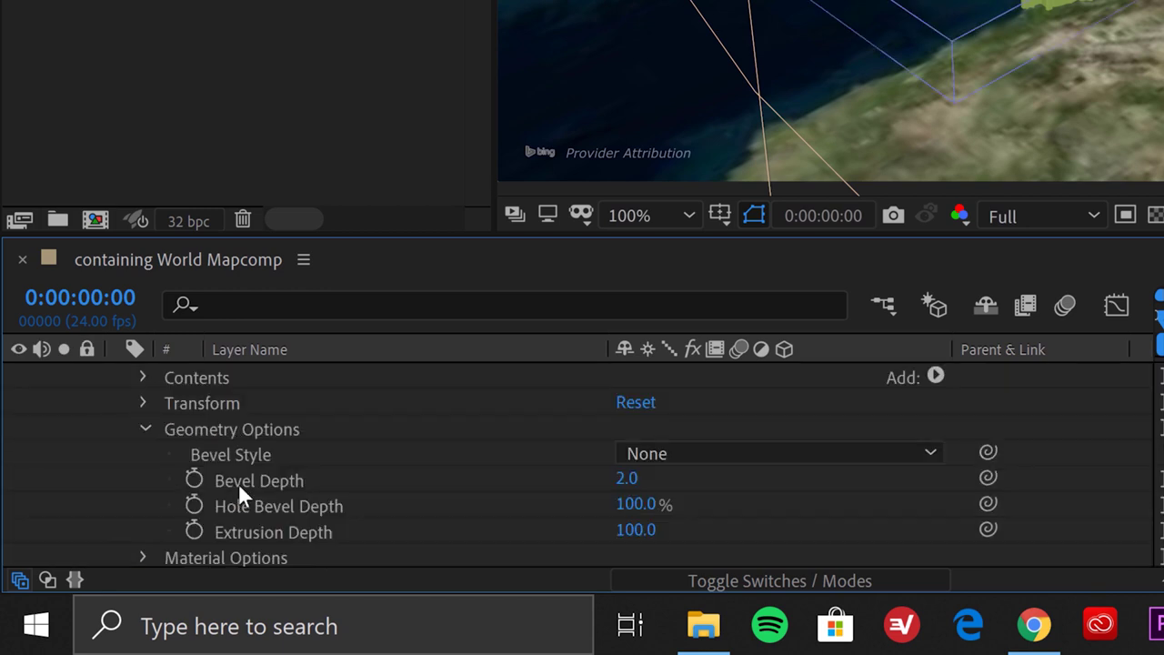
pyautogui.scroll(-2, 355, 468)
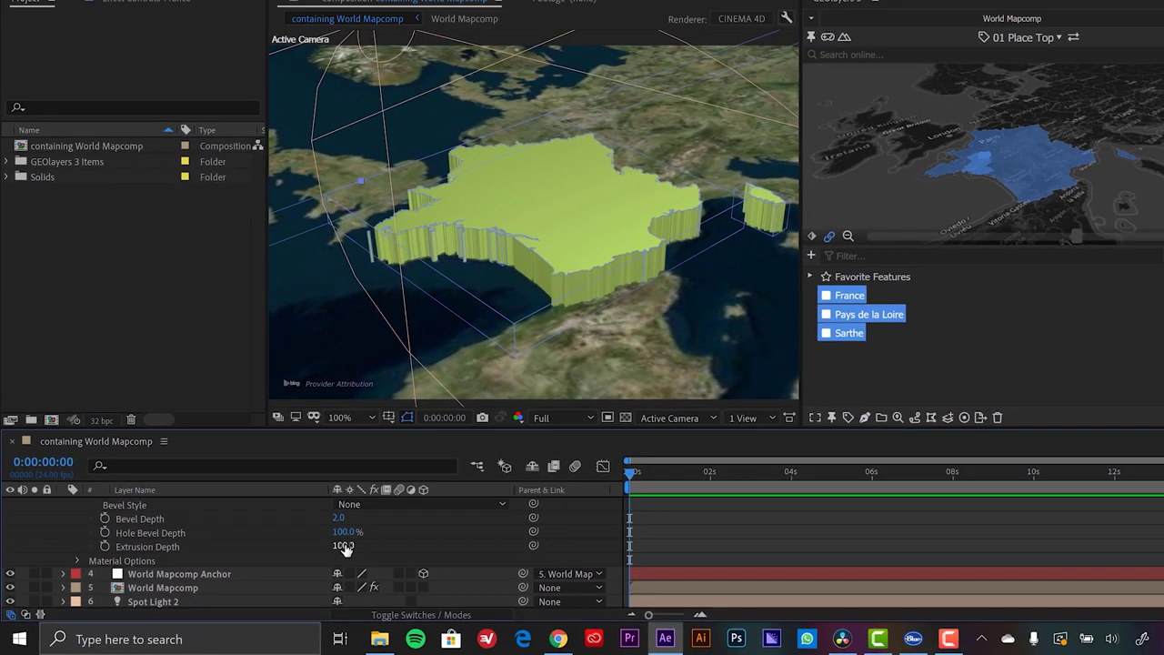
# - Try France extrusion depths of 80 and 34, then set Extrusion Depth to 100
pyautogui.moveTo(663, 451); pyautogui.dragTo(606, 452)
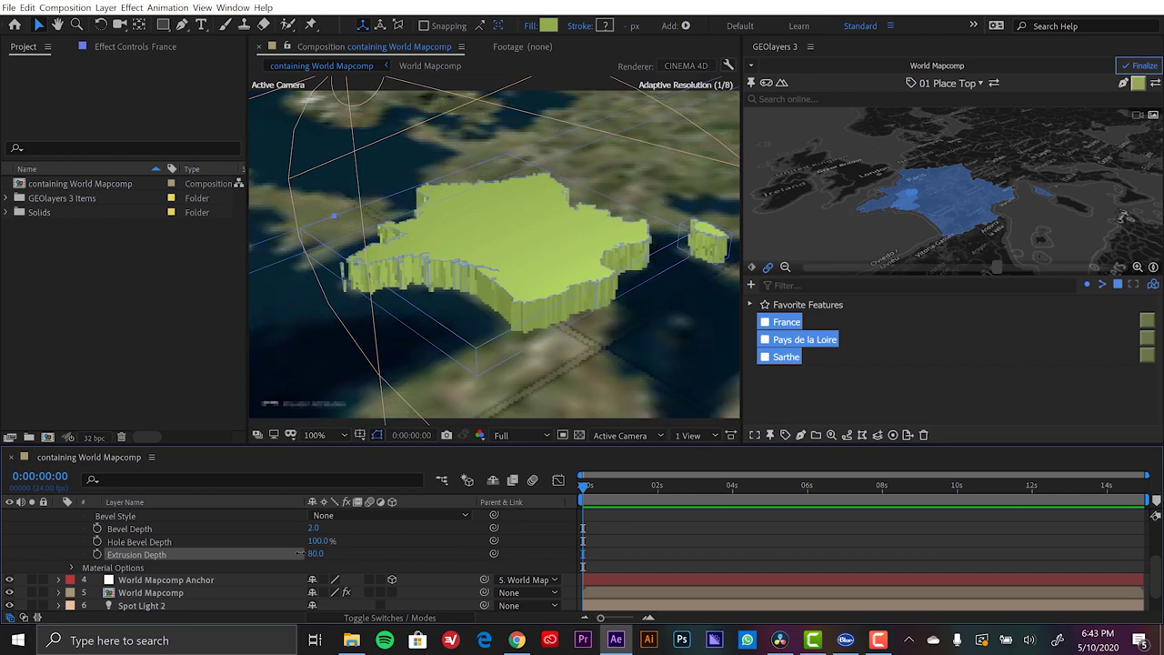
pyautogui.moveTo(300, 553); pyautogui.dragTo(268, 553)
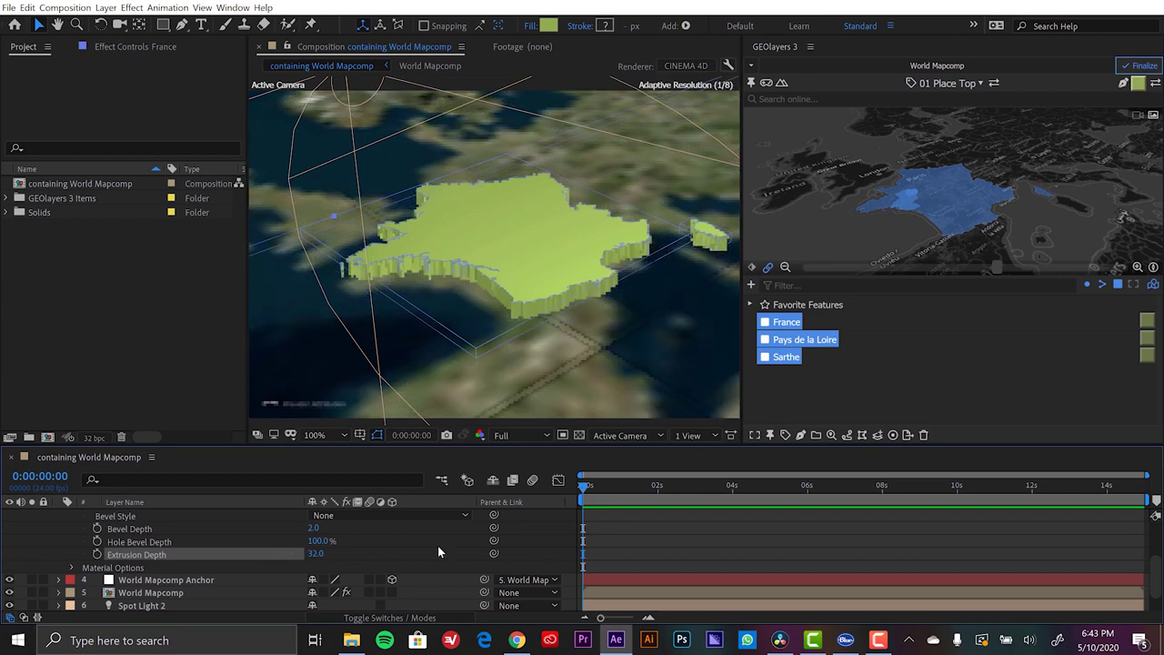
pyautogui.scroll(2, 454, 305)
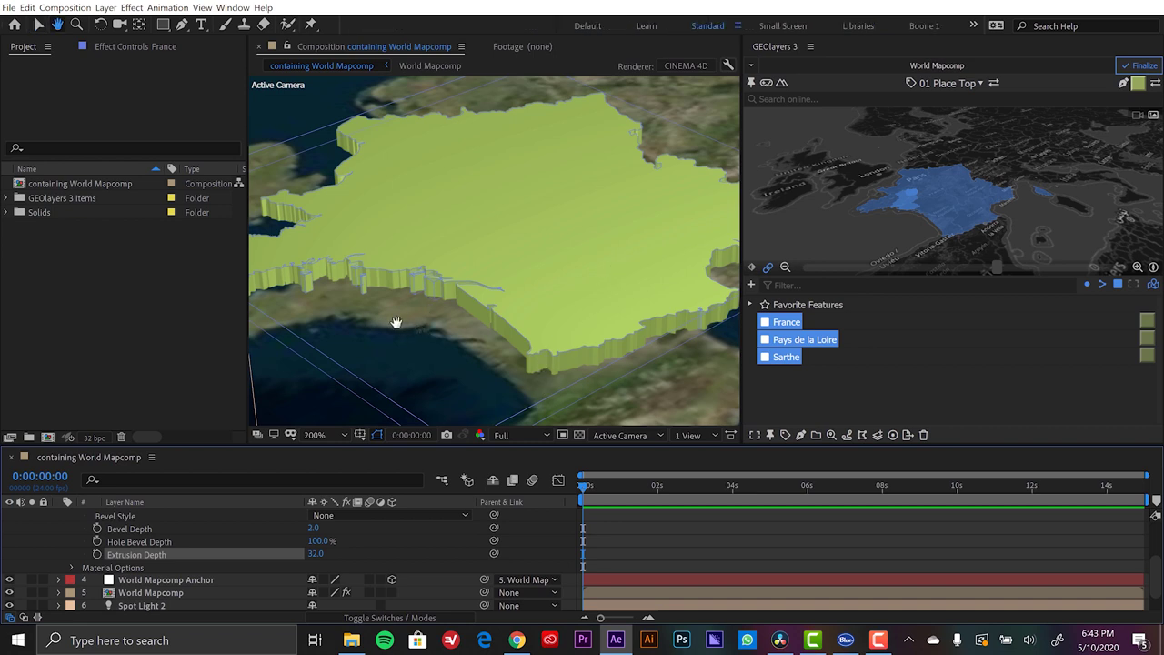
pyautogui.moveTo(394, 322); pyautogui.dragTo(490, 293)
pyautogui.press('v')
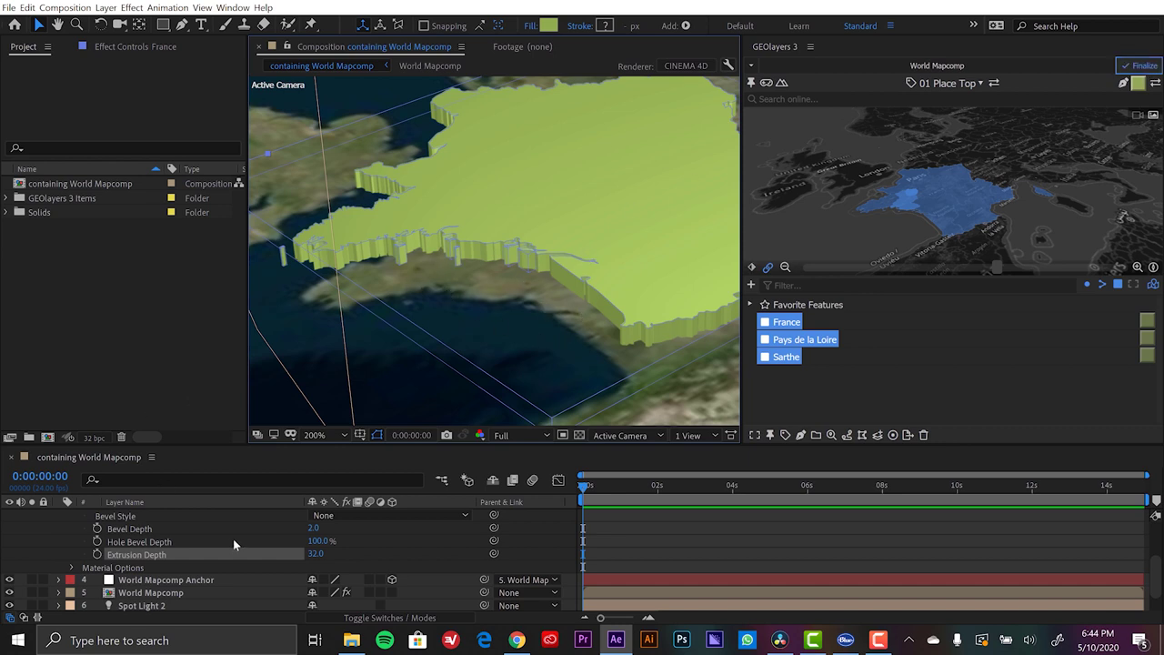
pyautogui.click(315, 554)
pyautogui.write('10')
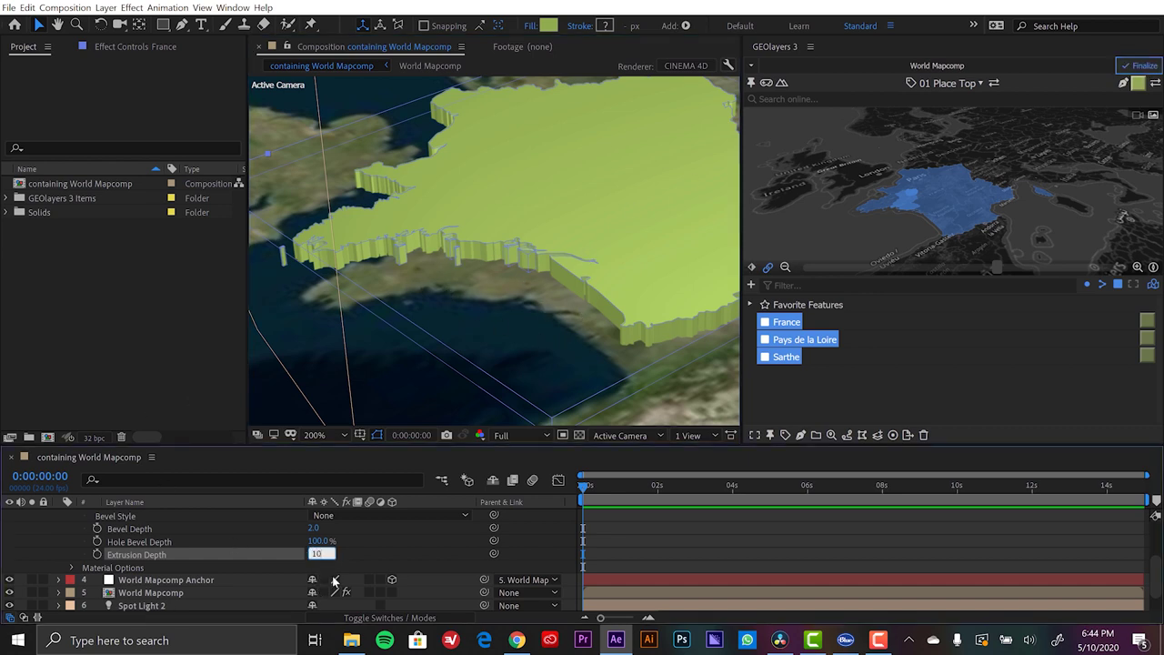
pyautogui.write('0')
pyautogui.press('Return')
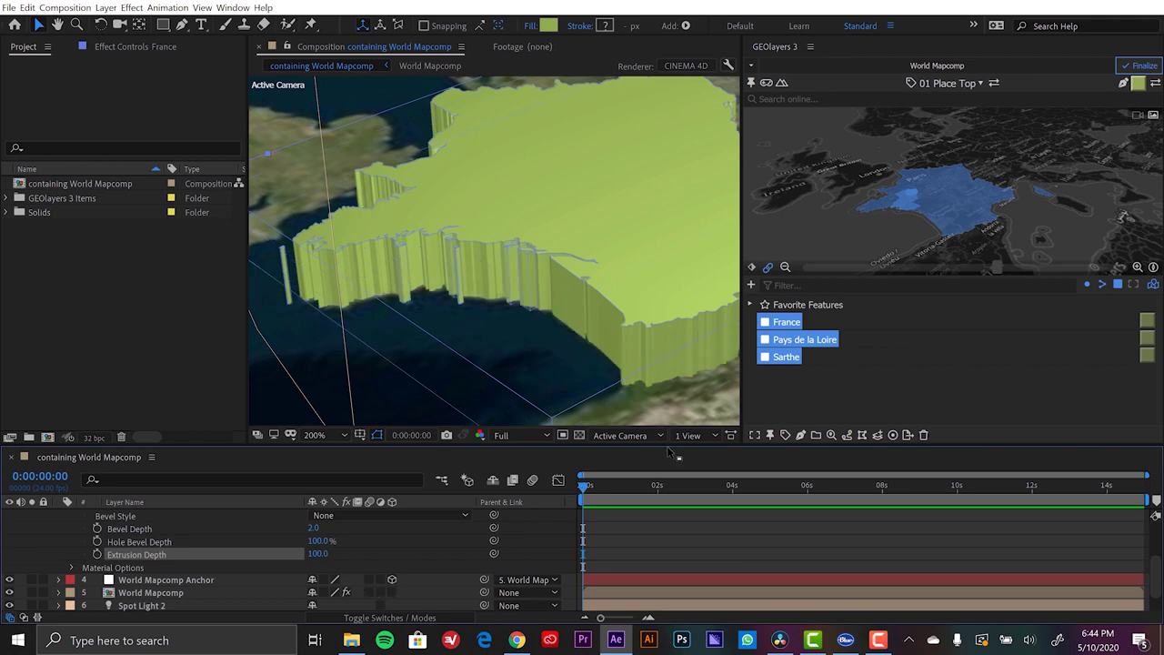
pyautogui.moveTo(668, 446); pyautogui.dragTo(668, 431)
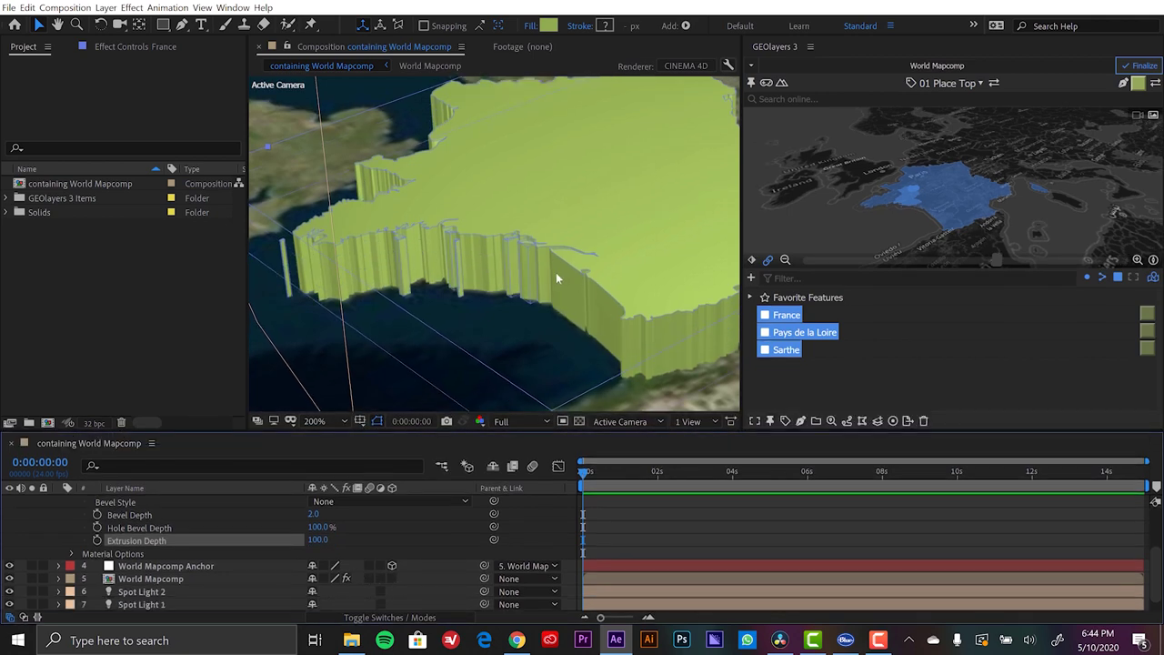
pyautogui.scroll(-2, 553, 273)
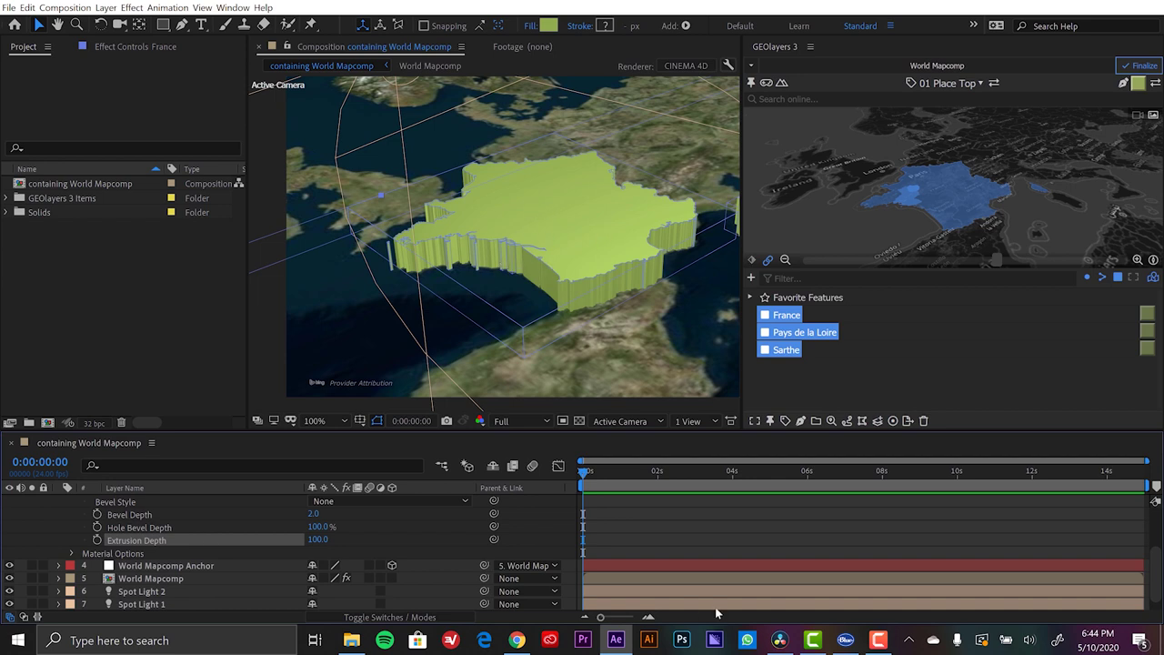
pyautogui.scroll(1, 654, 514)
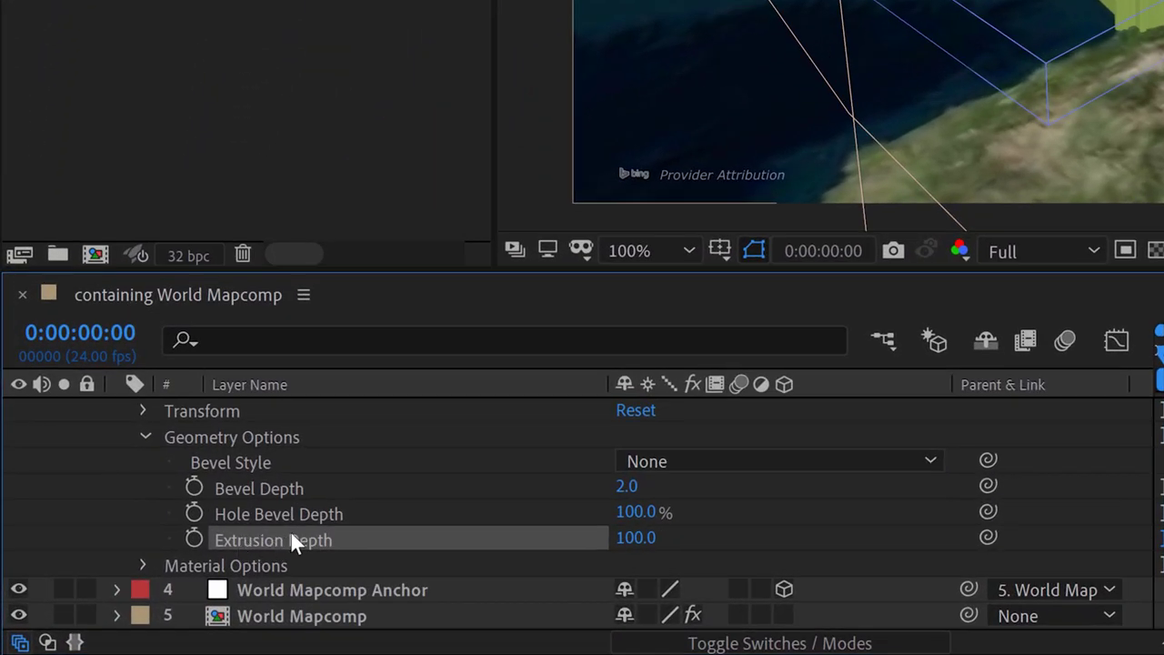
pyautogui.scroll(4, 314, 537)
pyautogui.click(271, 460)
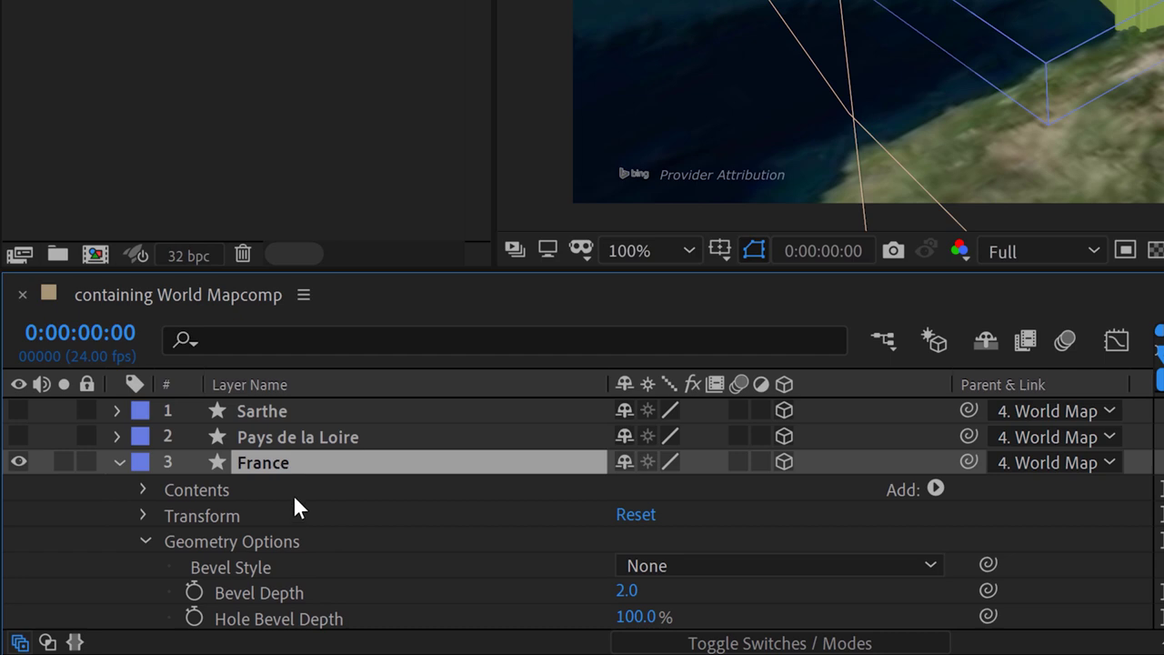
pyautogui.scroll(-5, 320, 572)
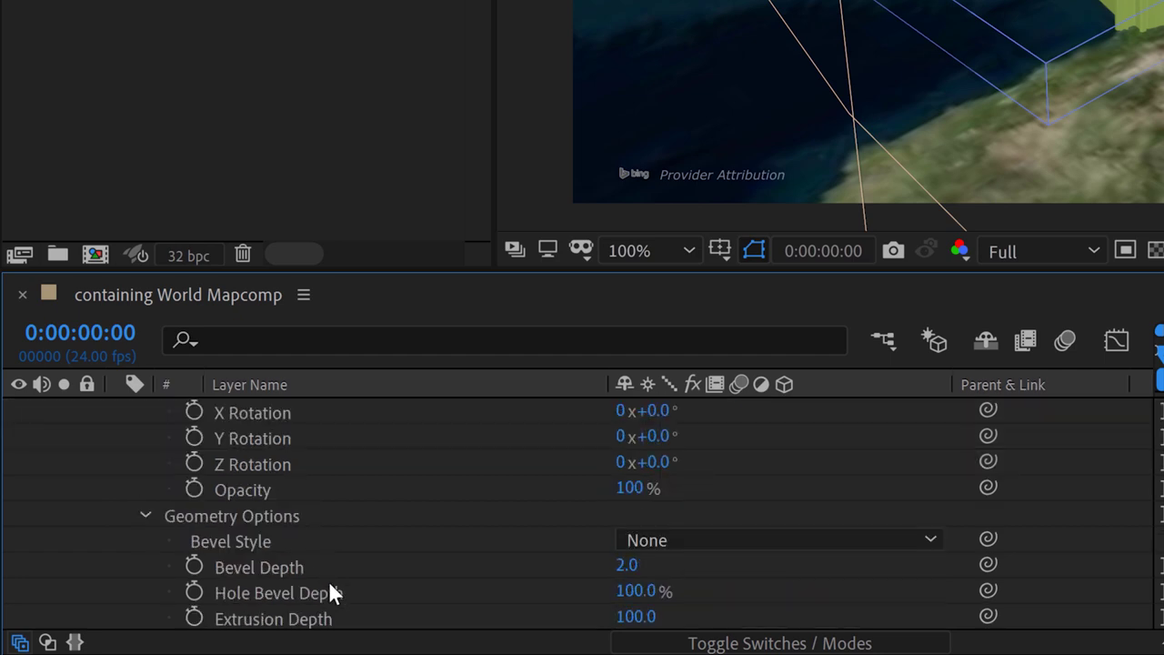
pyautogui.scroll(3, 328, 580)
pyautogui.scroll(2, 329, 577)
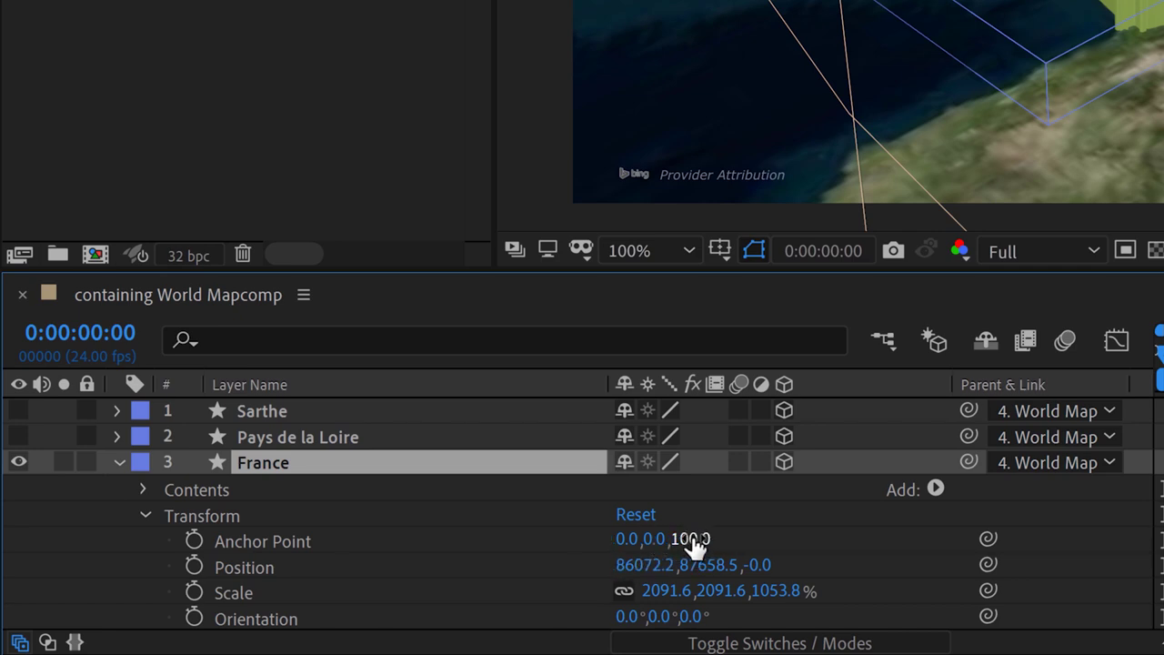
pyautogui.scroll(-8, 583, 513)
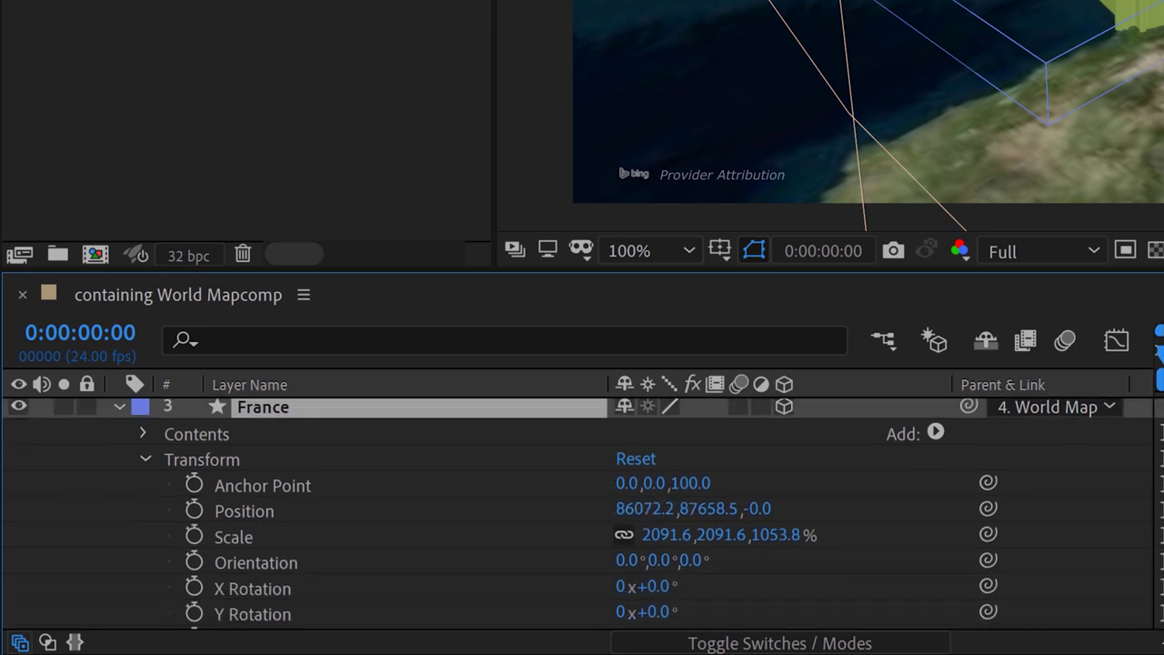
pyautogui.scroll(8, 582, 513)
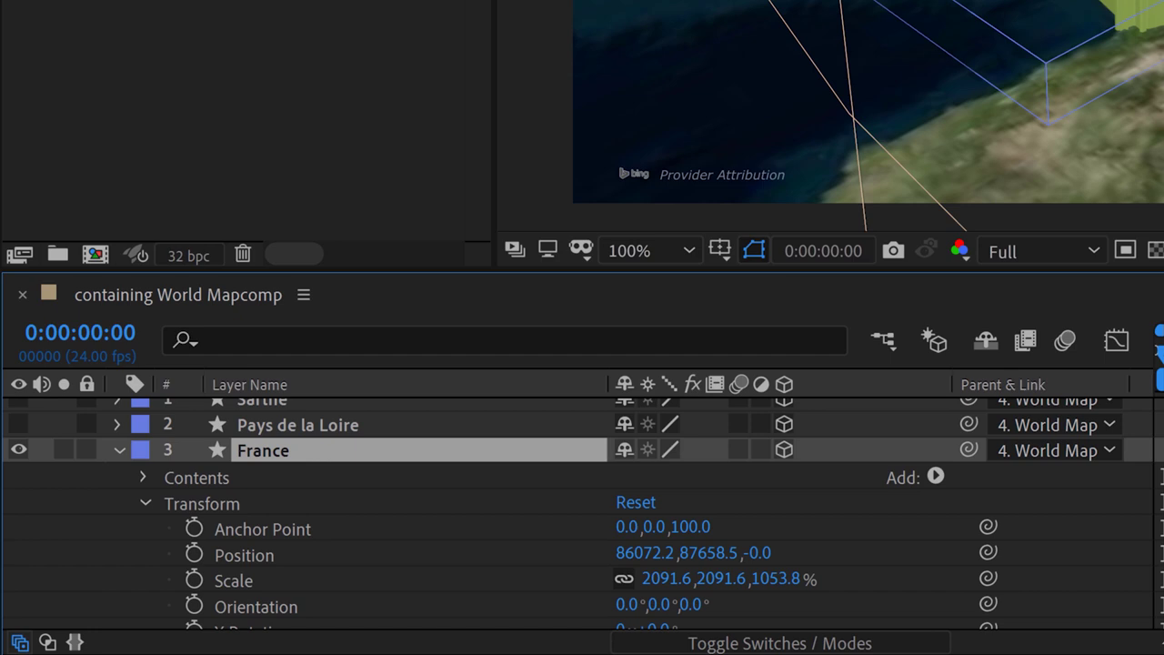
pyautogui.scroll(-4, 582, 509)
pyautogui.scroll(3, 582, 510)
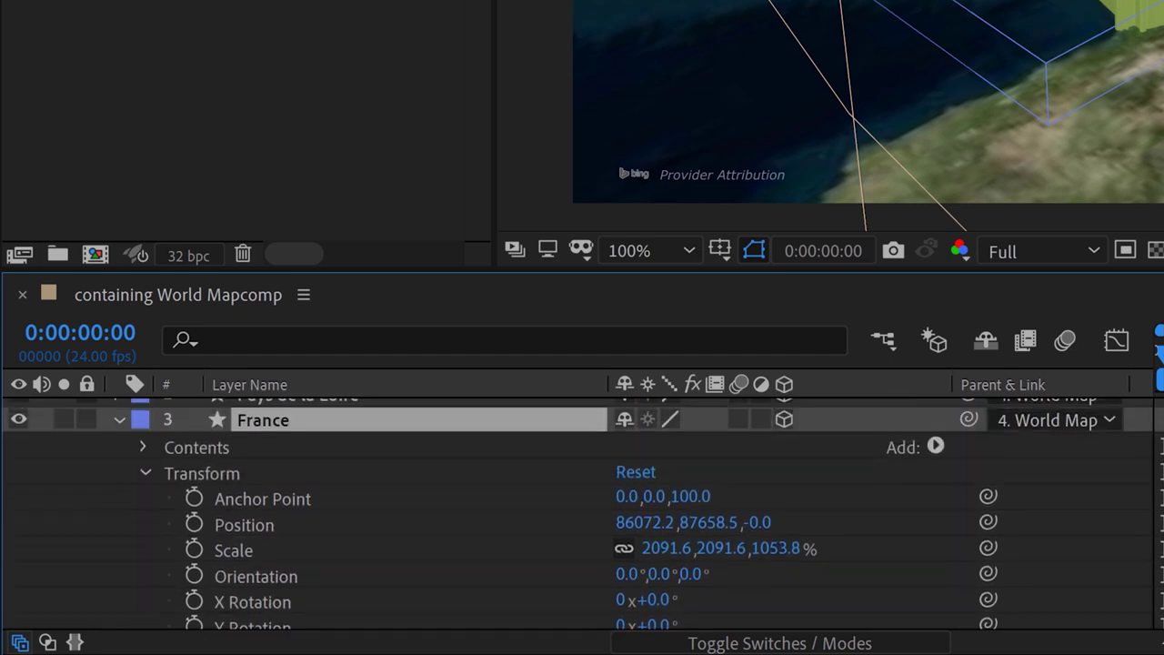
# - Pick-whip France's Extrusion Depth to the layer's Anchor Point Z value, keeping it at 100
pyautogui.moveTo(1076, 273); pyautogui.dragTo(1076, 233)
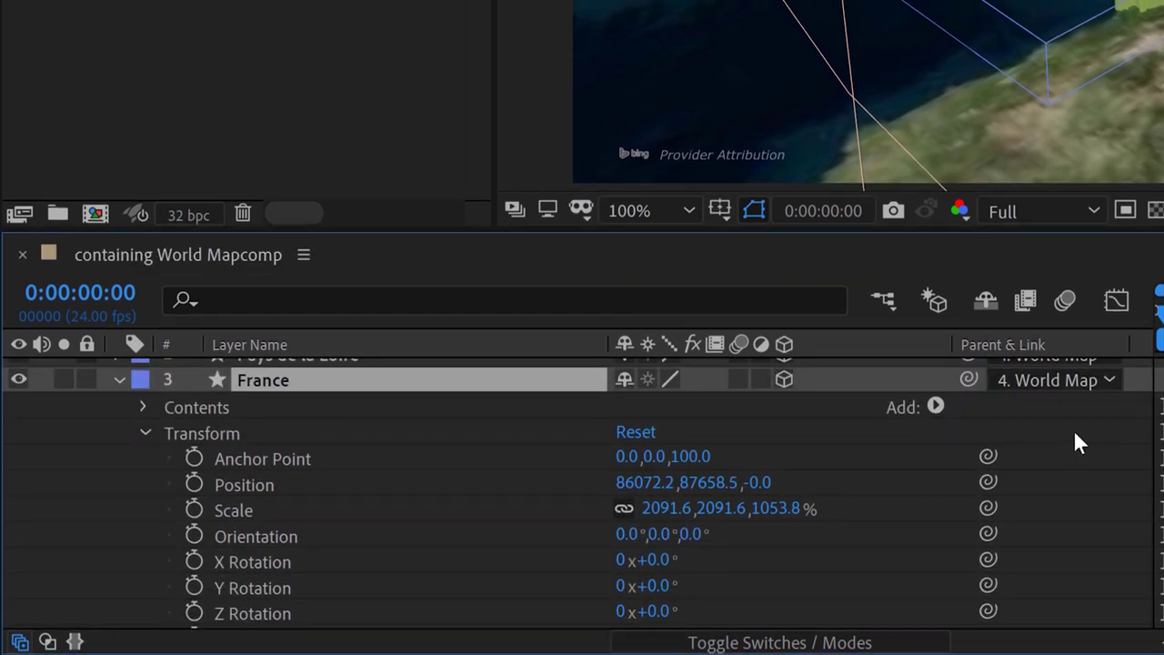
pyautogui.scroll(-2, 1076, 443)
pyautogui.scroll(-4, 583, 491)
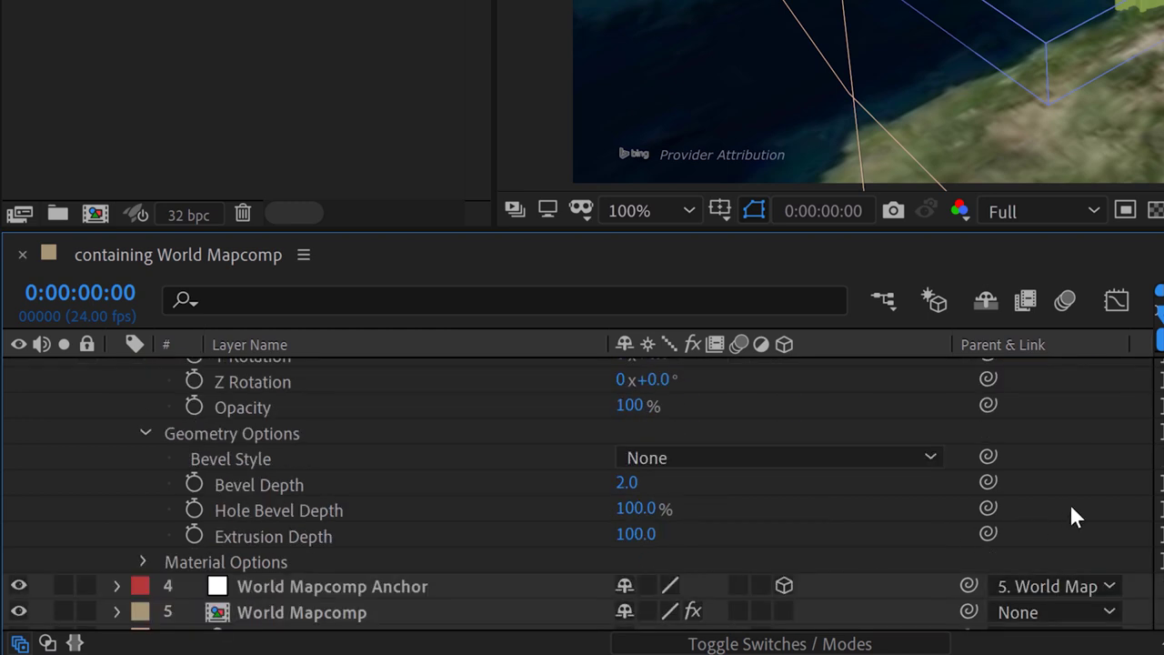
pyautogui.moveTo(988, 533); pyautogui.dragTo(696, 469)
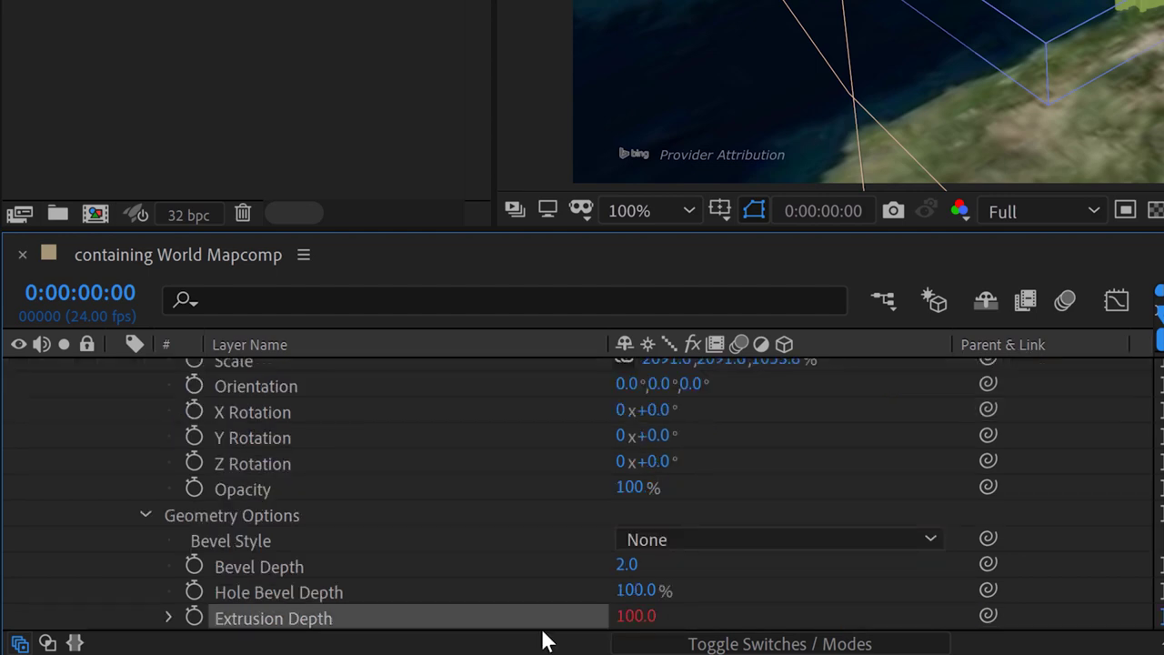
pyautogui.scroll(-2, 810, 528)
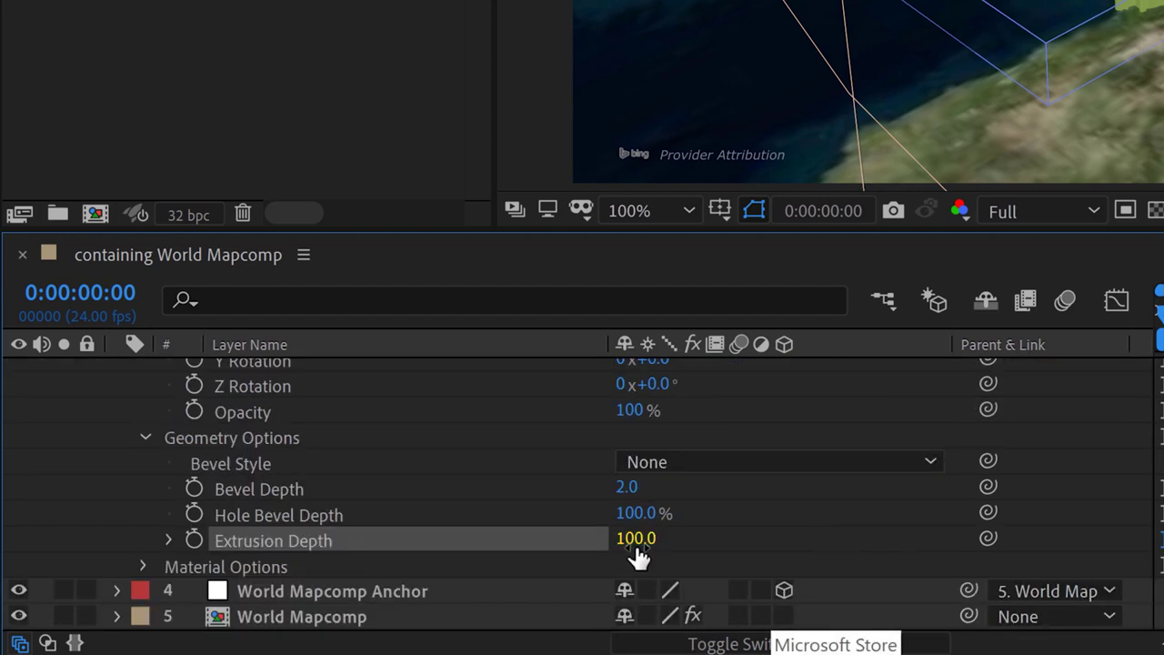
pyautogui.scroll(5, 639, 557)
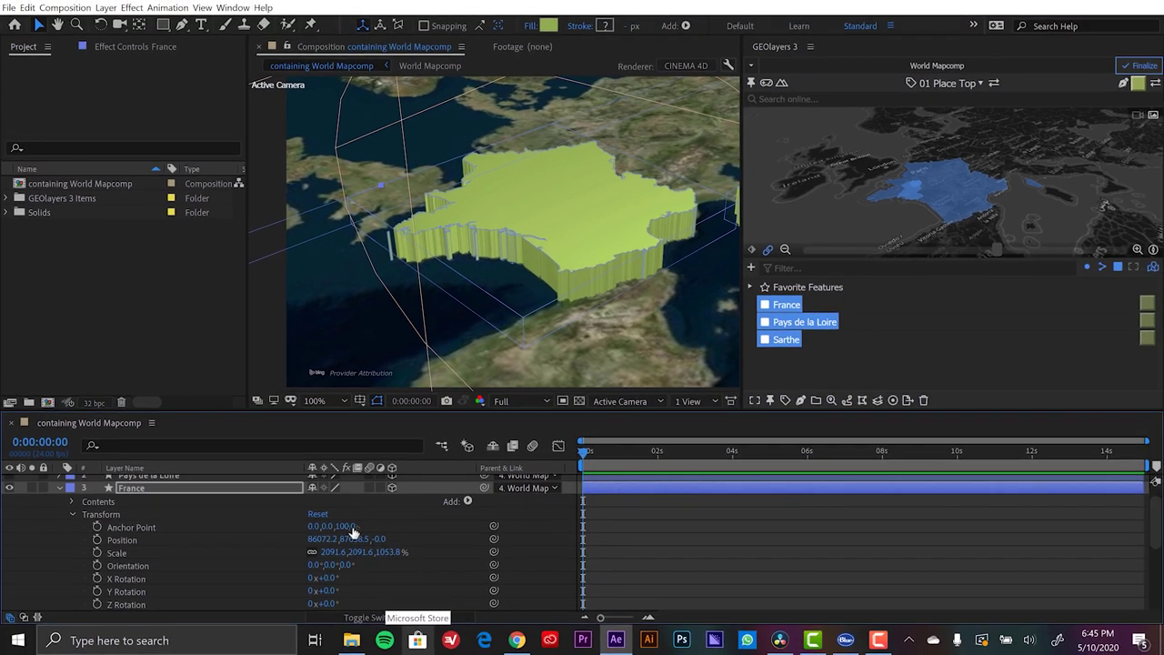
pyautogui.moveTo(346, 526); pyautogui.dragTo(541, 238)
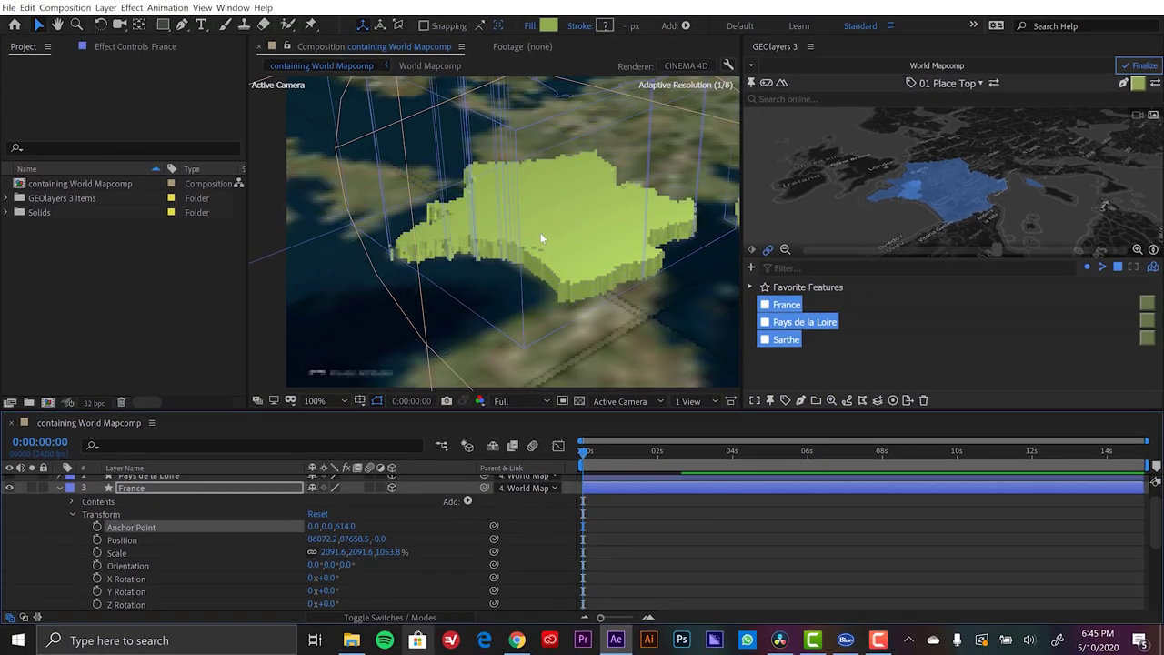
pyautogui.scroll(2, 540, 239)
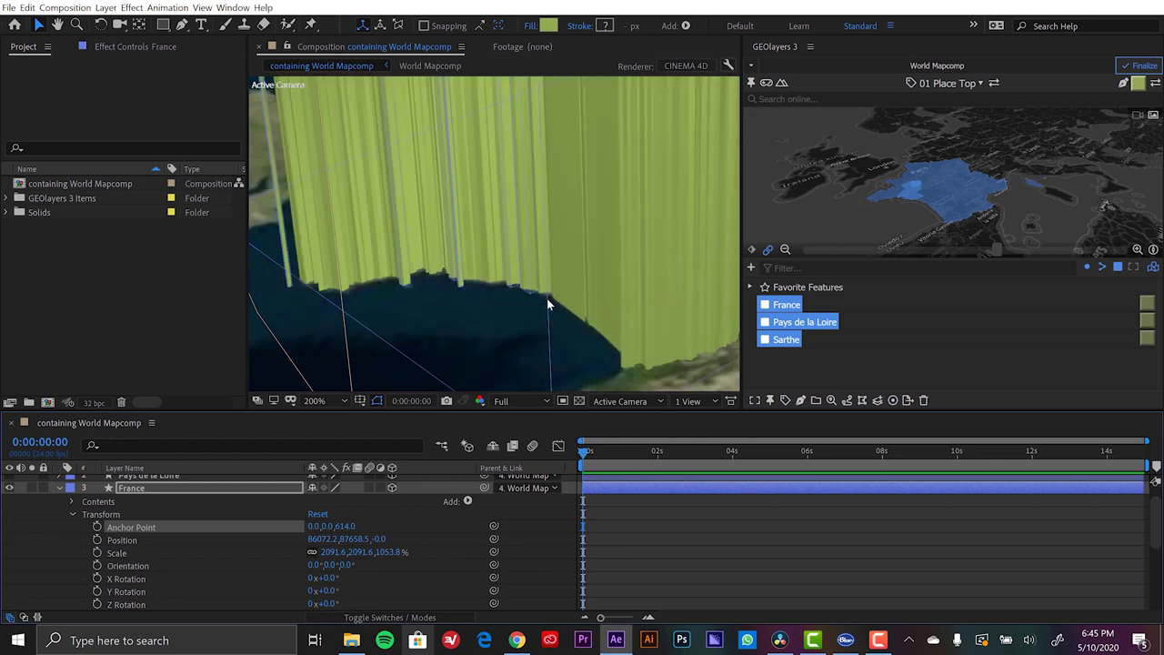
pyautogui.scroll(-2, 546, 298)
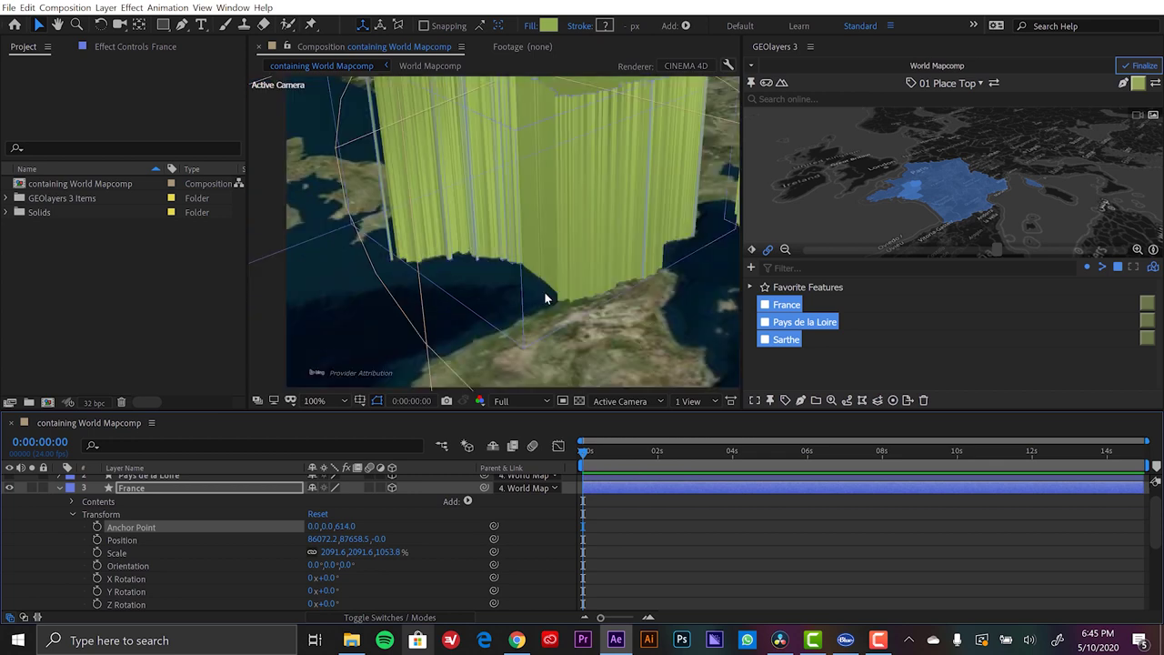
pyautogui.click(350, 527)
pyautogui.write('25')
pyautogui.press('Return')
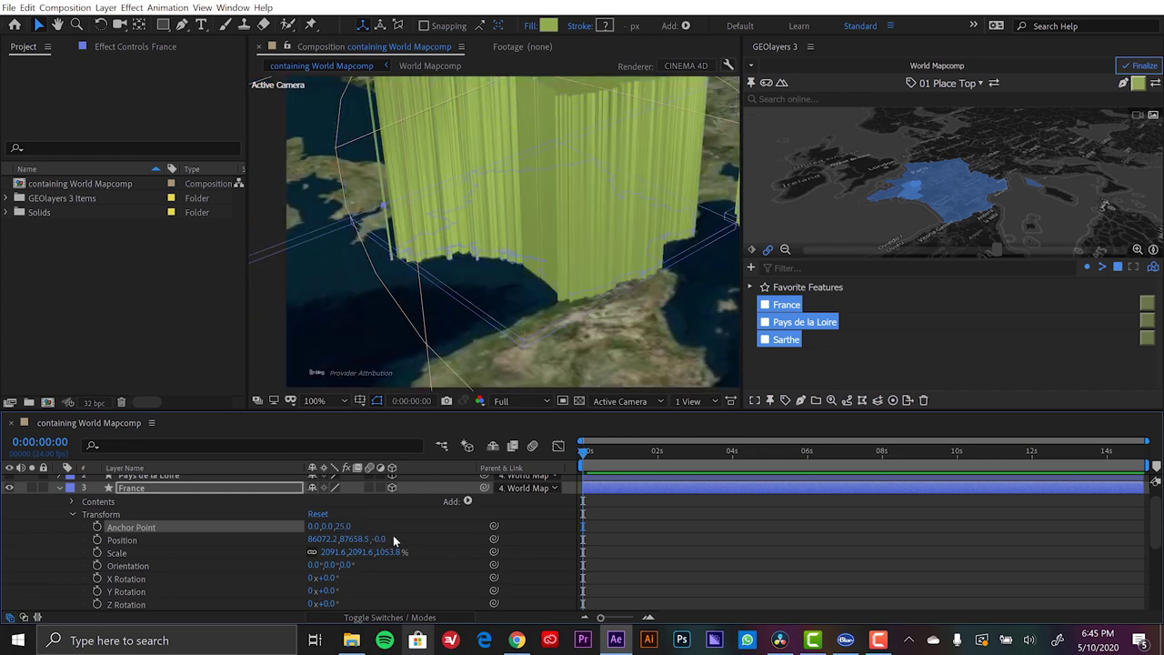
pyautogui.scroll(2, 567, 256)
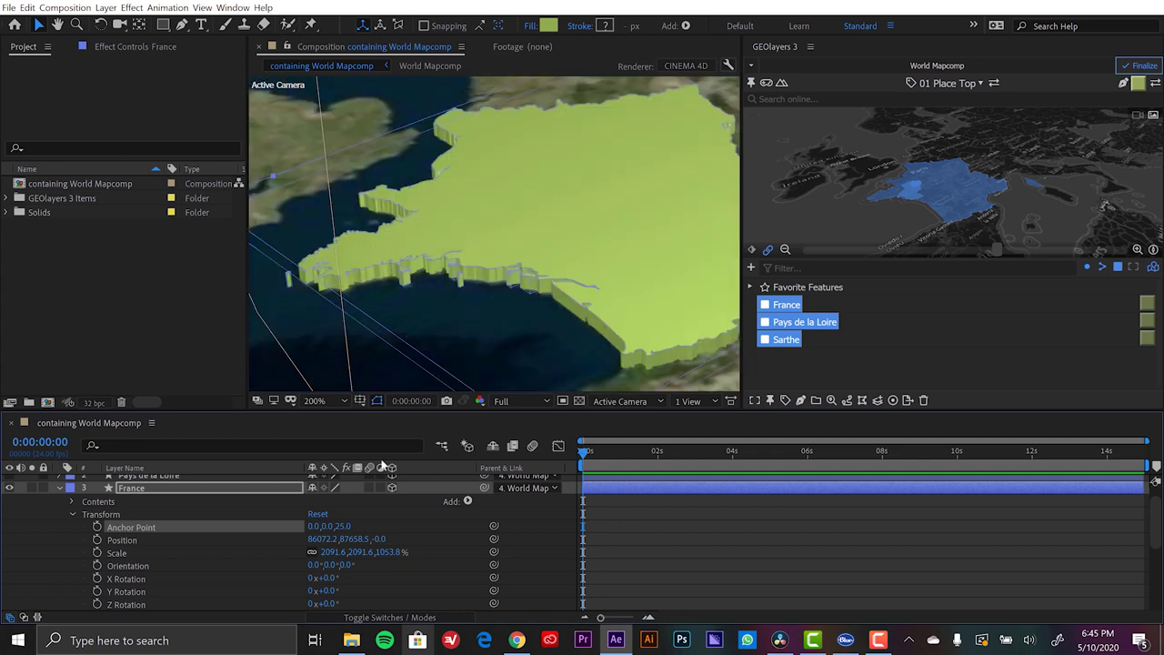
pyautogui.click(344, 527)
pyautogui.write('100')
pyautogui.press('Return')
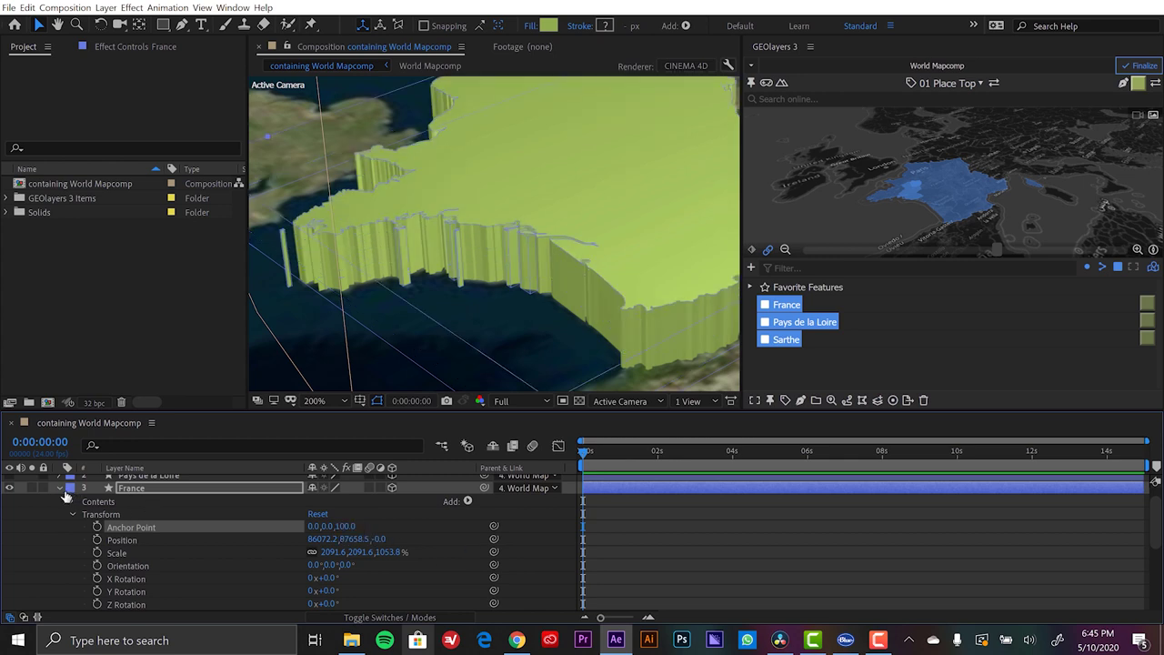
pyautogui.scroll(-3, 66, 505)
pyautogui.scroll(4, 67, 528)
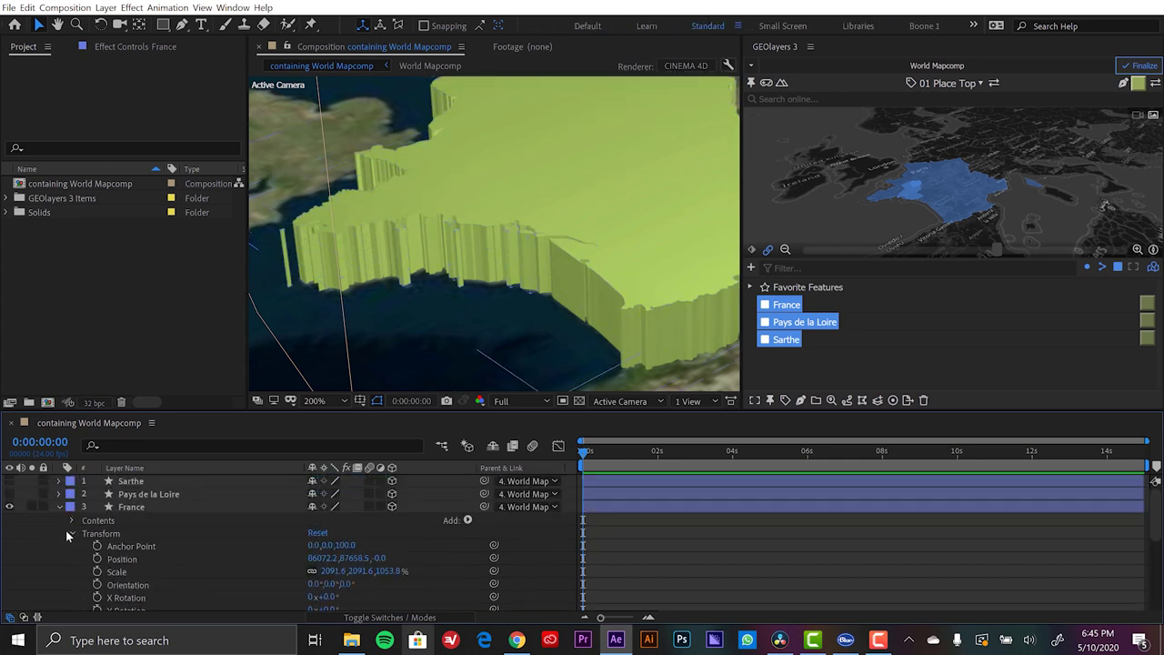
# - Collapse France and hide the France and Pays de la Loire layers
pyautogui.click(59, 509)
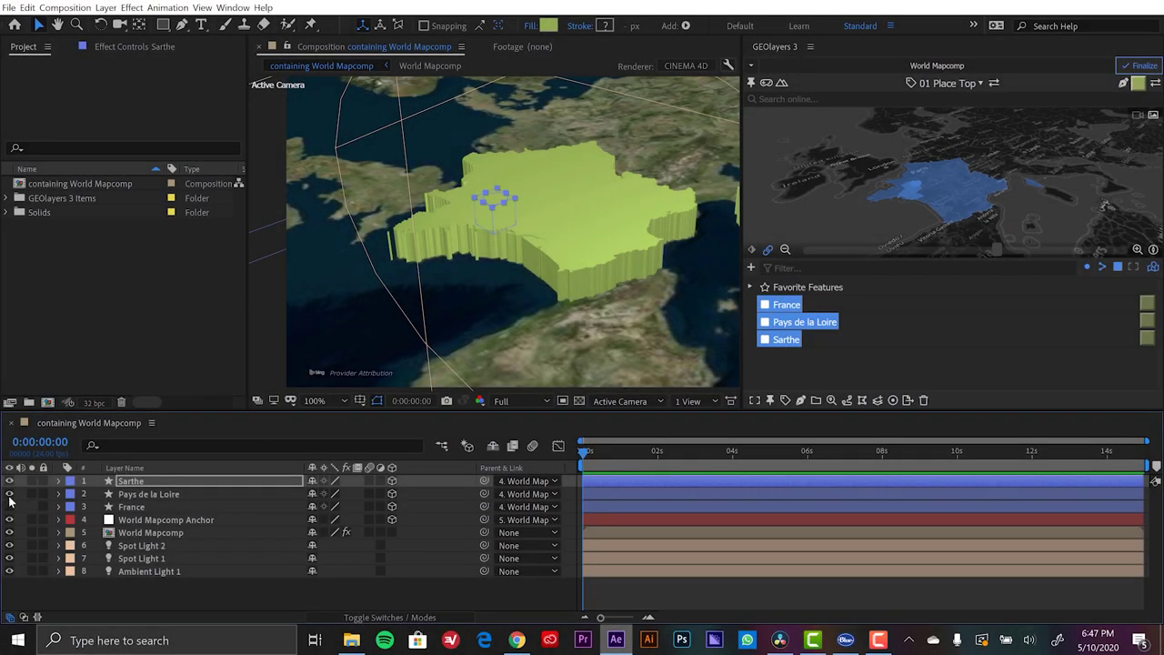
pyautogui.click(9, 506)
pyautogui.click(9, 494)
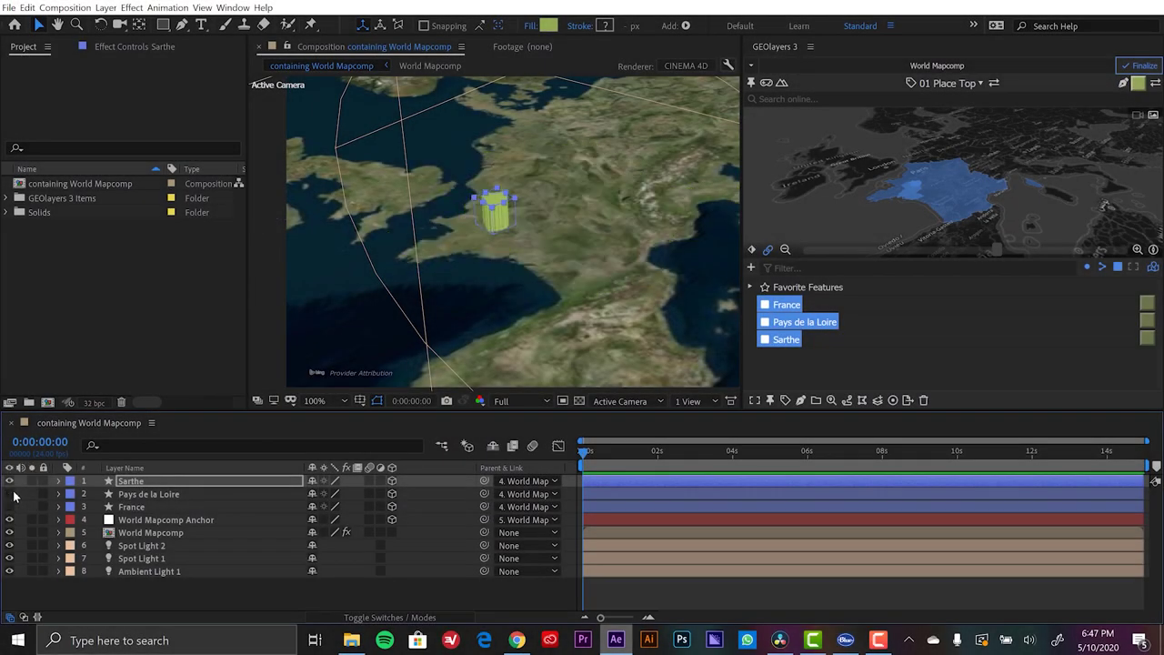
# - Reset the map rotation to top-down and toggle Show Mapcomp View in GEOlayers
pyautogui.click(1153, 251)
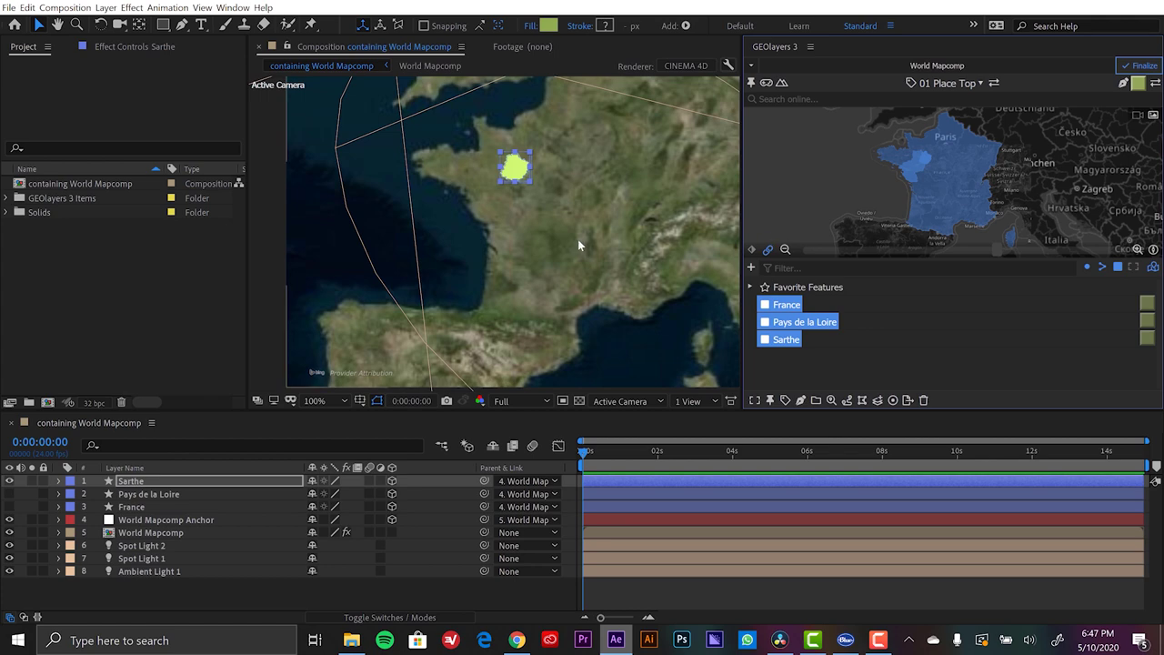
pyautogui.scroll(-3, 577, 239)
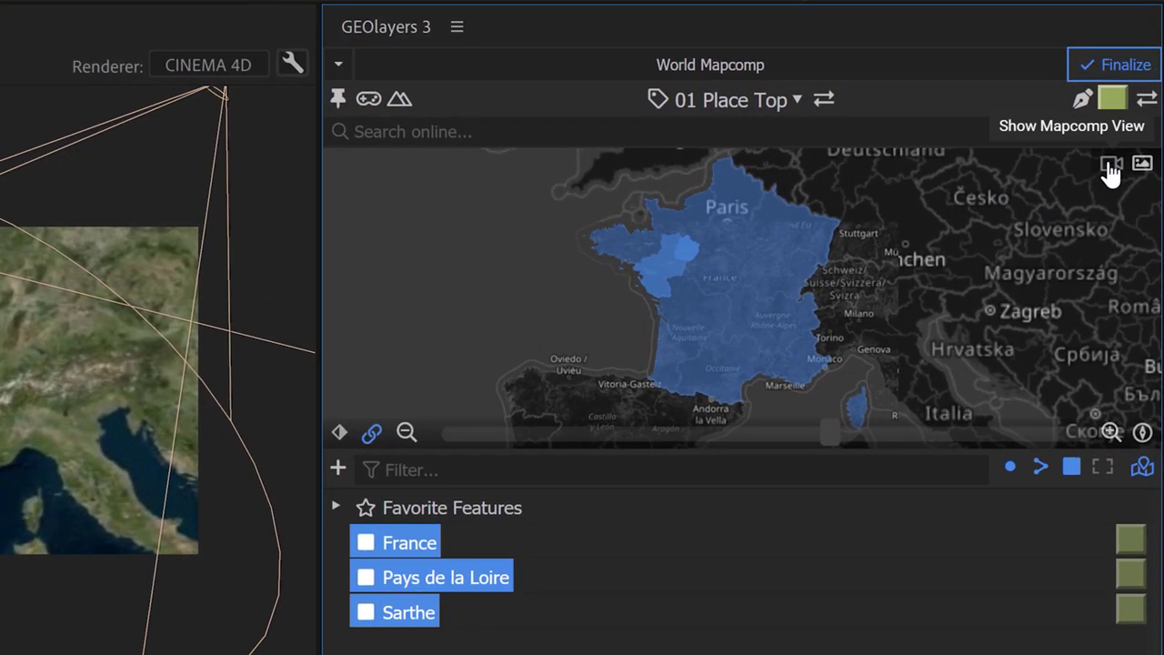
pyautogui.click(1111, 168)
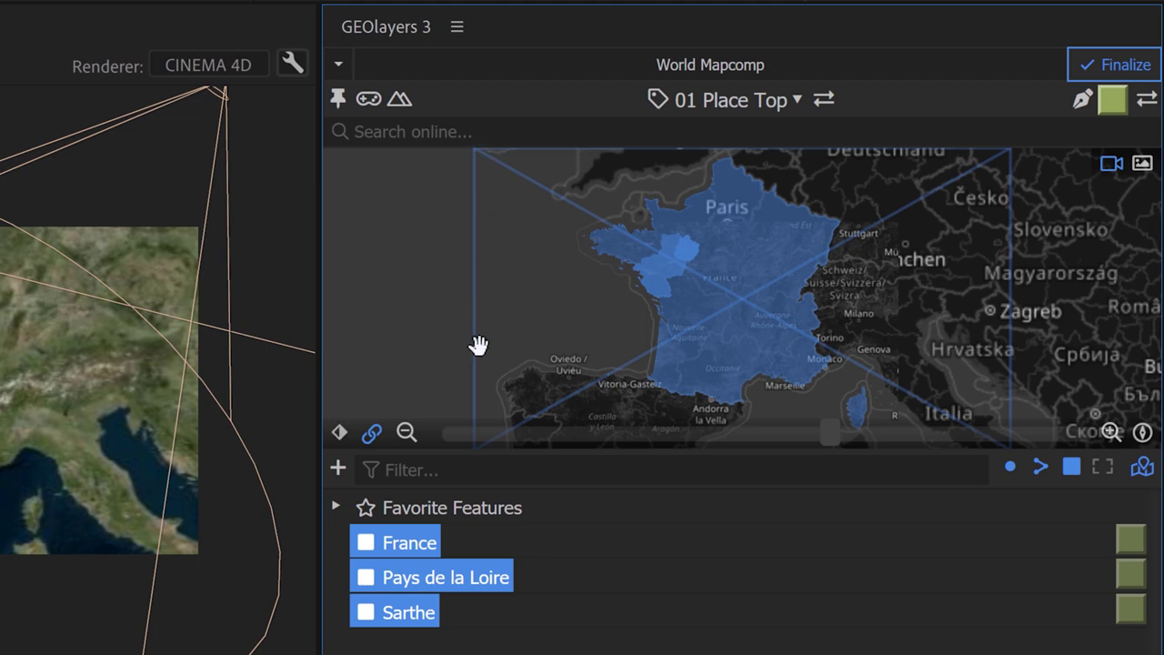
pyautogui.click(1113, 169)
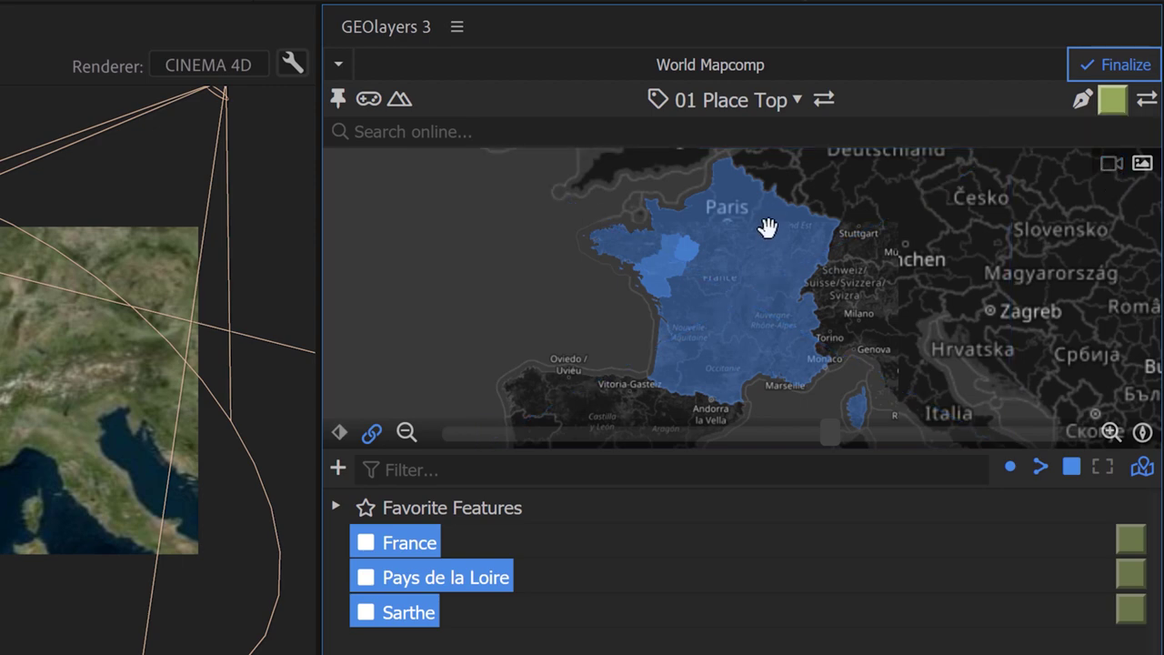
pyautogui.click(1111, 169)
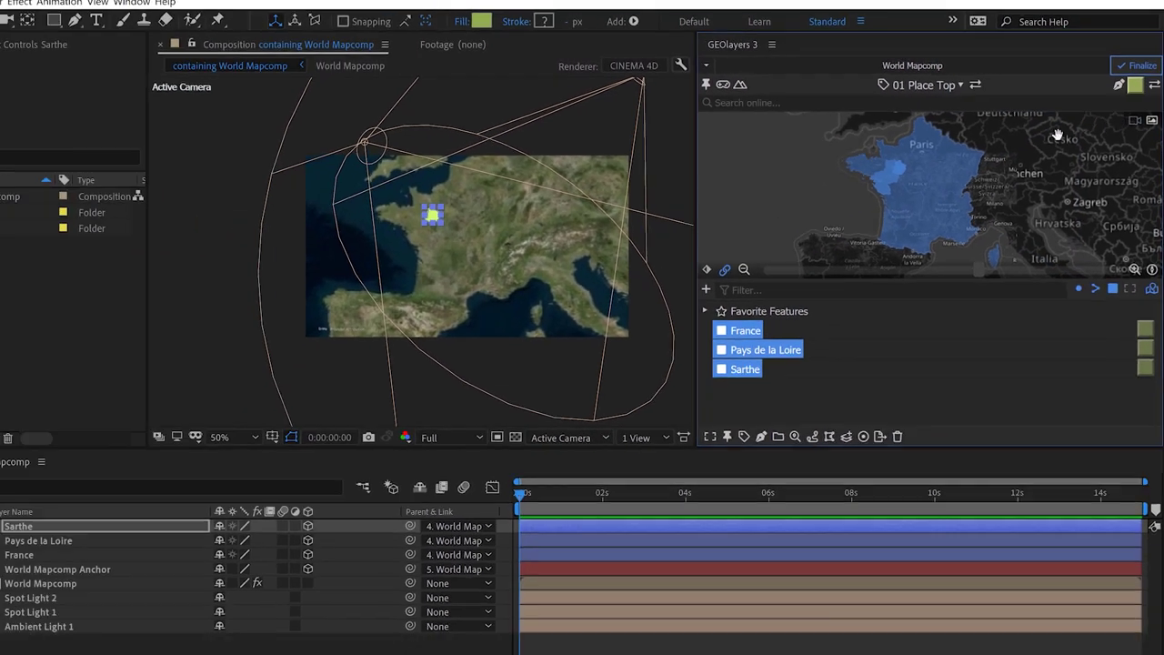
# - Keyframe the current map view at the start, then move the playhead to about two seconds
pyautogui.press('space')
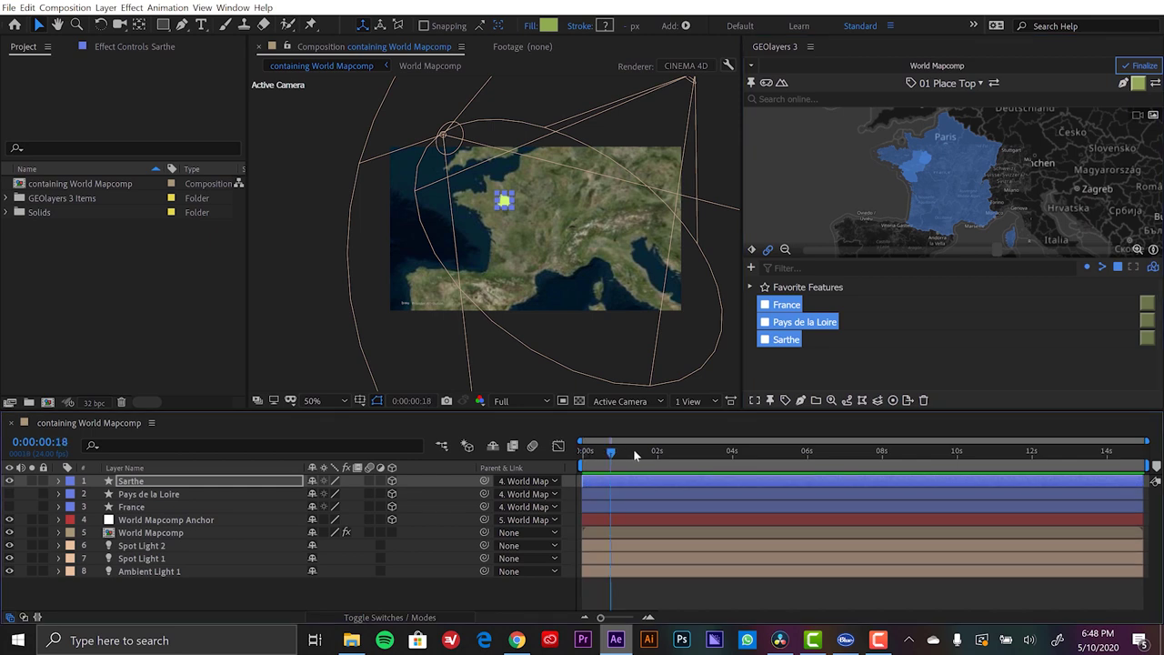
pyautogui.press('space')
pyautogui.click(752, 250)
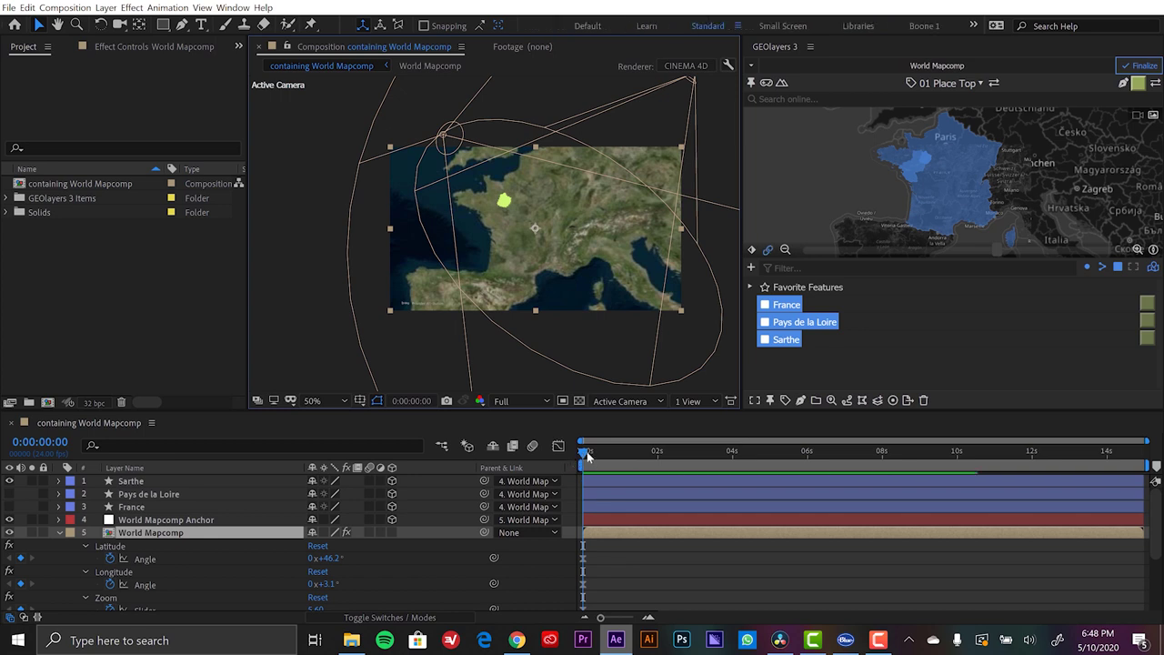
pyautogui.scroll(-1, 661, 557)
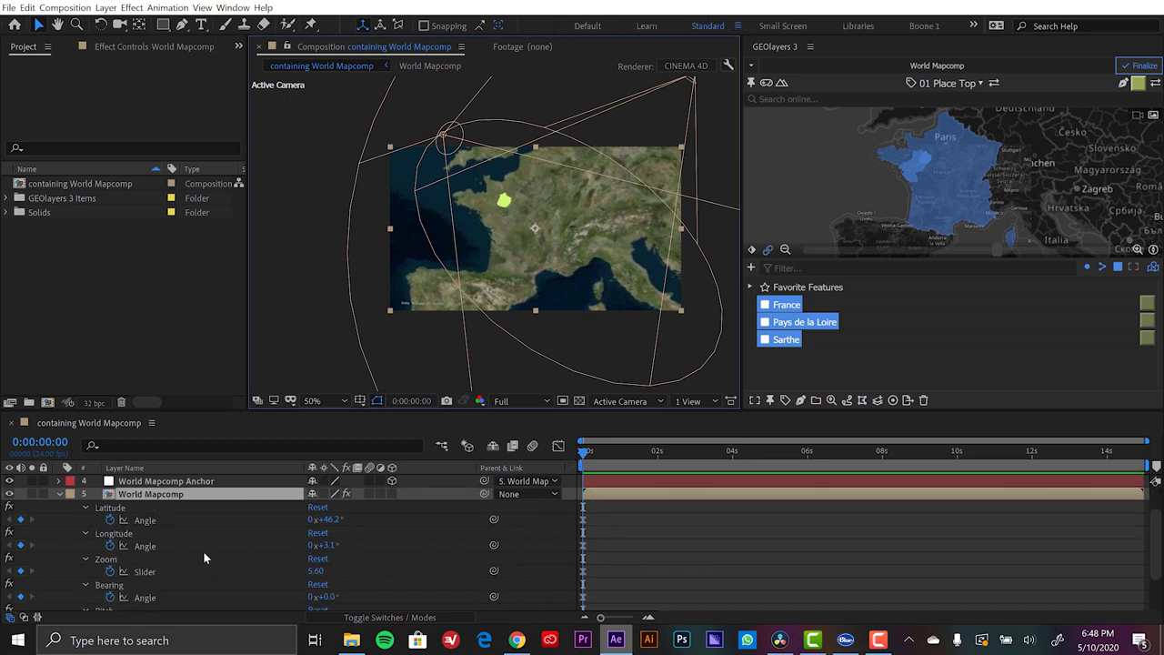
pyautogui.scroll(-1, 185, 579)
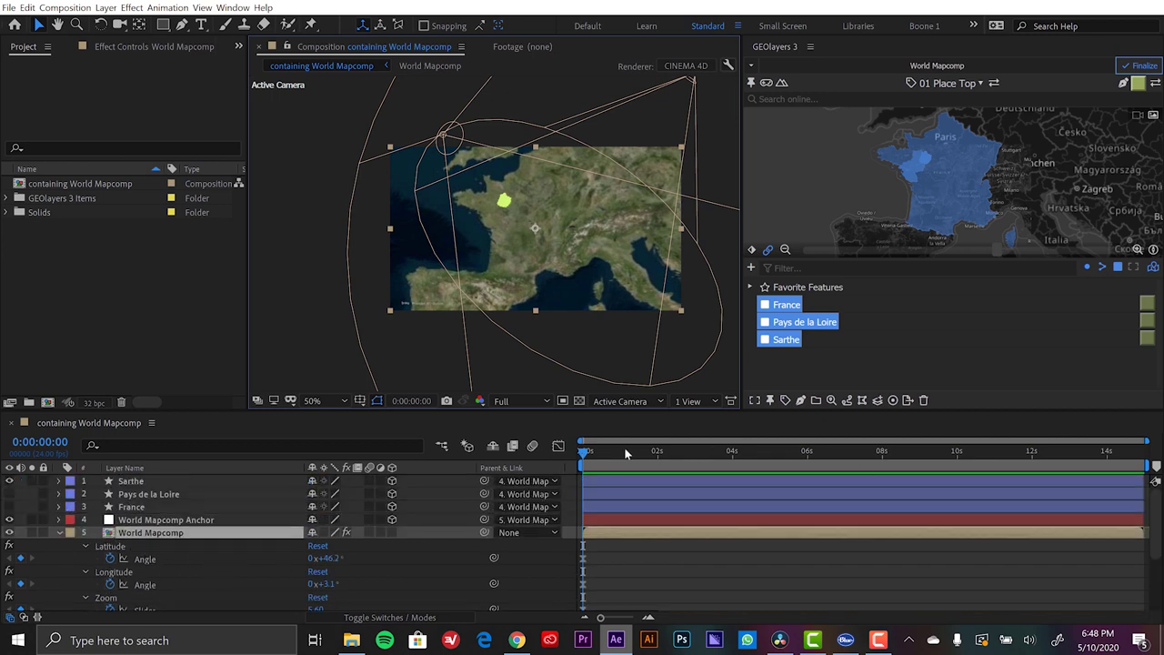
pyautogui.moveTo(620, 455); pyautogui.dragTo(676, 453)
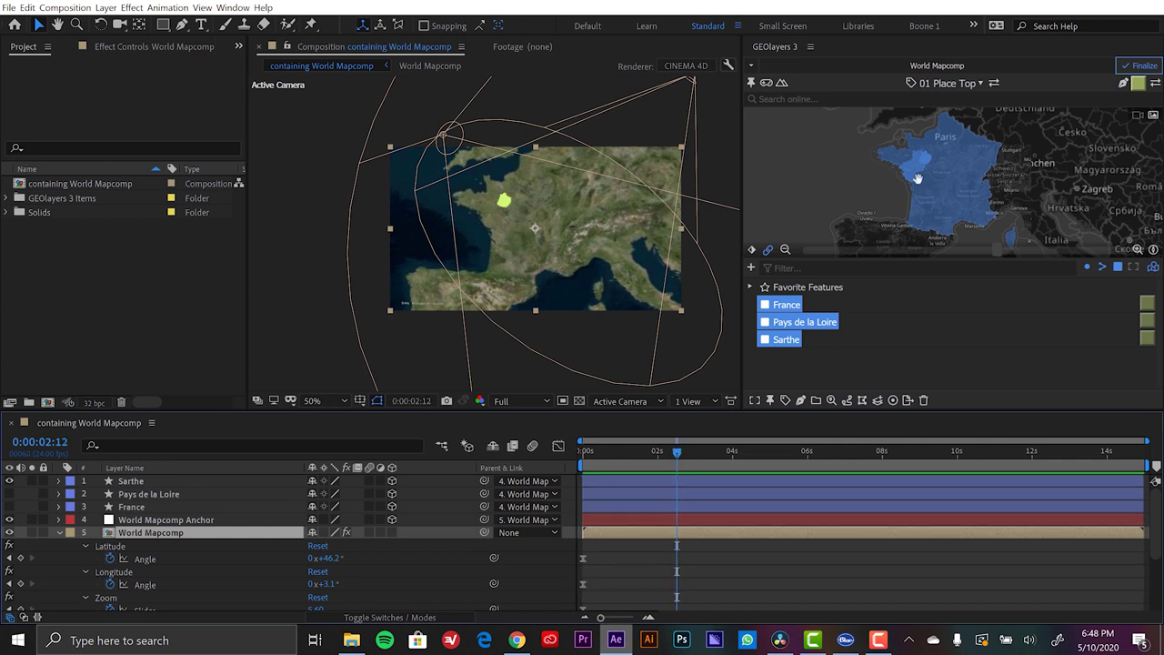
pyautogui.scroll(5, 919, 164)
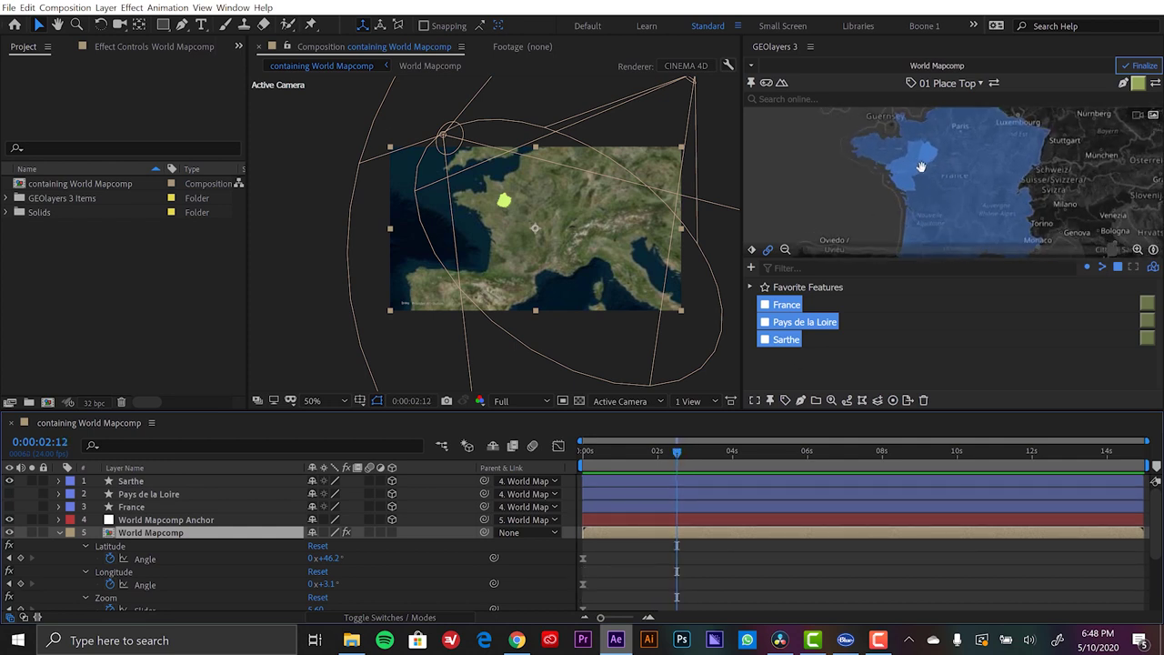
pyautogui.scroll(3, 921, 160)
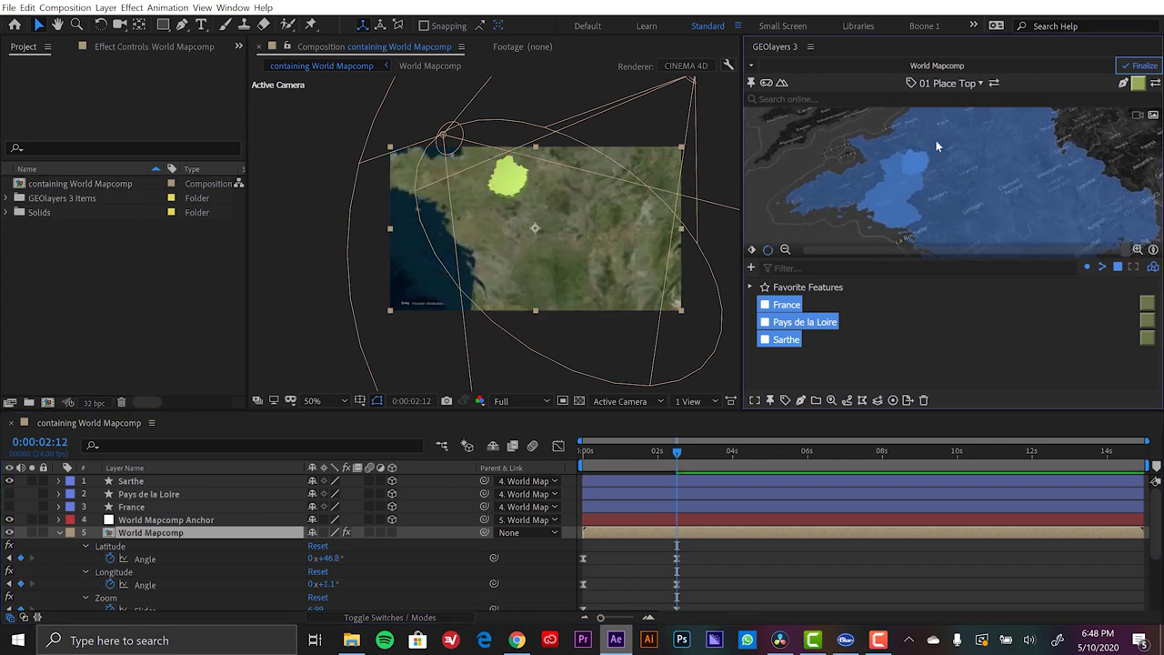
# - Highlight only Sarthe and pan and tilt the map into a close view of Sarthe
pyautogui.click(800, 358)
pyautogui.click(786, 339)
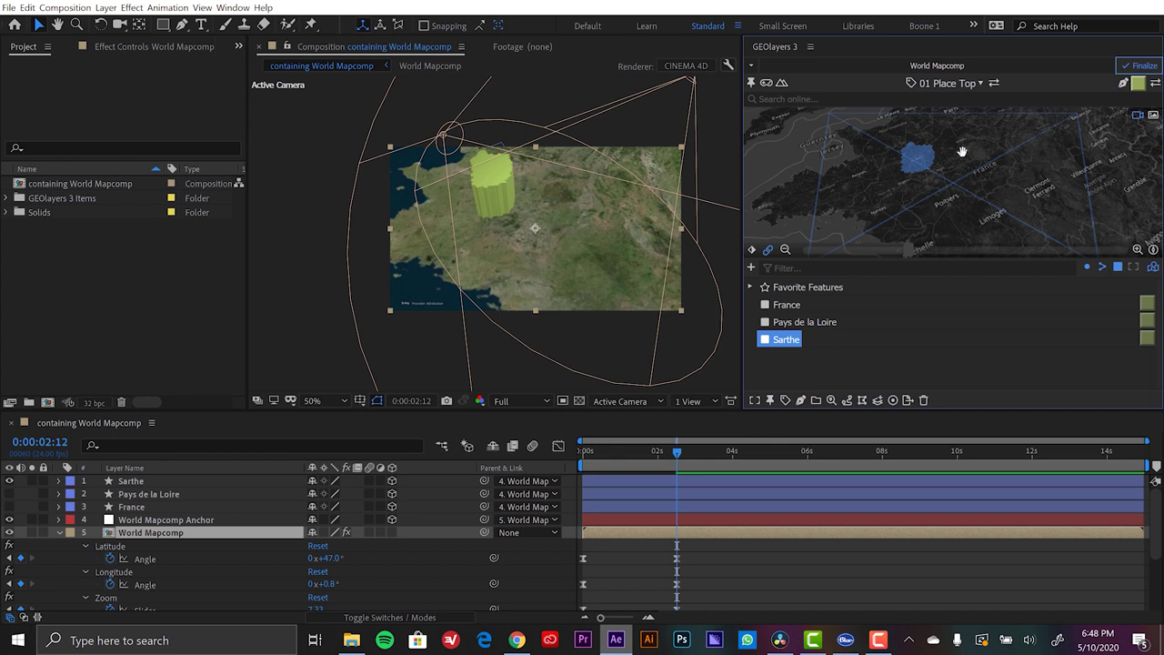
pyautogui.moveTo(961, 151); pyautogui.dragTo(975, 208)
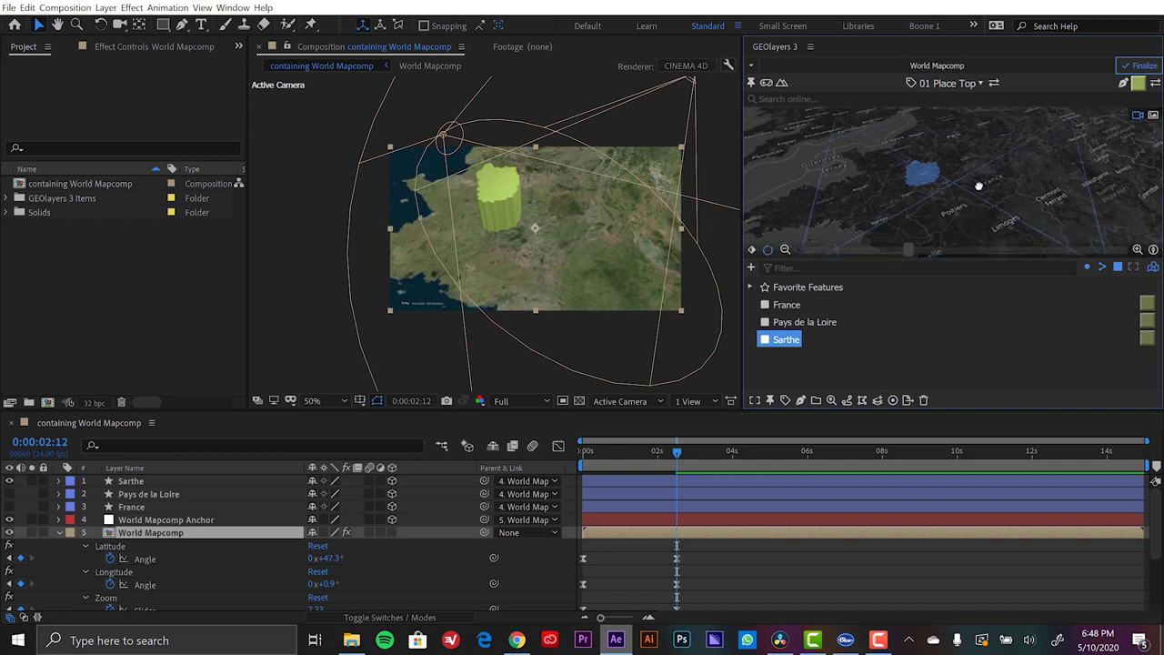
pyautogui.moveTo(962, 146); pyautogui.dragTo(981, 148)
pyautogui.moveTo(653, 452)
pyautogui.mouseDown()
pyautogui.moveTo(604, 454)
pyautogui.moveTo(654, 453)
pyautogui.mouseUp()
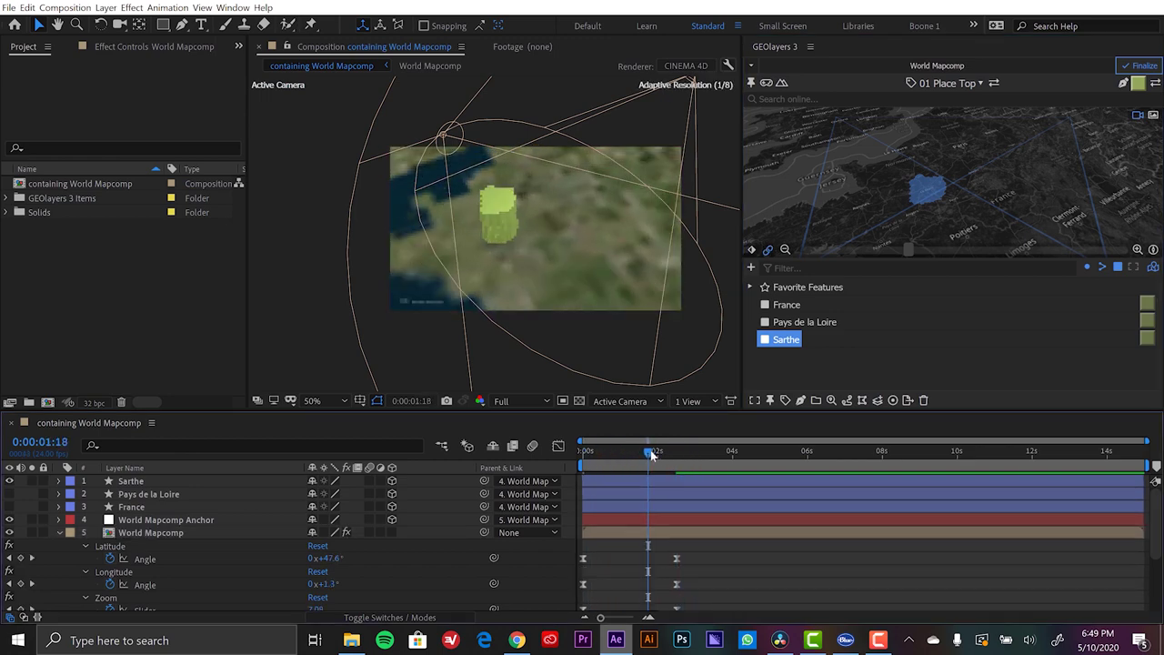
# - Select the Sarthe layer and show only its Anchor Point property
pyautogui.click(127, 481)
pyautogui.doubleClick(127, 482)
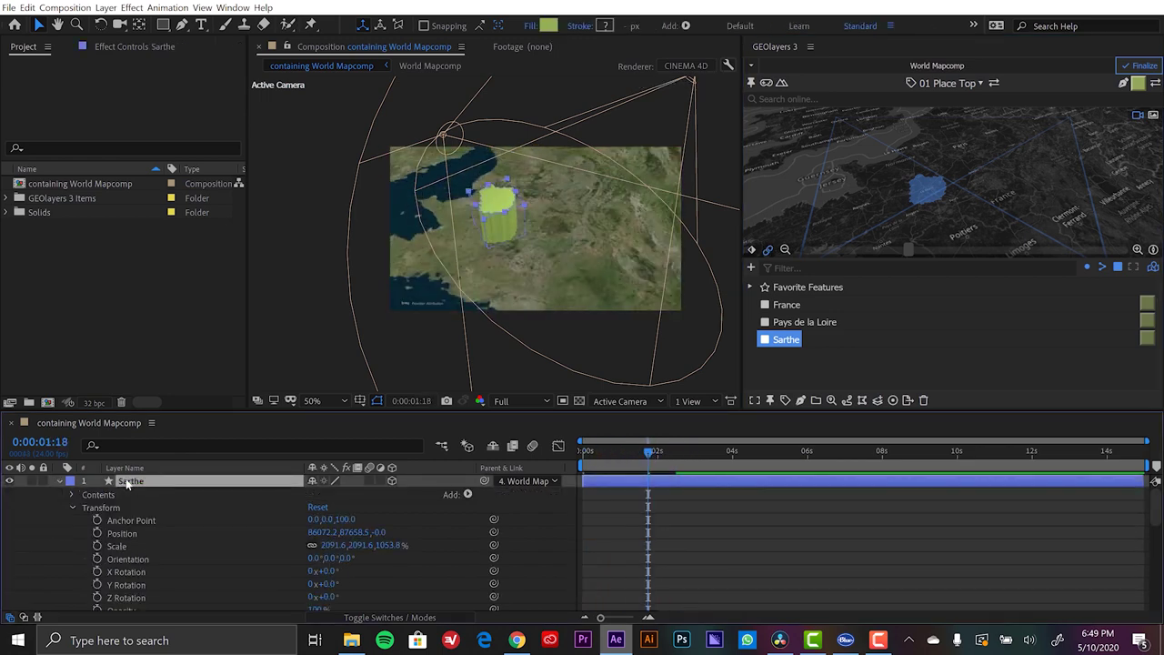
pyautogui.click(59, 480)
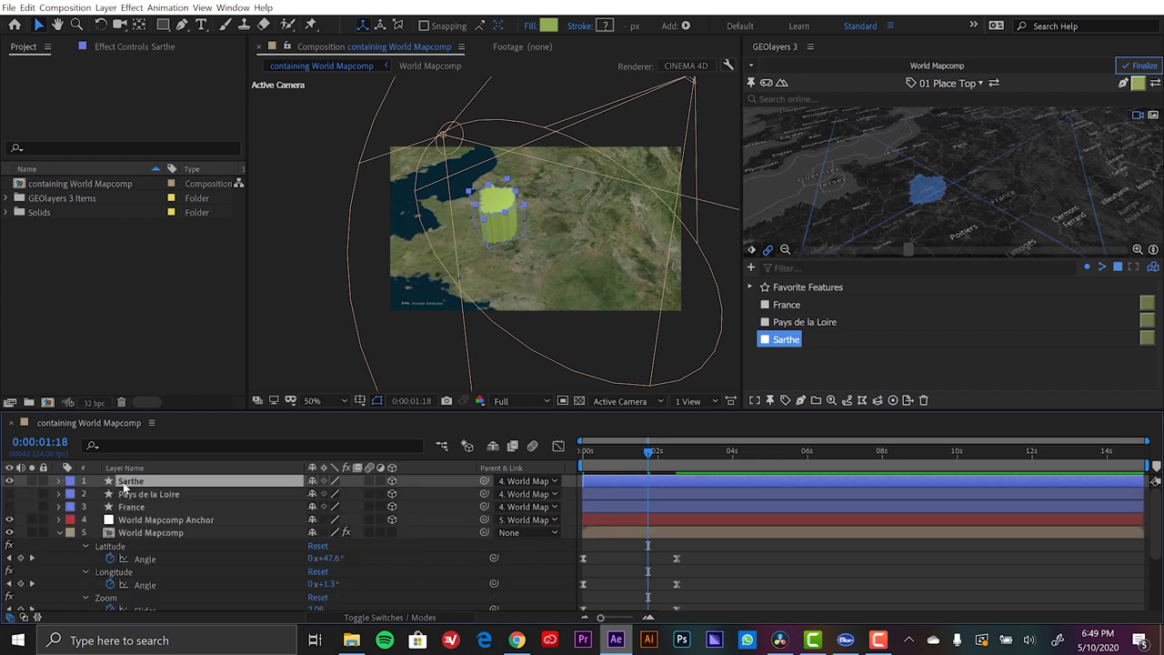
pyautogui.press('a')
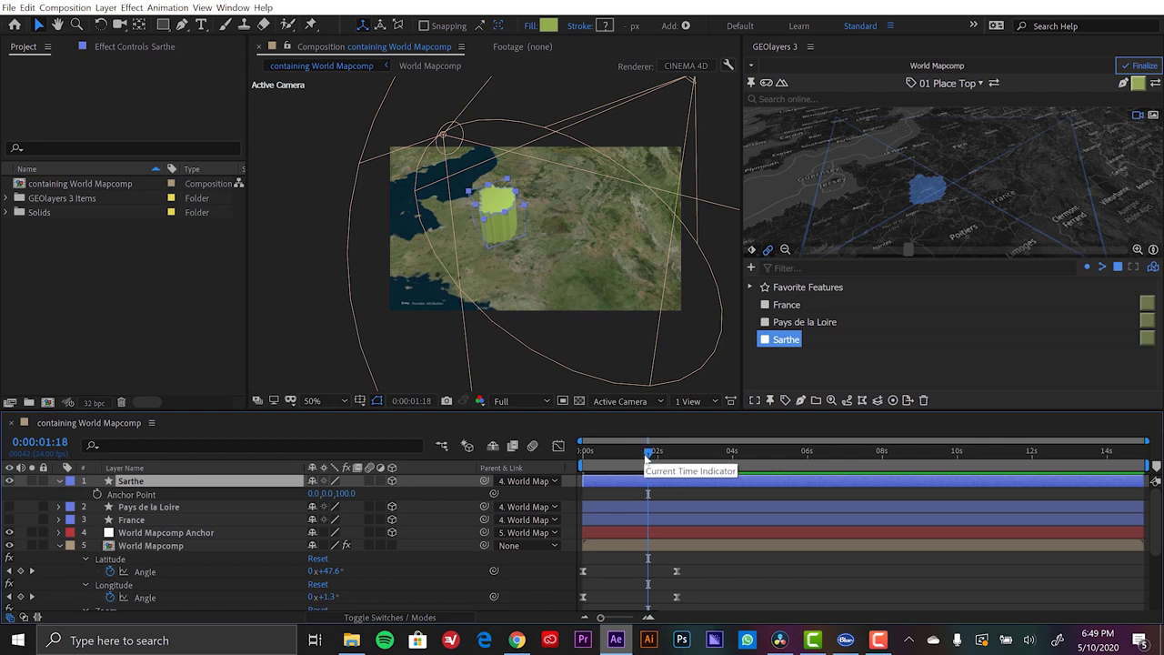
pyautogui.moveTo(642, 454)
pyautogui.mouseDown()
pyautogui.moveTo(676, 453)
pyautogui.moveTo(645, 454)
pyautogui.mouseUp()
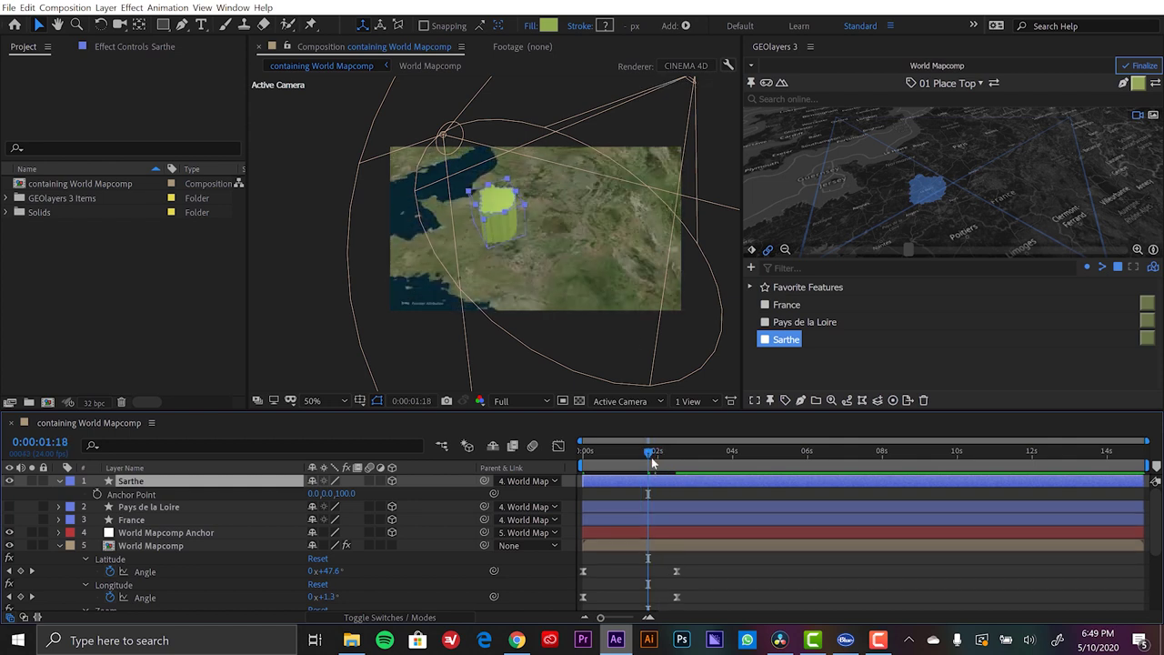
# - Keyframe Sarthe's Anchor Point, with a Z value of 0 where the rise begins
pyautogui.click(98, 494)
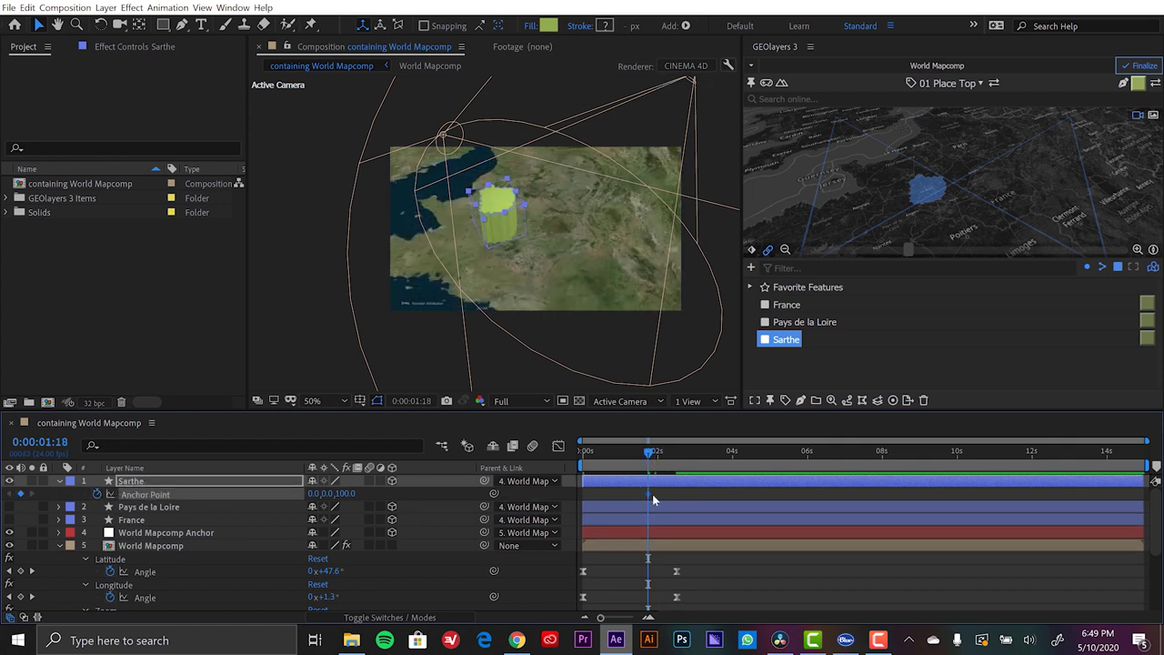
pyautogui.click(346, 494)
pyautogui.write('0')
pyautogui.press('Return')
pyautogui.click(735, 599)
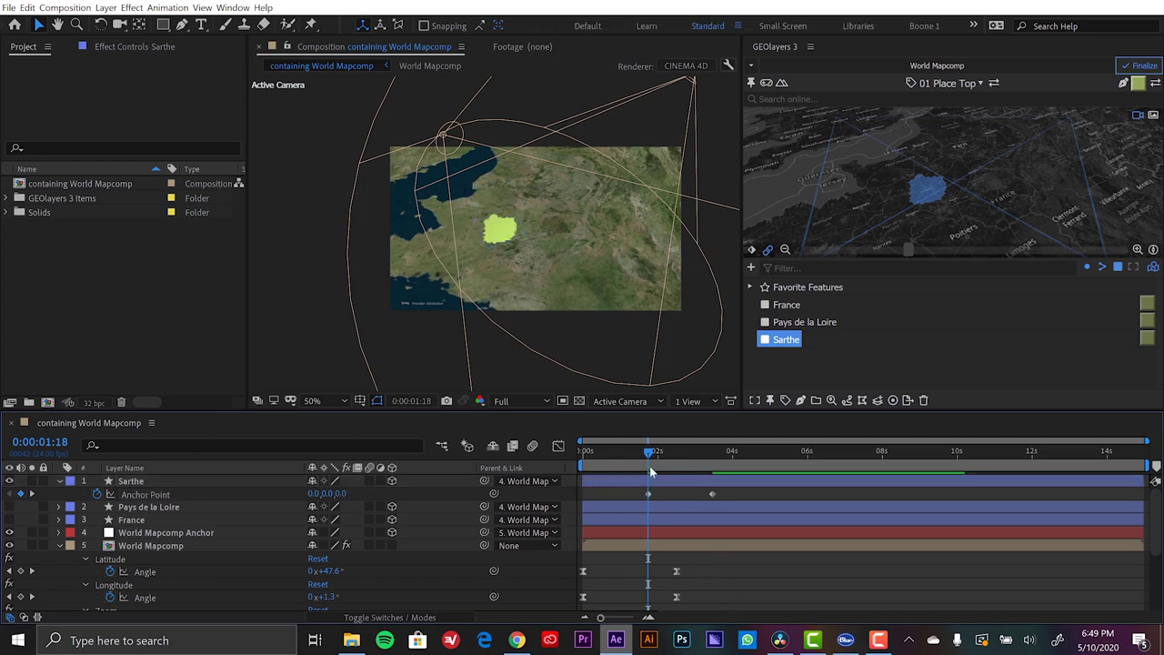
pyautogui.moveTo(649, 455); pyautogui.dragTo(542, 439)
# - Apply Easy Ease to both Sarthe anchor point keyframes
pyautogui.click(711, 494)
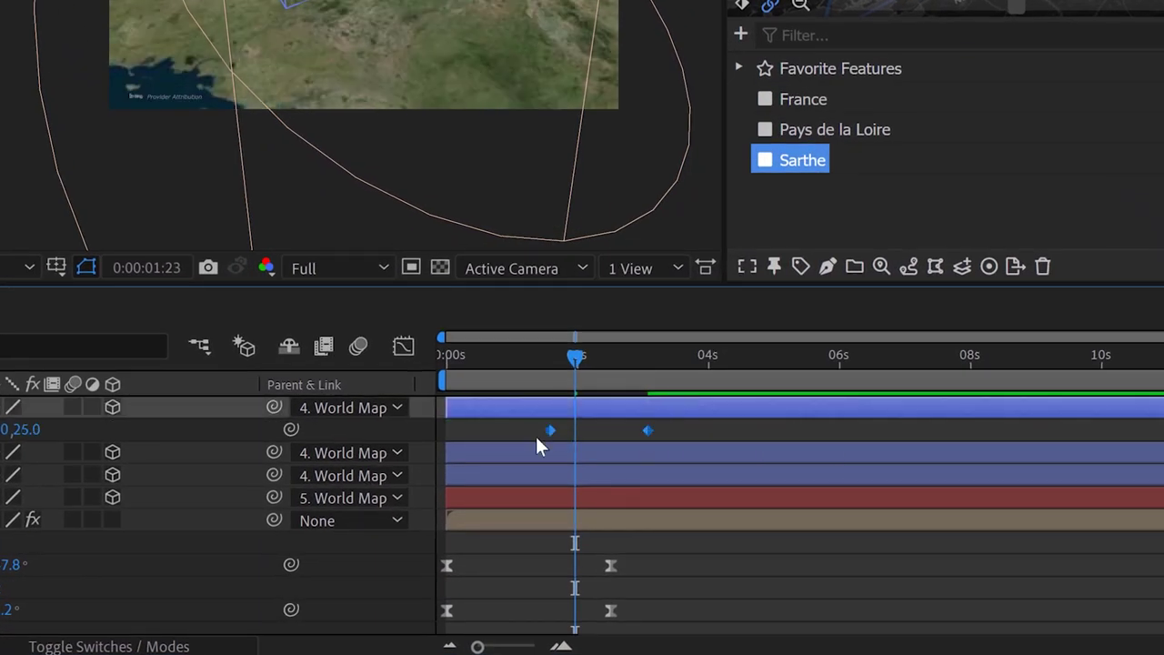
pyautogui.rightClick(647, 431)
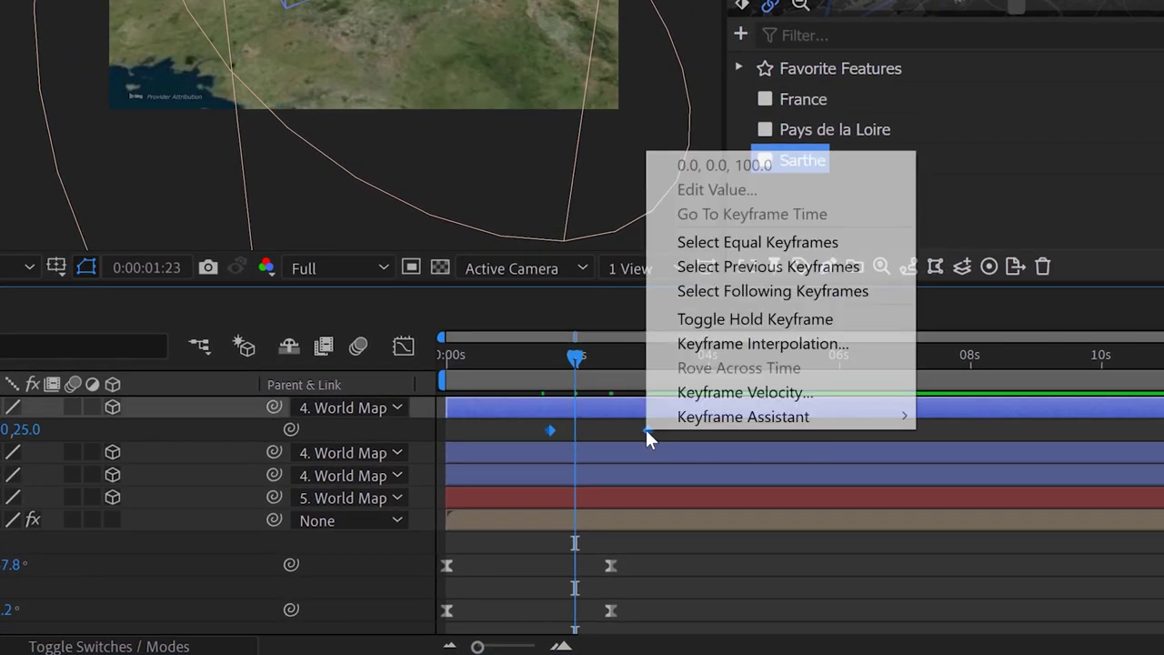
pyautogui.moveTo(704, 420)
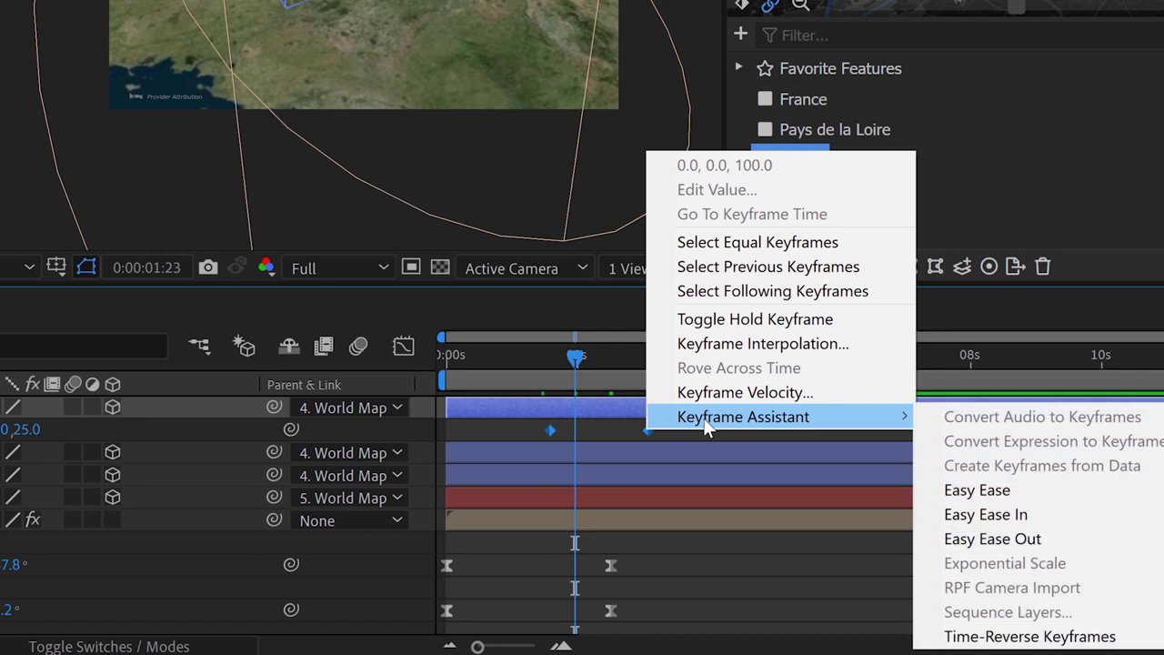
pyautogui.click(989, 492)
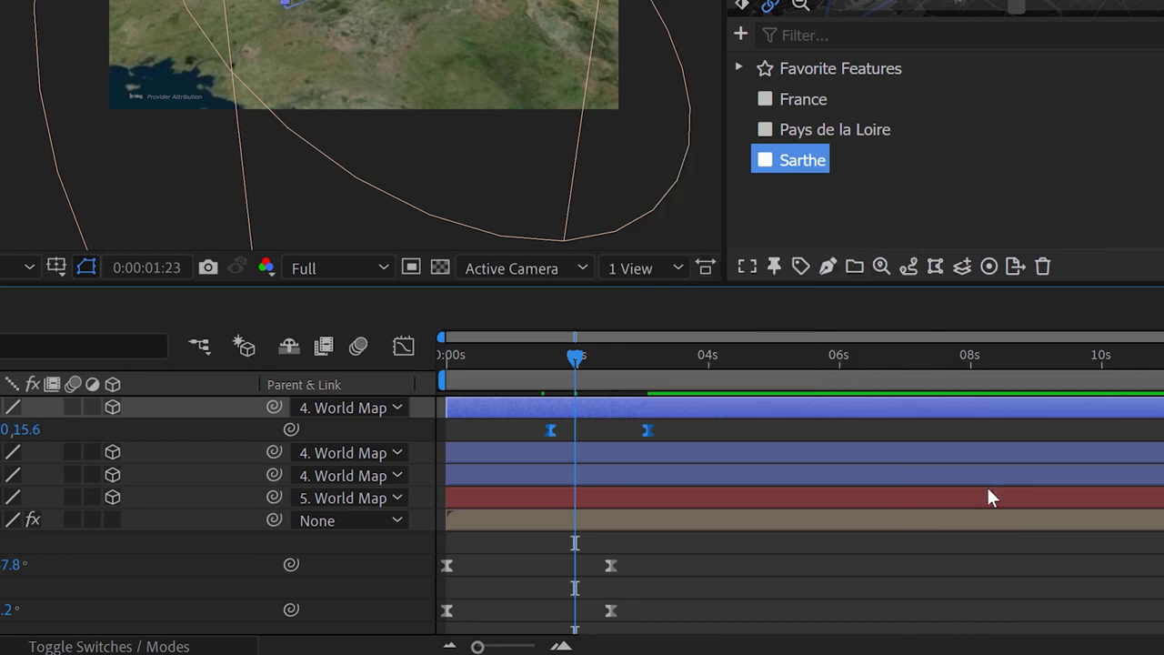
# - Lengthen the ease influence in the Graph Editor so the extrusion starts fast, then preview it
pyautogui.click(403, 346)
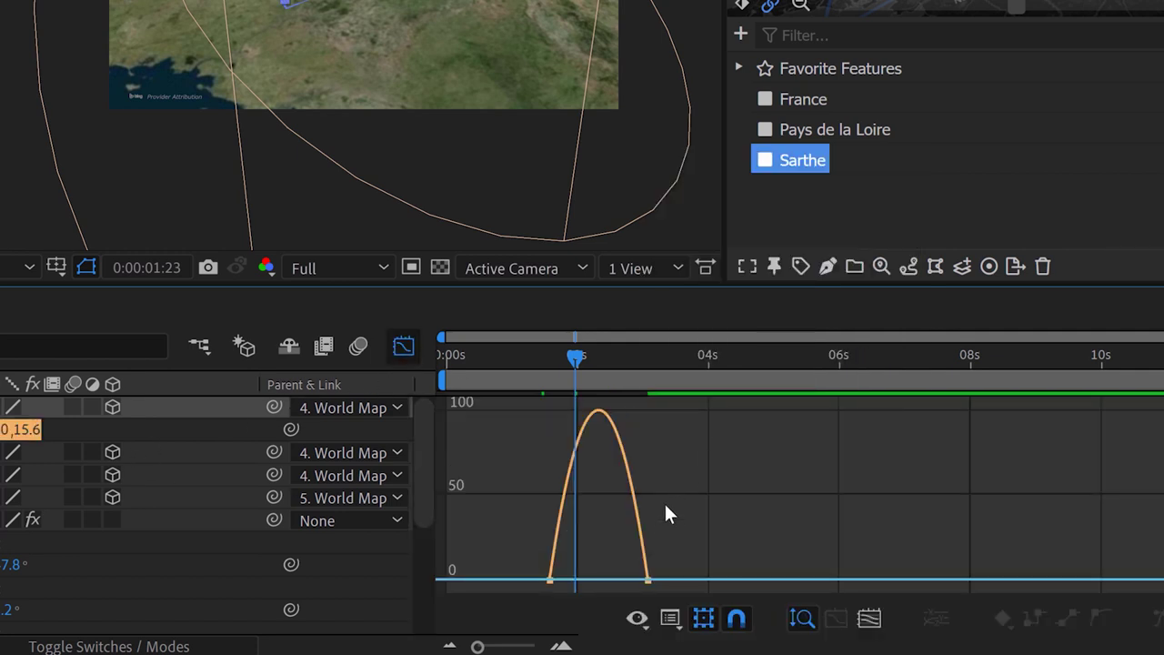
pyautogui.click(636, 512)
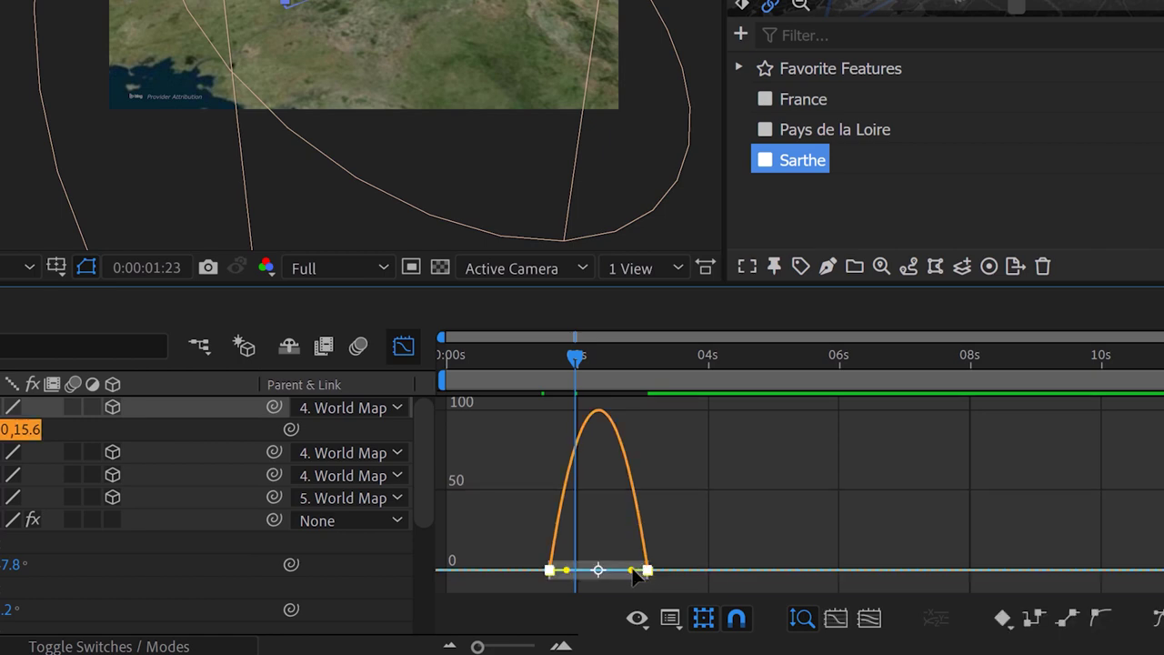
pyautogui.moveTo(631, 570); pyautogui.dragTo(599, 570)
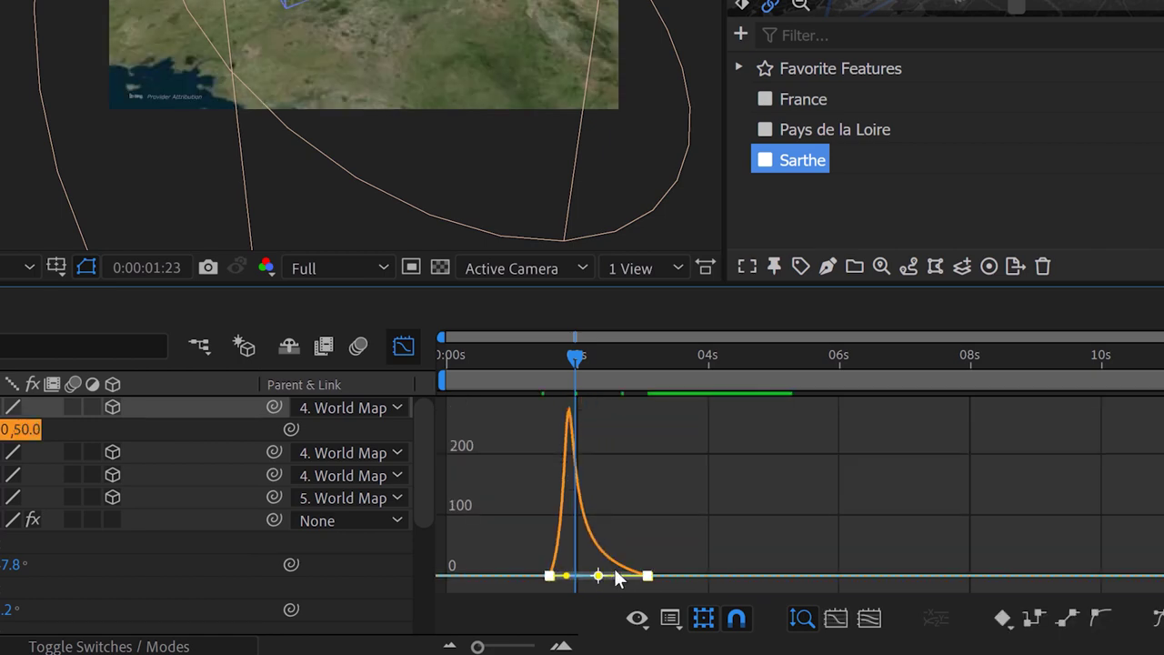
pyautogui.click(402, 346)
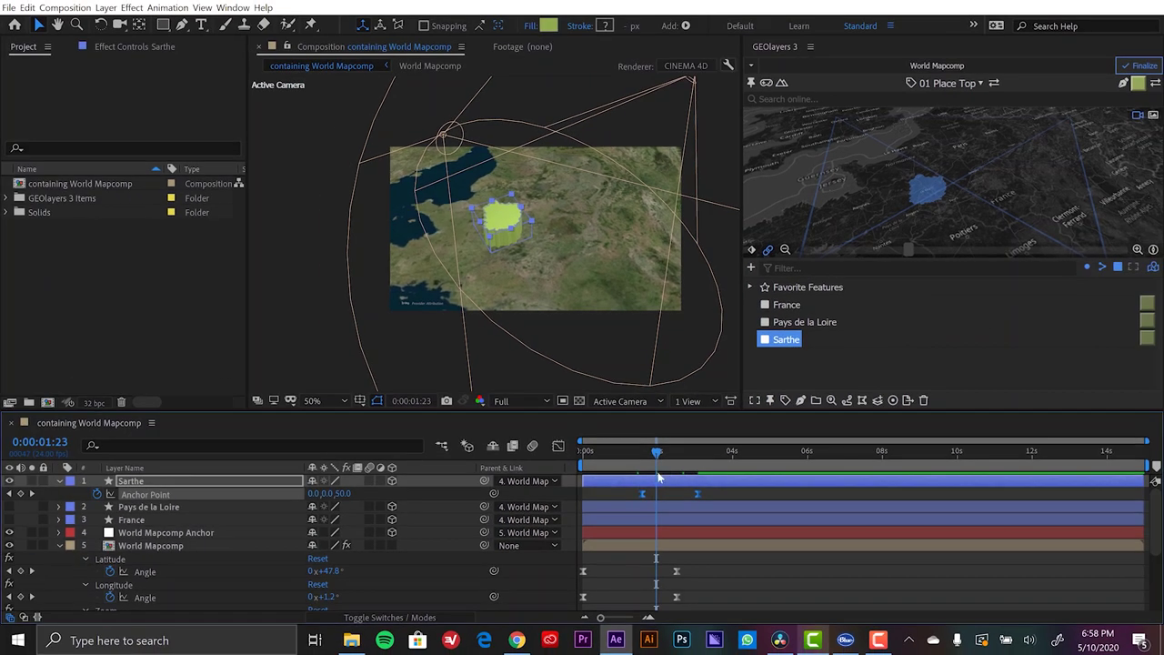
pyautogui.click(798, 516)
pyautogui.click(648, 450)
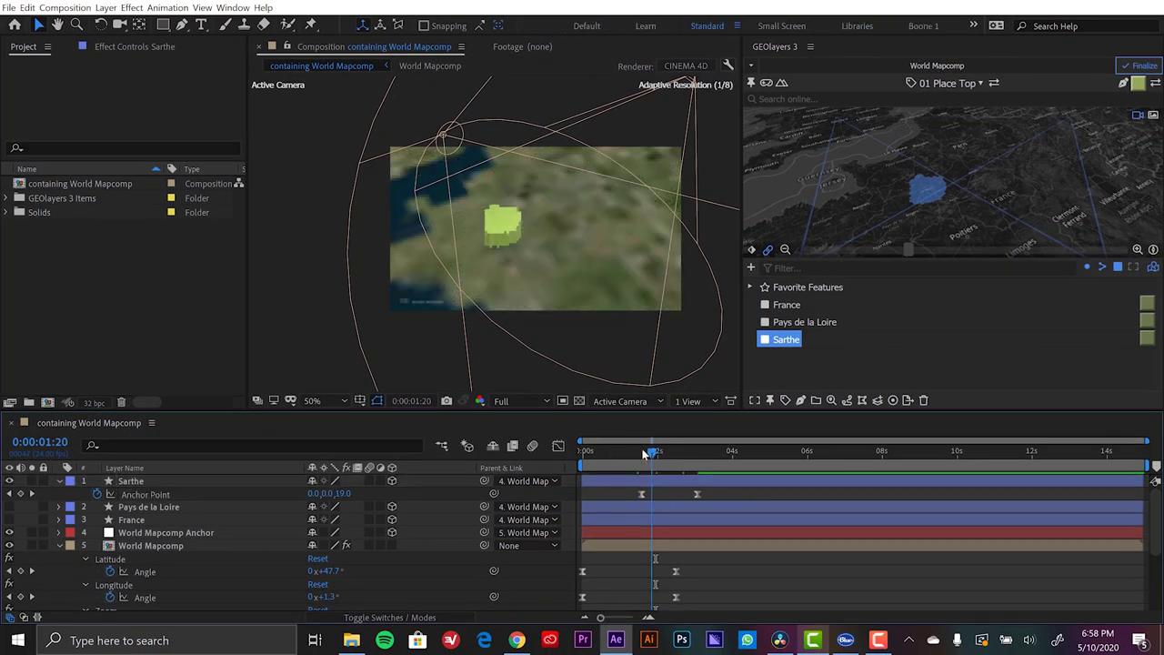
pyautogui.moveTo(648, 455); pyautogui.dragTo(674, 462)
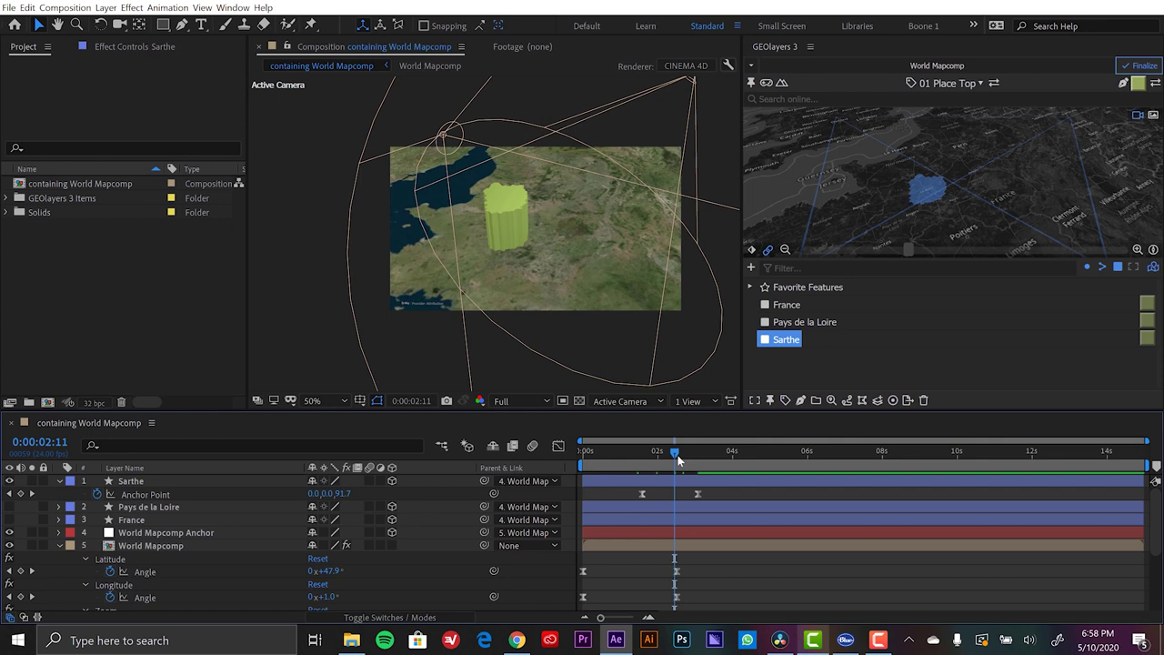
# - Keyframe Sarthe's Opacity from 0% to 100% at the start of its extrusion
pyautogui.click(182, 480)
pyautogui.hotkey('shift', 't')
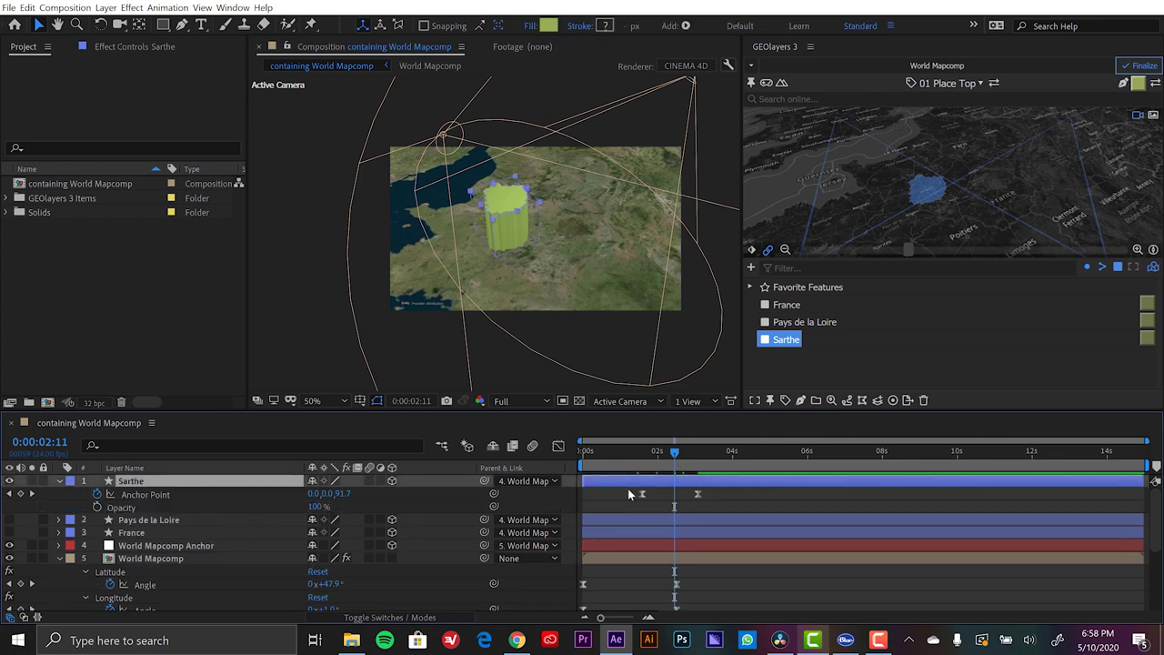
pyautogui.moveTo(670, 457); pyautogui.dragTo(642, 452)
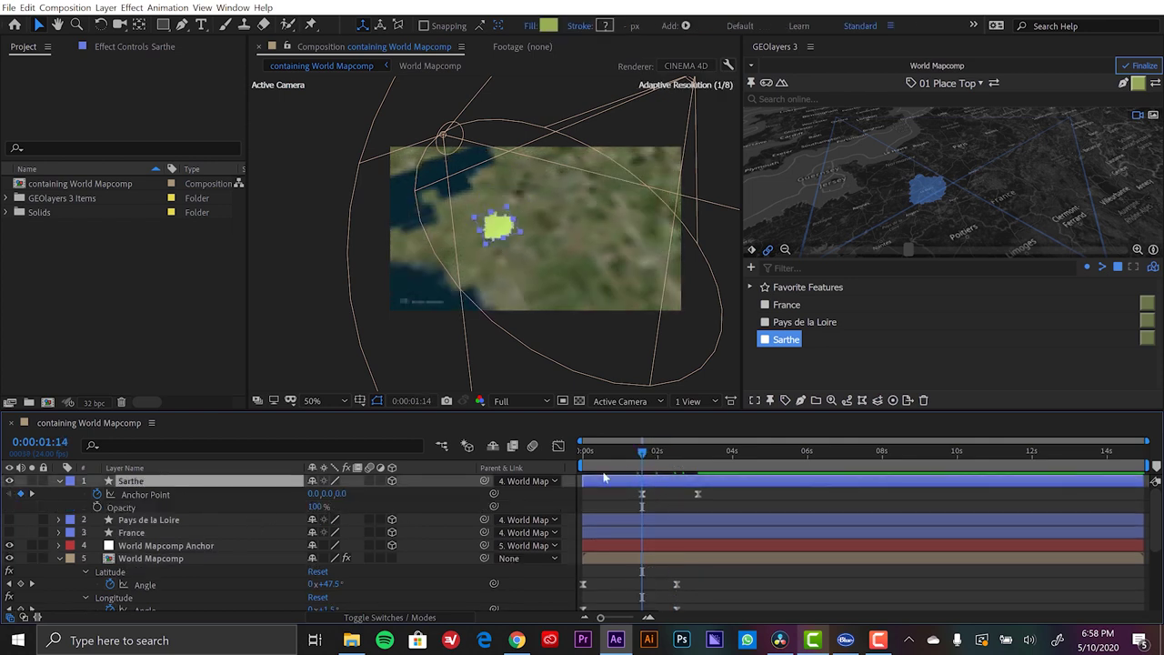
pyautogui.click(97, 507)
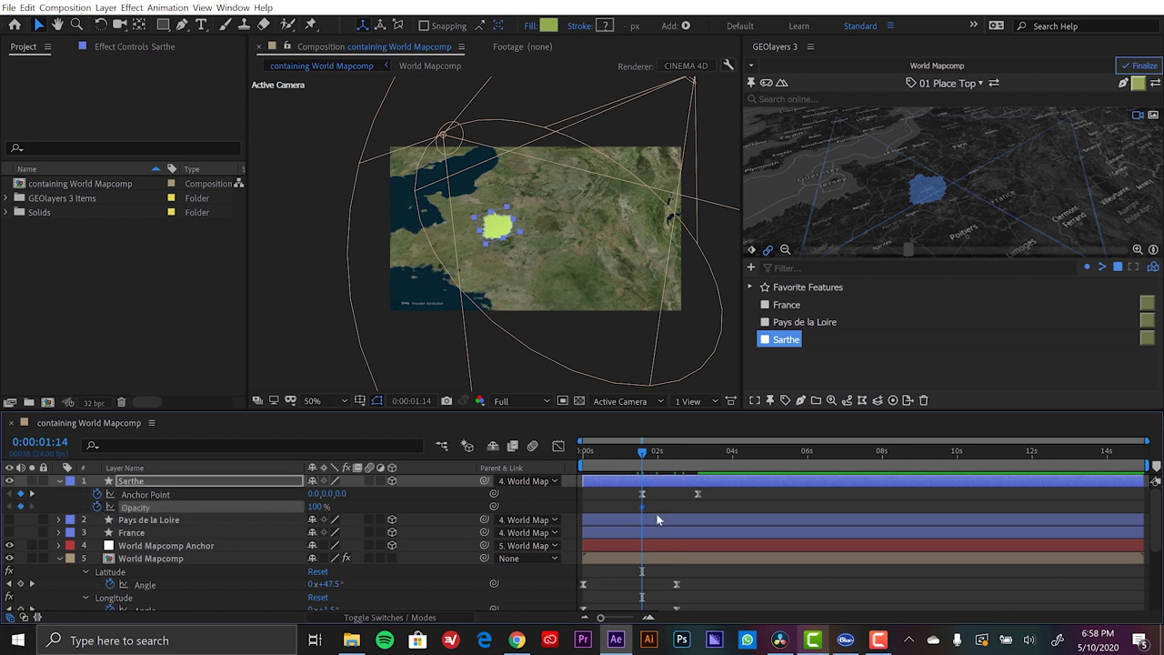
pyautogui.moveTo(656, 505); pyautogui.dragTo(668, 509)
pyautogui.moveTo(318, 508); pyautogui.dragTo(264, 507)
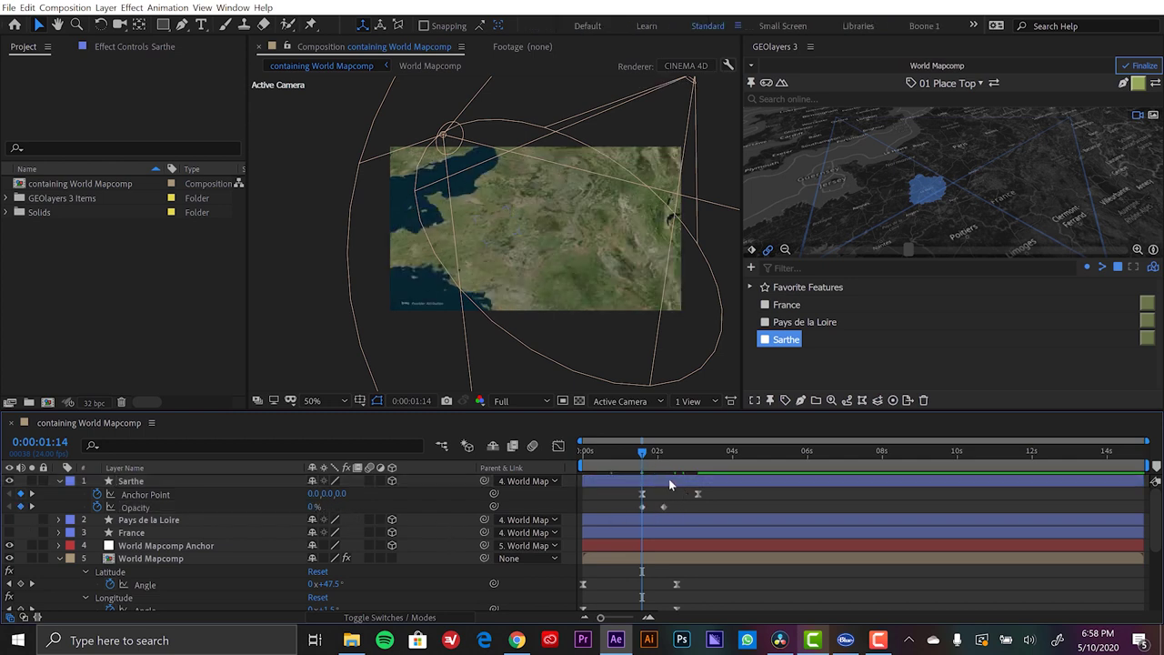
pyautogui.click(651, 452)
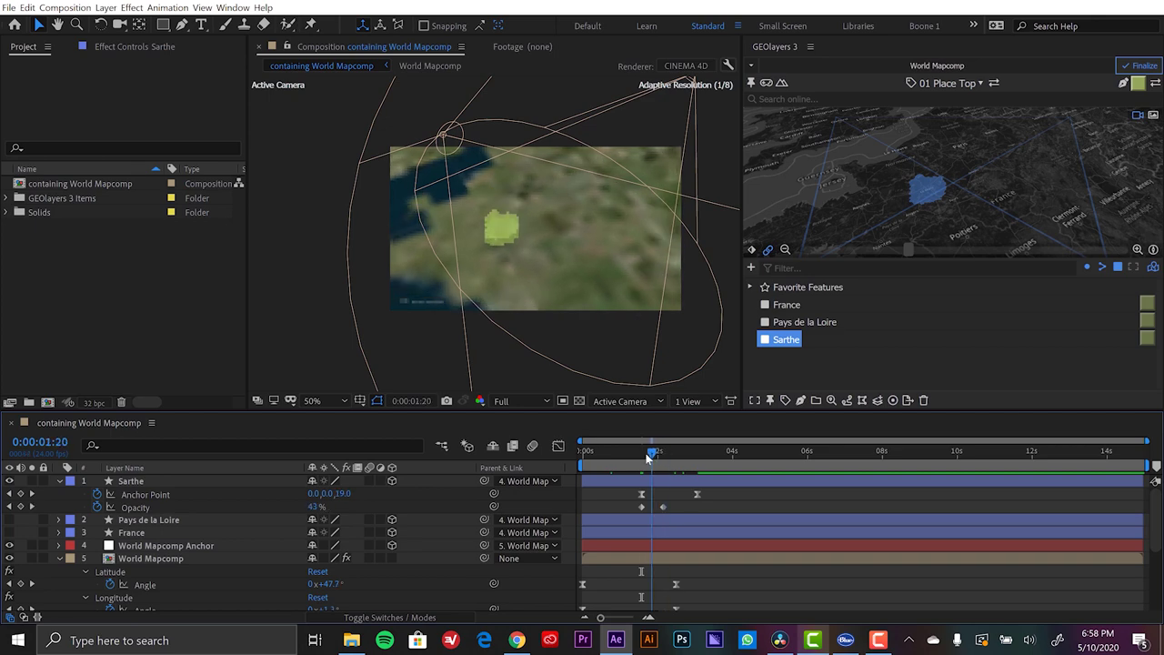
pyautogui.moveTo(648, 458)
pyautogui.mouseDown()
pyautogui.moveTo(691, 455)
pyautogui.moveTo(642, 469)
pyautogui.mouseUp()
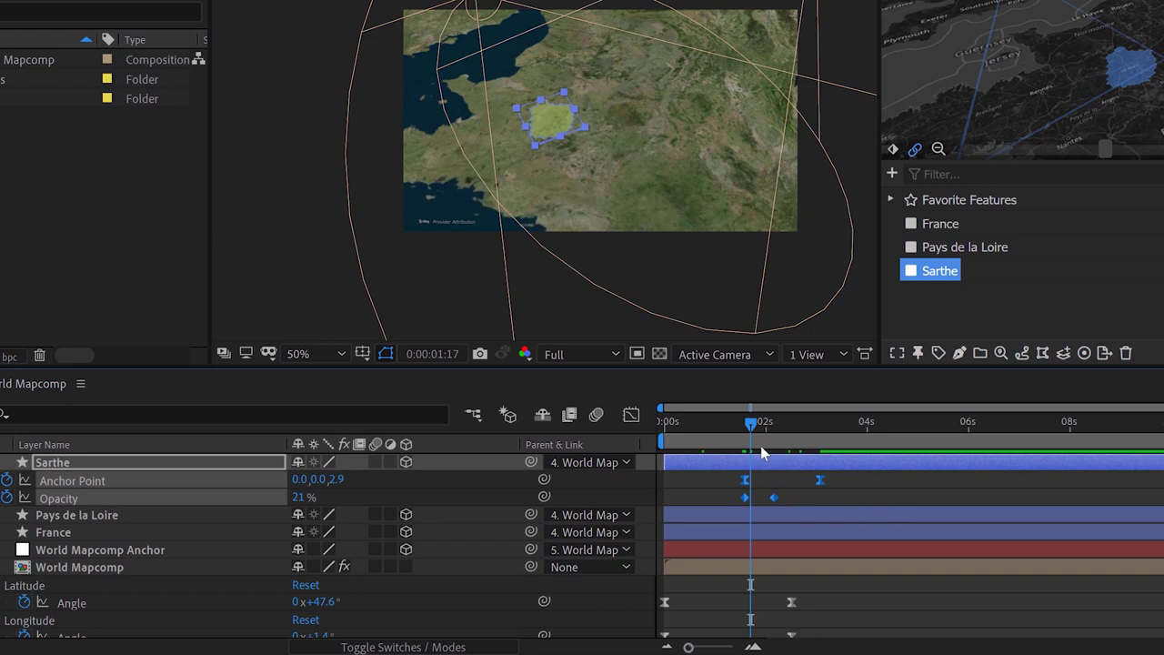
# - Paste Sarthe's rise-and-fade keyframes onto Pays de la Loire at 3:06
pyautogui.moveTo(761, 438); pyautogui.dragTo(829, 425)
pyautogui.click(109, 516)
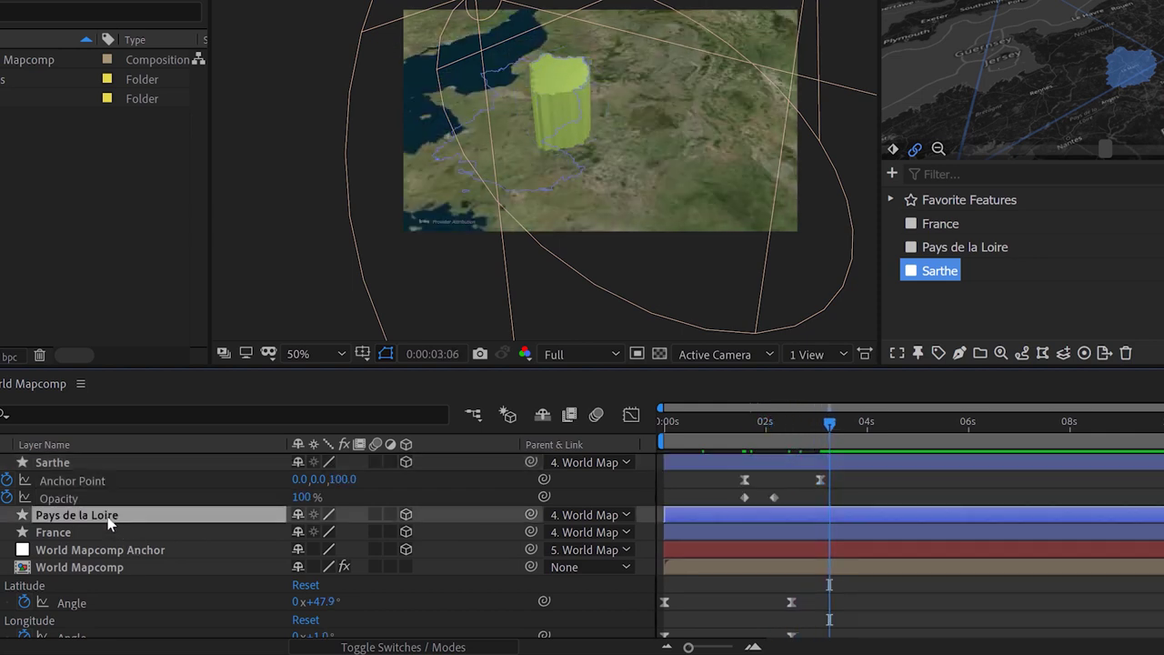
pyautogui.press('Return')
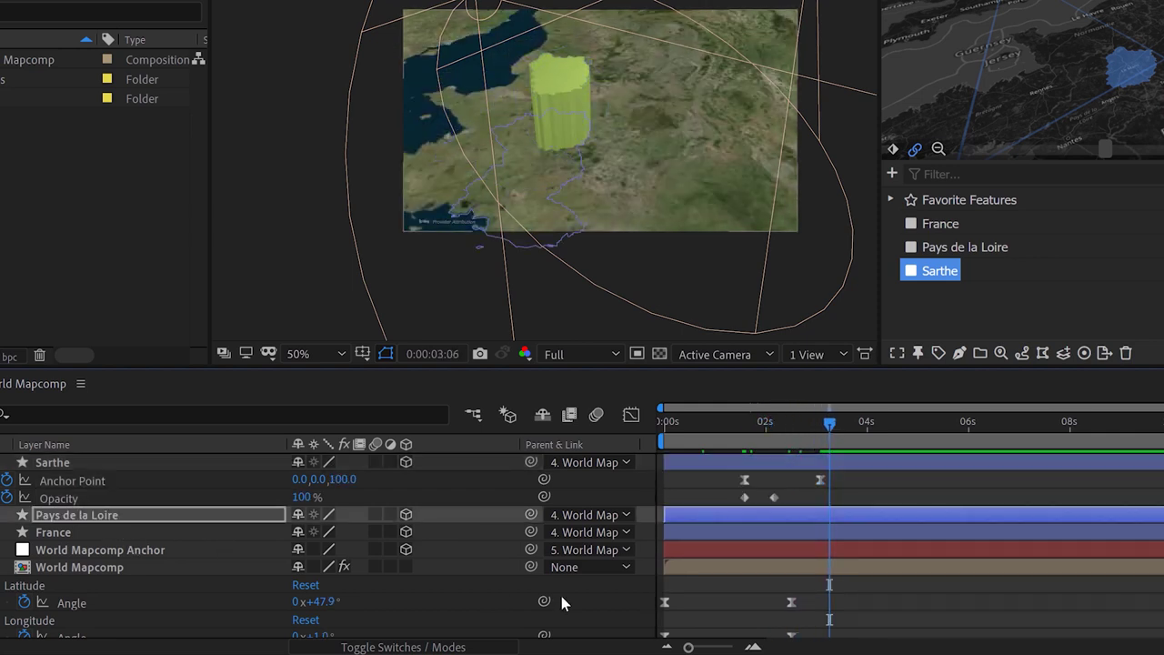
pyautogui.click(47, 533)
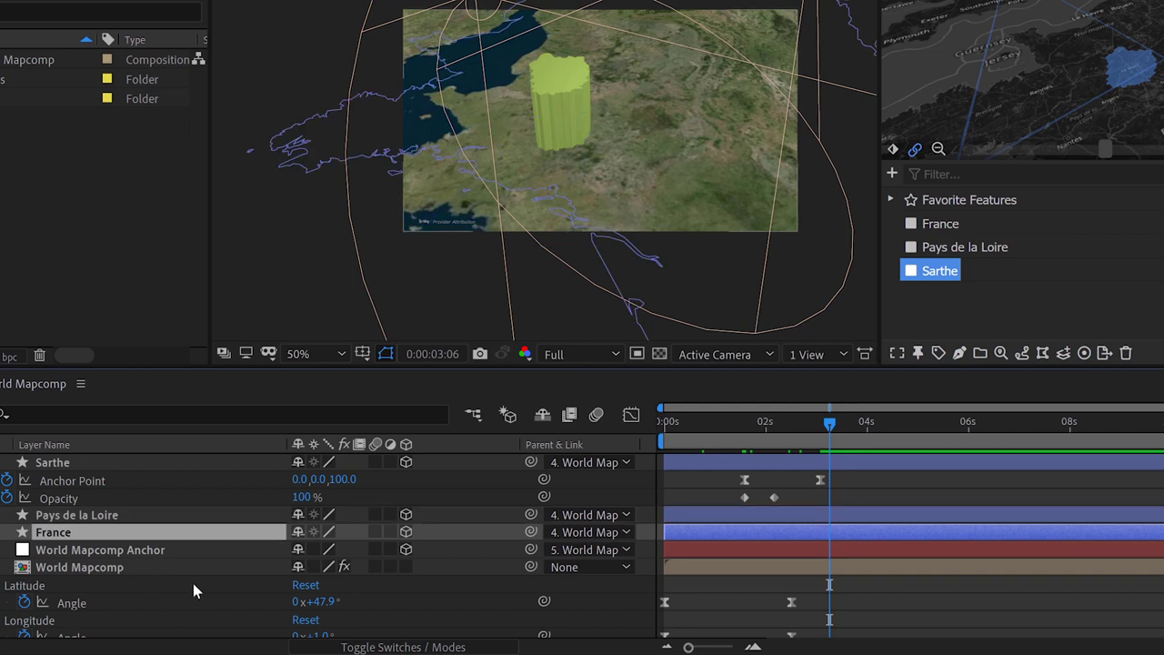
pyautogui.click(802, 516)
pyautogui.press('u')
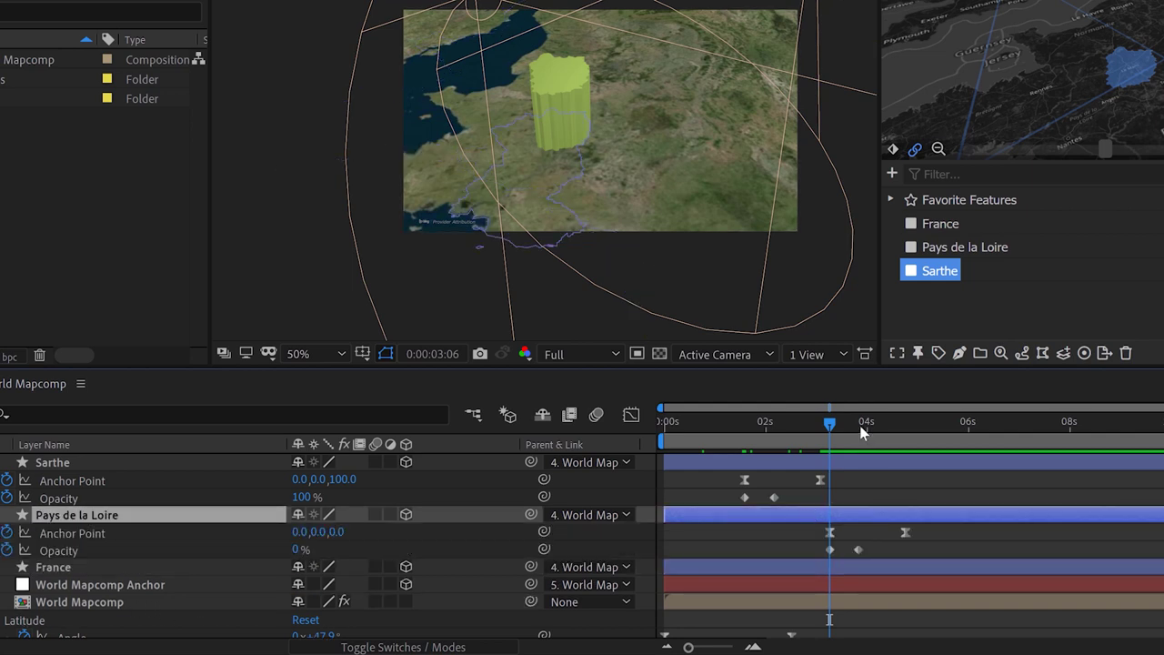
# - Paste the same rise-and-fade keyframes onto France at 0:00:04:20
pyautogui.moveTo(862, 433); pyautogui.dragTo(910, 427)
pyautogui.click(928, 568)
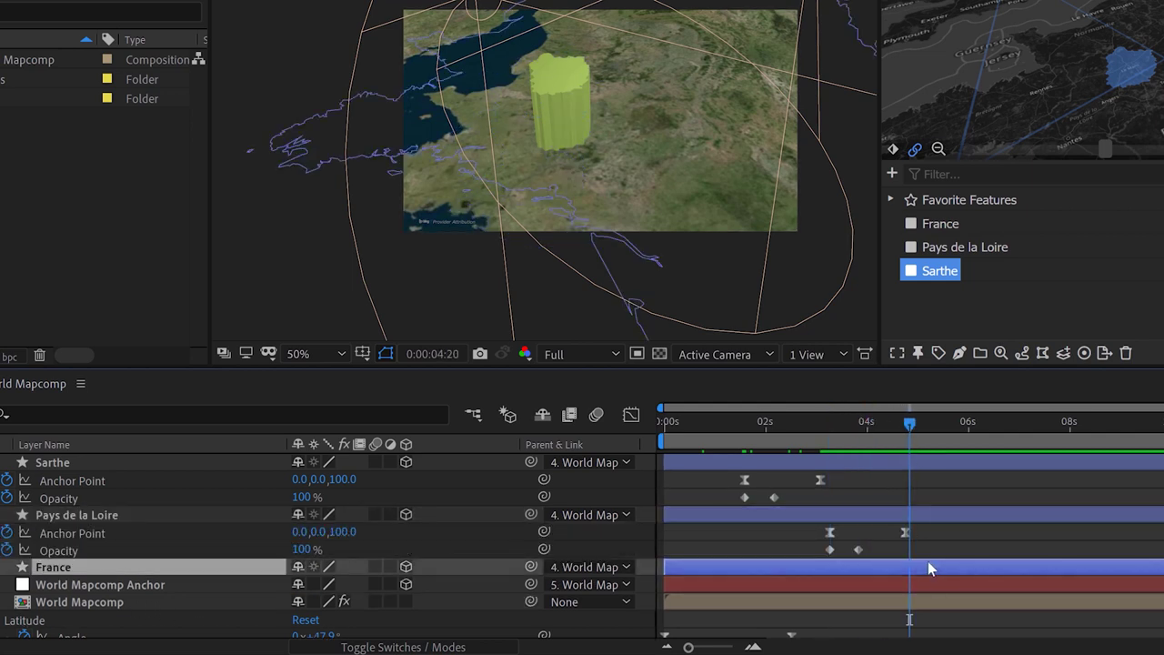
pyautogui.press('Return')
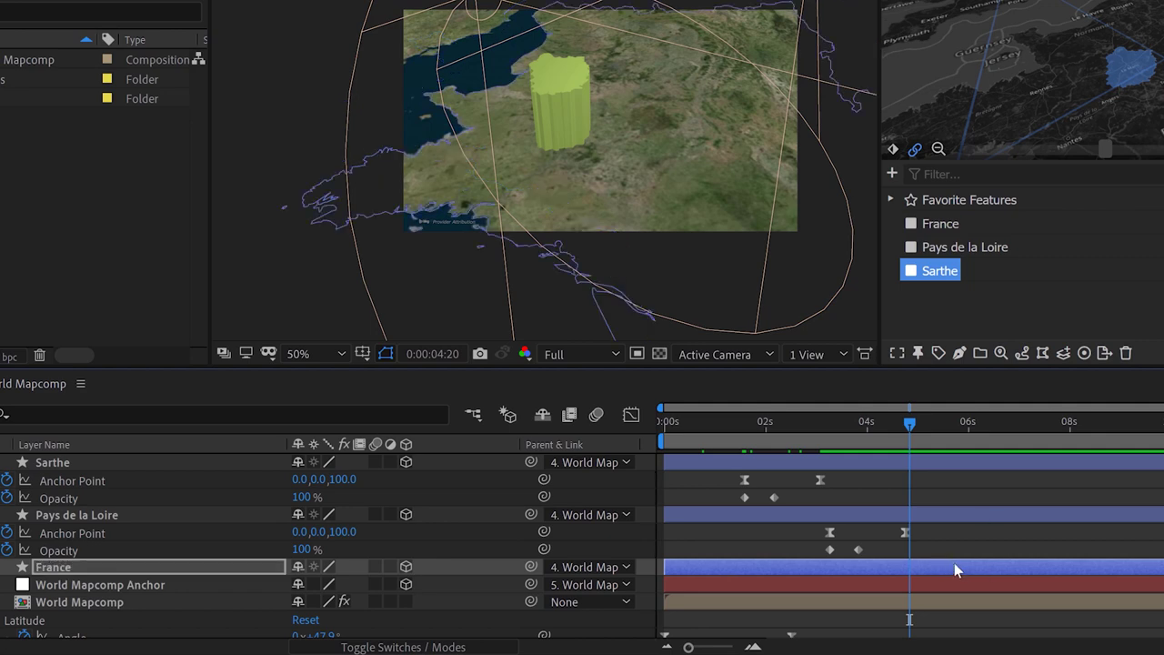
pyautogui.hotkey('ctrl', 'v')
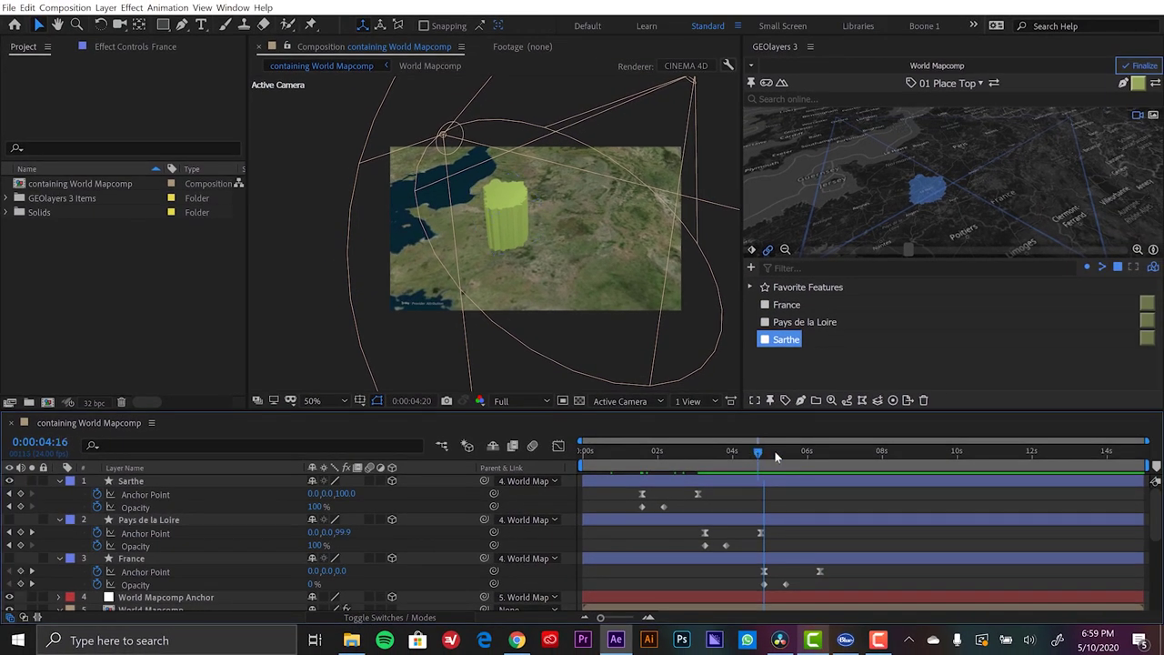
pyautogui.press('pageup')
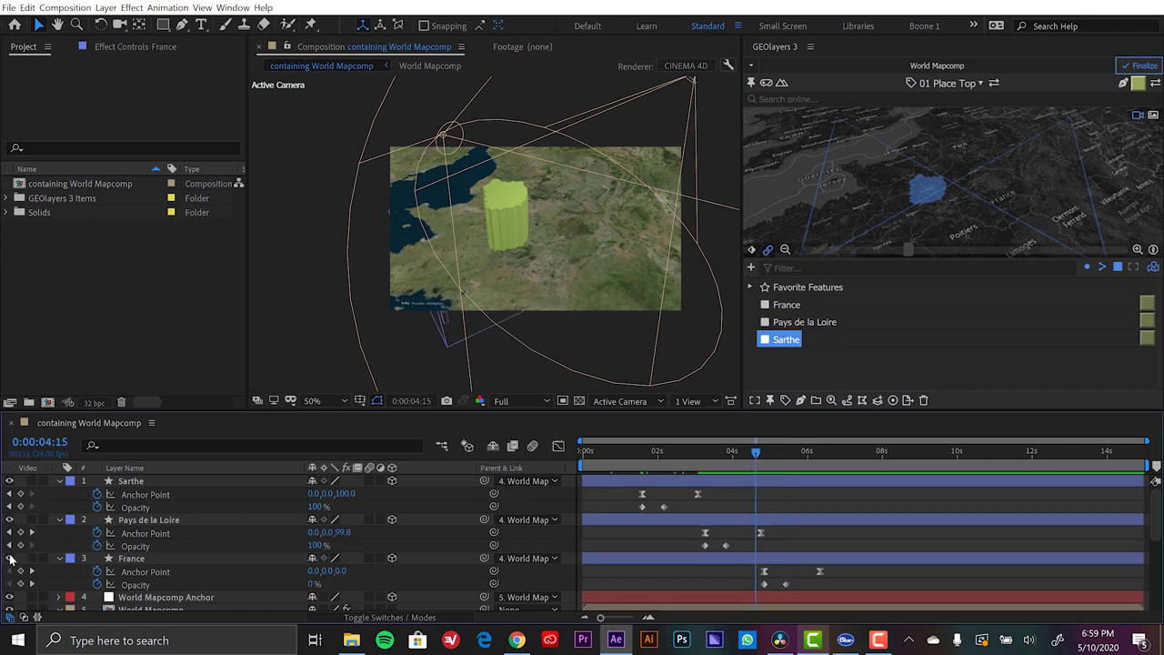
# - Shift the Pays de la Loire and France keyframes slightly later, then nudge France's keys
pyautogui.moveTo(733, 453); pyautogui.dragTo(634, 456)
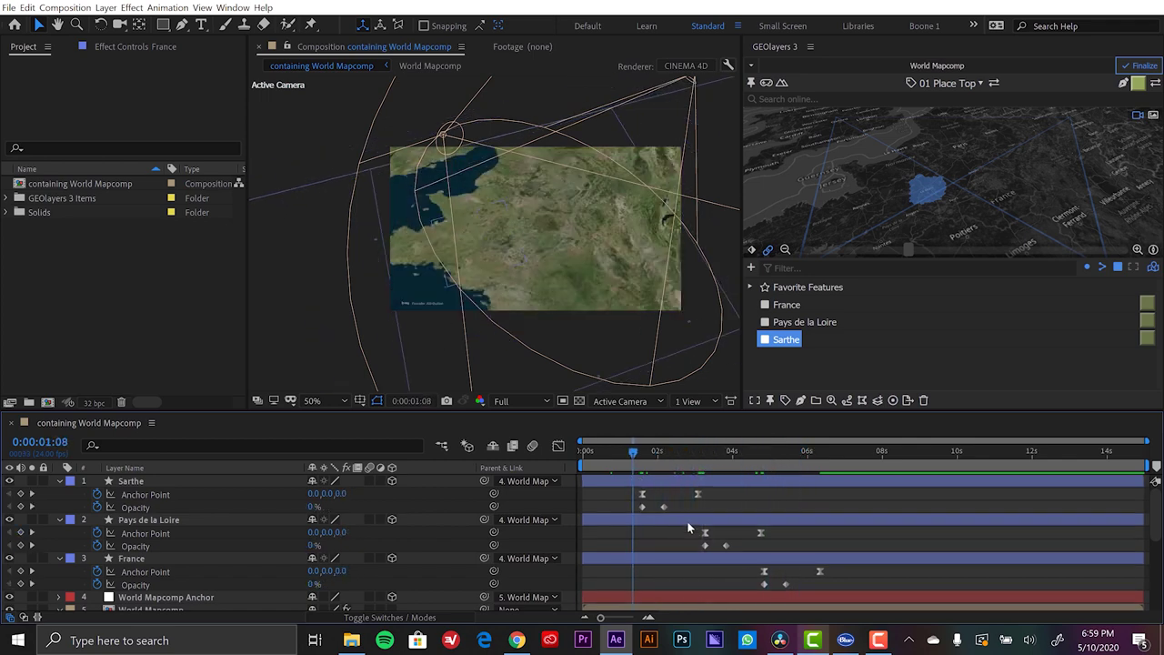
pyautogui.moveTo(687, 522); pyautogui.dragTo(828, 590)
pyautogui.moveTo(707, 534); pyautogui.dragTo(720, 533)
pyautogui.moveTo(764, 570)
pyautogui.mouseDown()
pyautogui.moveTo(837, 585)
pyautogui.moveTo(765, 573)
pyautogui.mouseUp()
pyautogui.press('space')
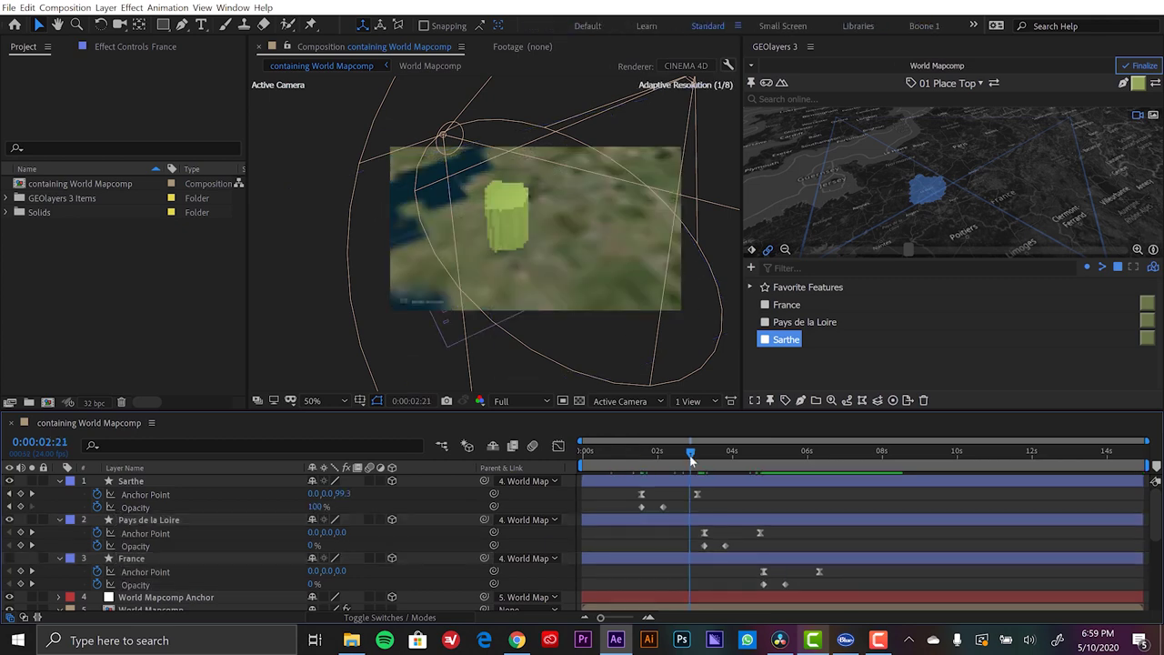
# - Review the map at 0:00:02:10 and set map camera keyframes at 0:00:03:00
pyautogui.scroll(-5, 701, 520)
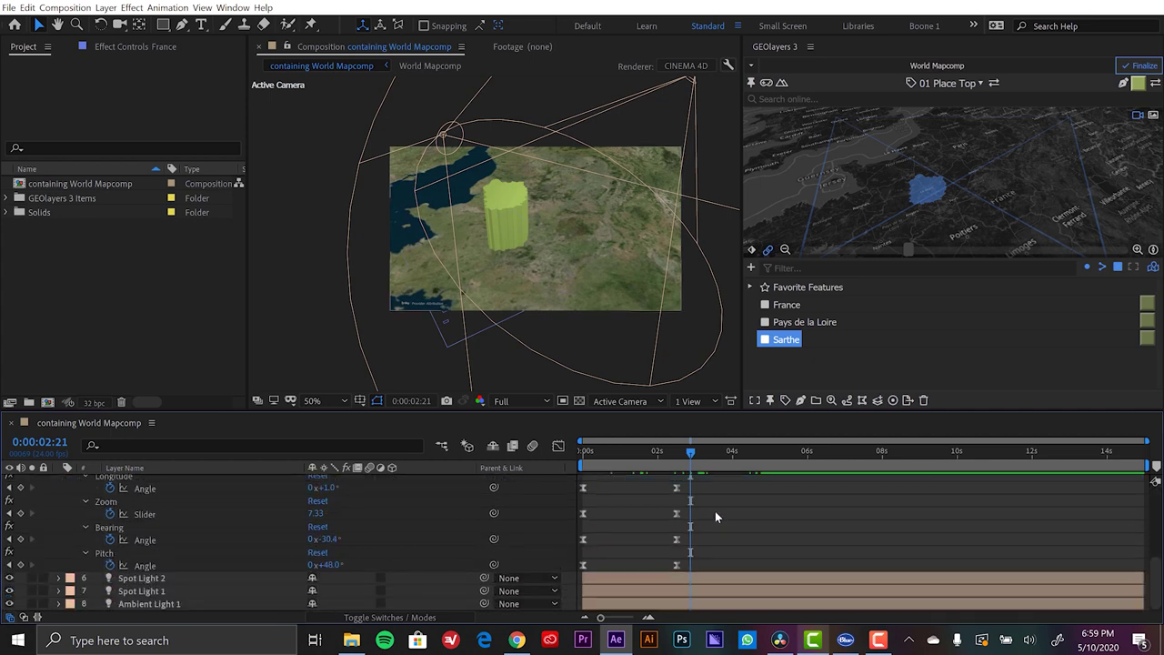
pyautogui.moveTo(690, 455)
pyautogui.mouseDown()
pyautogui.moveTo(684, 465)
pyautogui.moveTo(695, 462)
pyautogui.mouseUp()
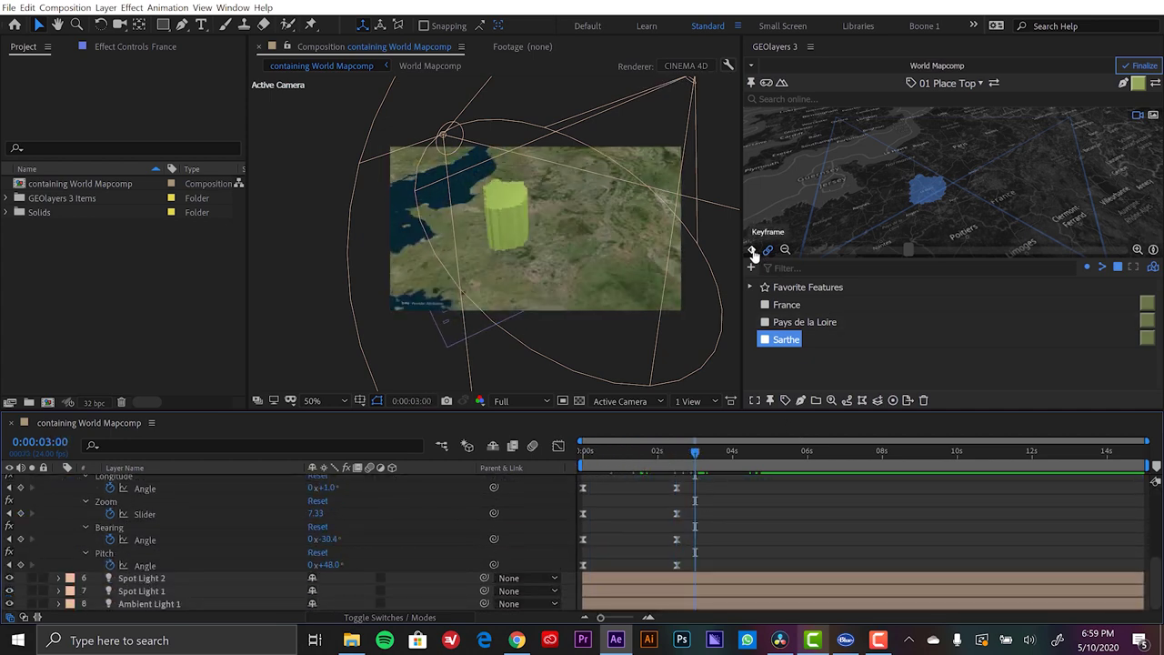
pyautogui.click(753, 252)
# - Reframe the map view at 0:00:05:03, then check the shot around 0:00:07:20
pyautogui.moveTo(697, 452); pyautogui.dragTo(774, 450)
pyautogui.moveTo(966, 202)
pyautogui.mouseDown()
pyautogui.moveTo(978, 216)
pyautogui.moveTo(963, 192)
pyautogui.mouseUp()
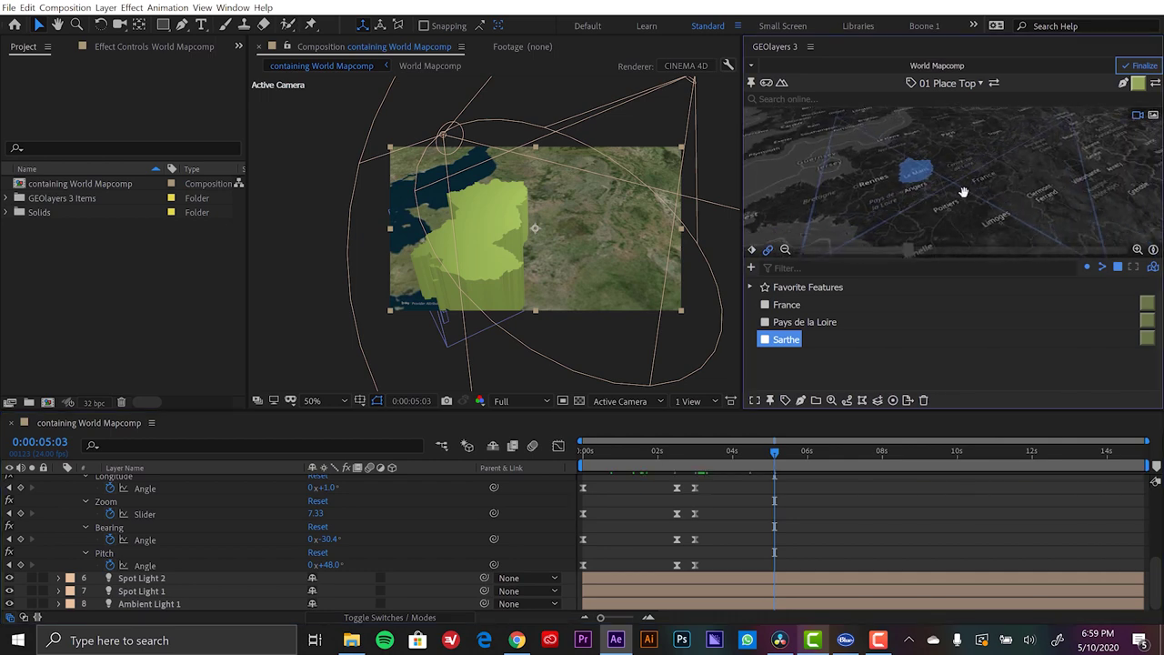
pyautogui.scroll(-2, 963, 196)
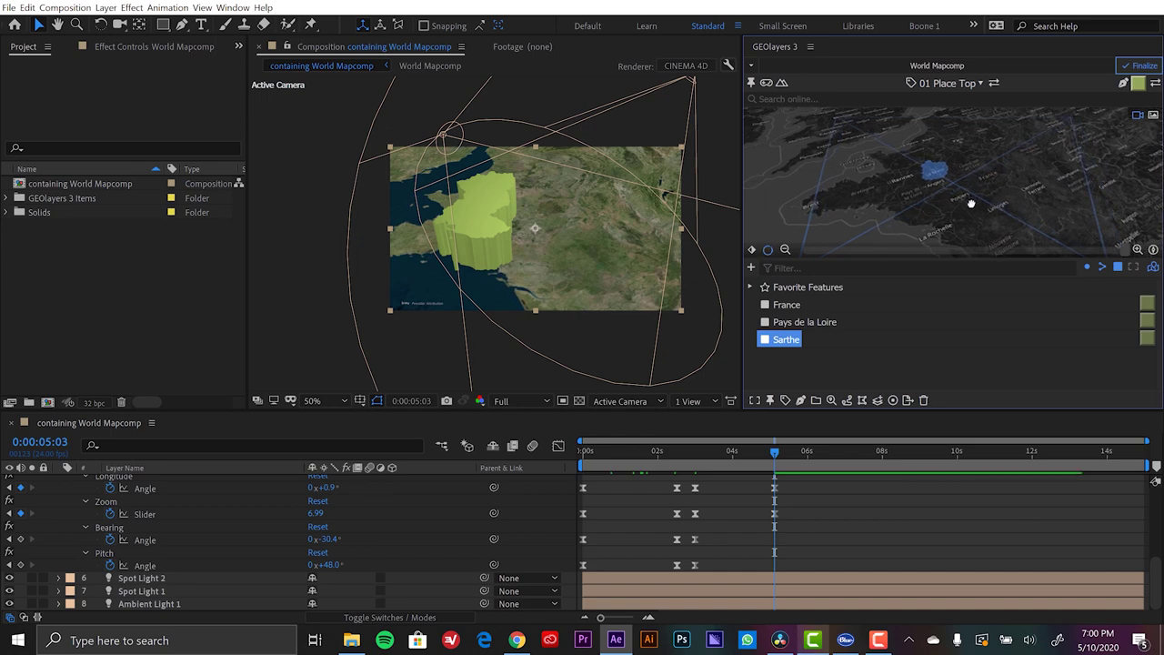
pyautogui.click(876, 450)
pyautogui.scroll(1, 839, 500)
pyautogui.scroll(-2, 842, 499)
pyautogui.scroll(10, 244, 520)
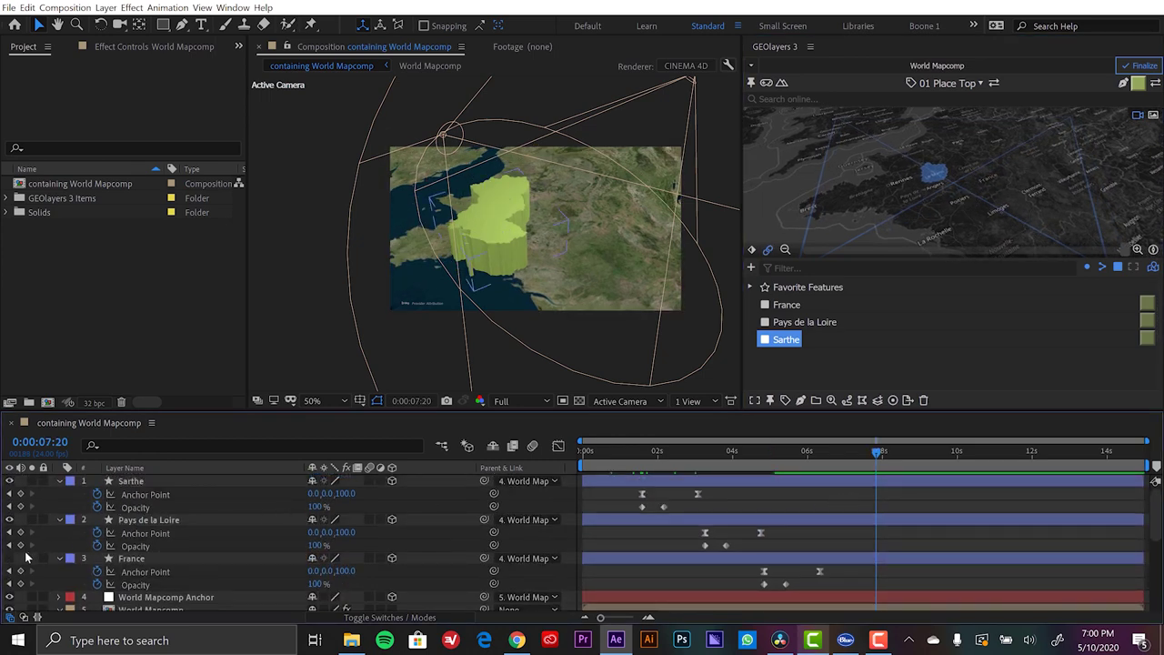
pyautogui.scroll(-3, 860, 531)
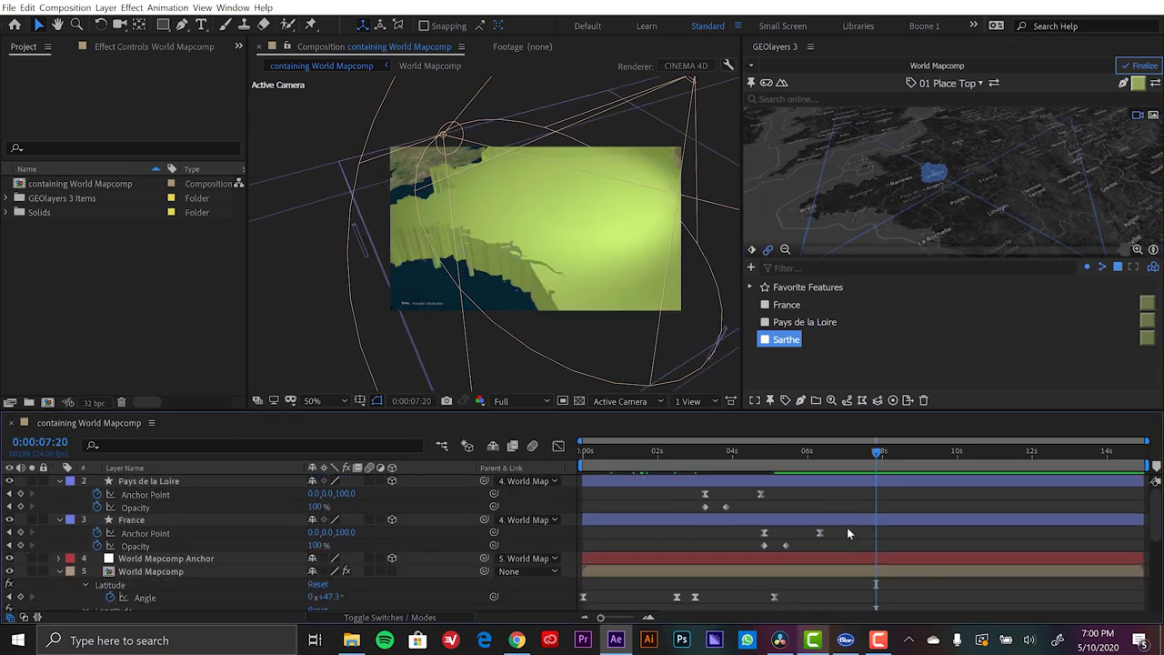
# - On World Mapcomp at 0:00:06:09, pull the map view back to frame all of France
pyautogui.click(781, 452)
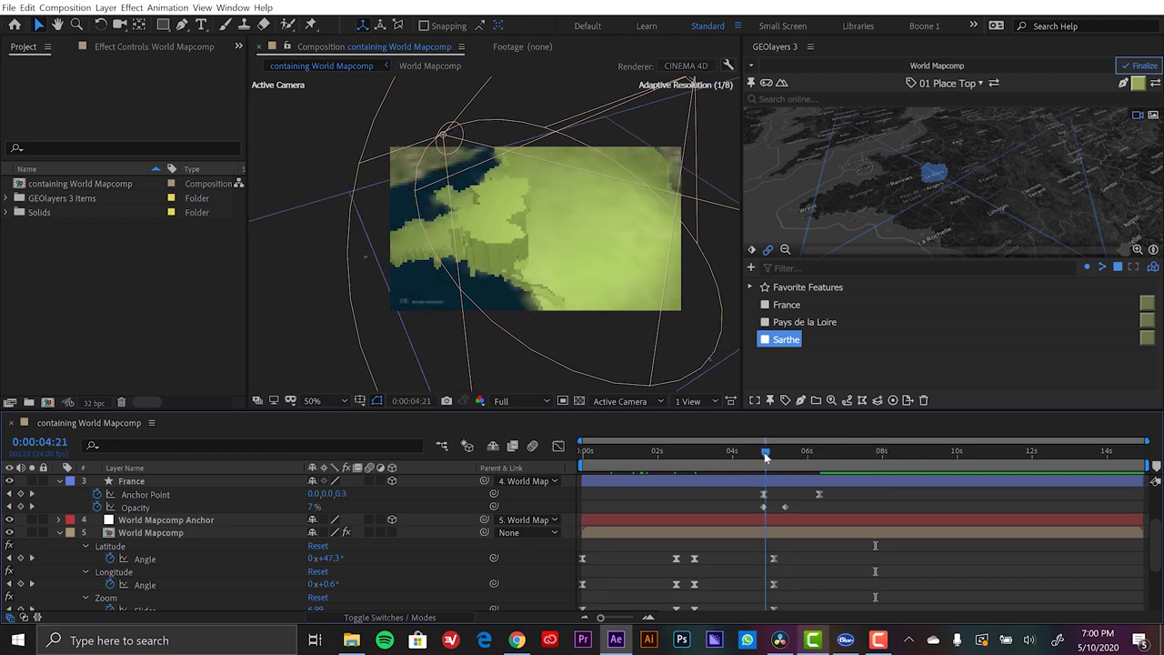
pyautogui.moveTo(786, 456); pyautogui.dragTo(765, 454)
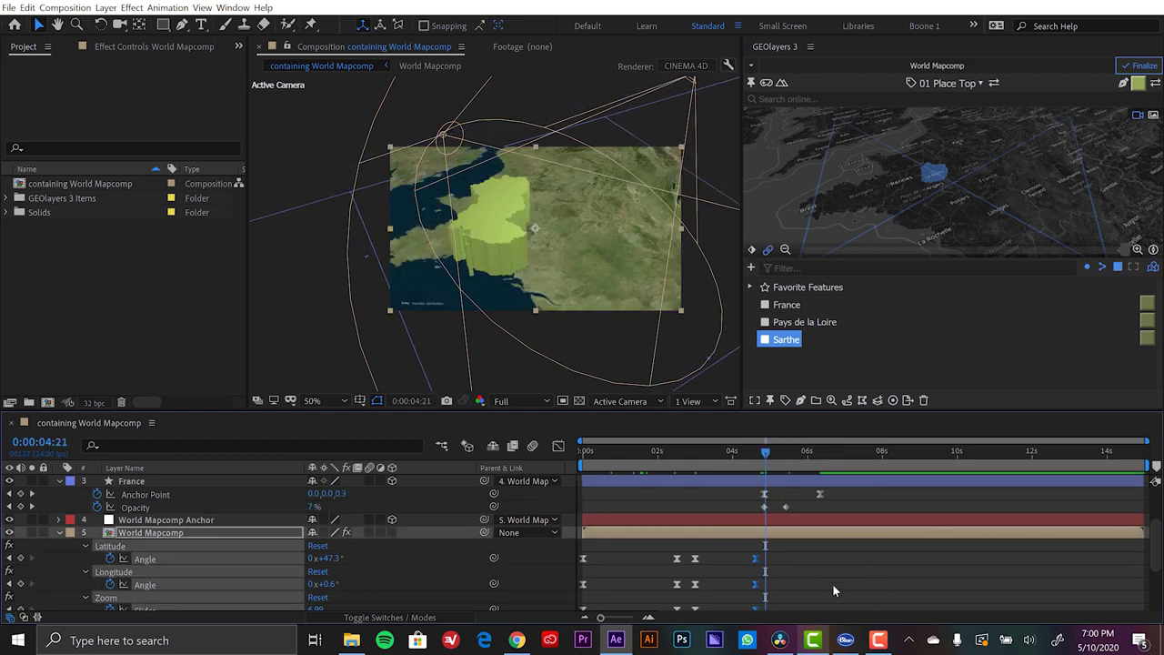
pyautogui.click(760, 533)
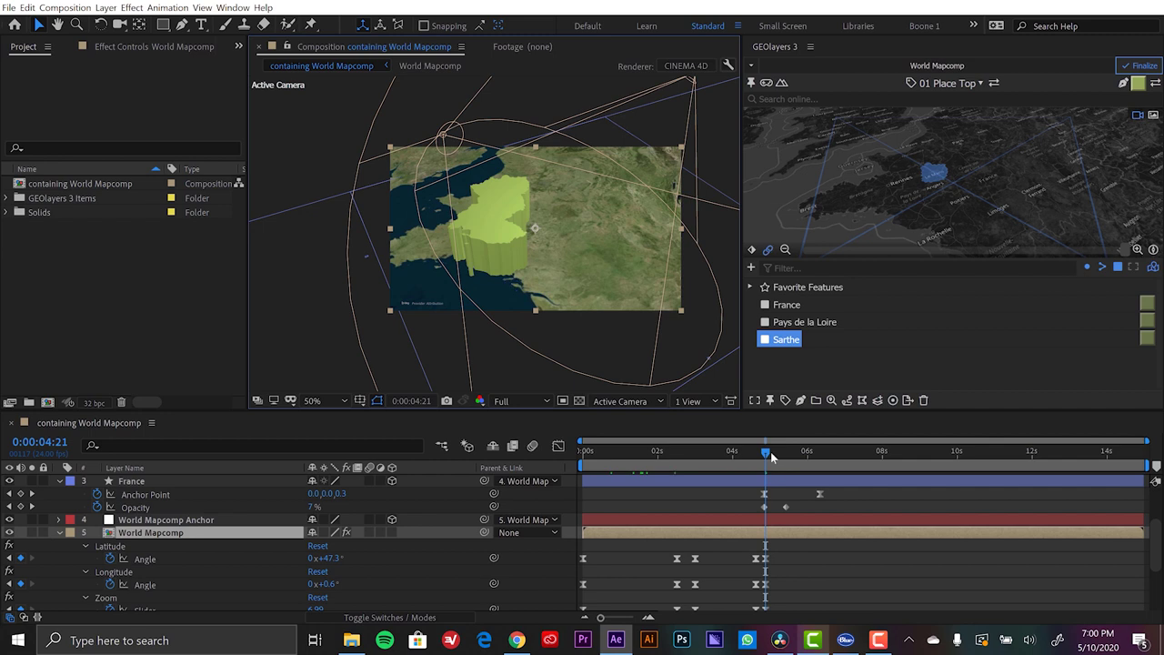
pyautogui.click(770, 452)
pyautogui.moveTo(799, 450); pyautogui.dragTo(820, 451)
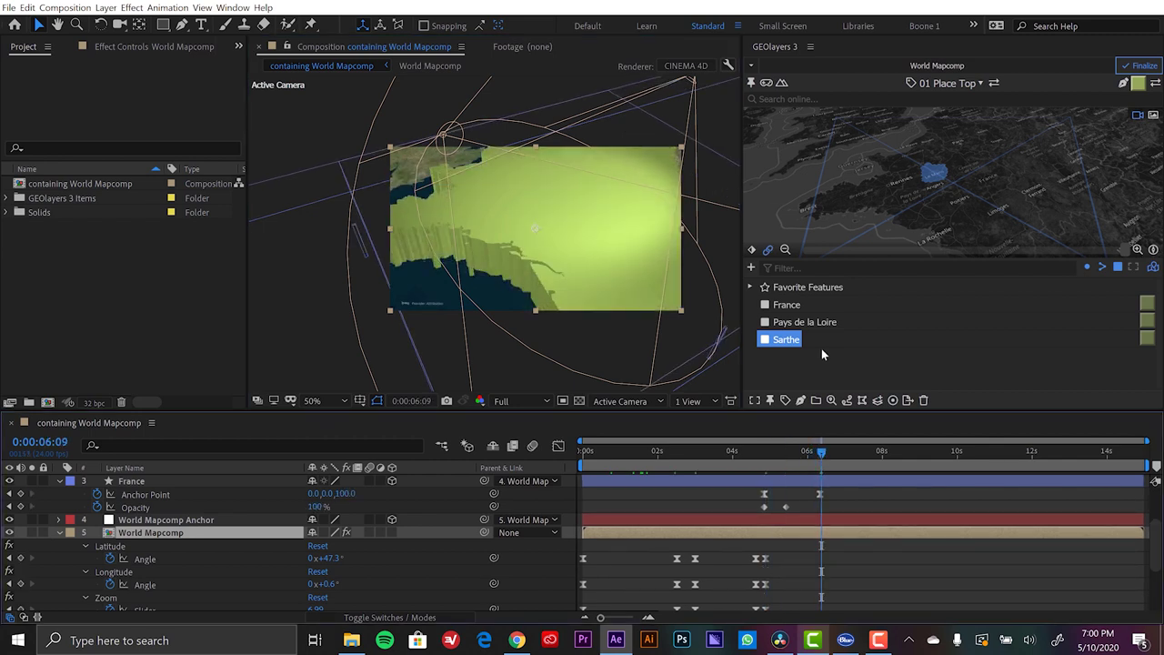
pyautogui.moveTo(1023, 194); pyautogui.dragTo(956, 177)
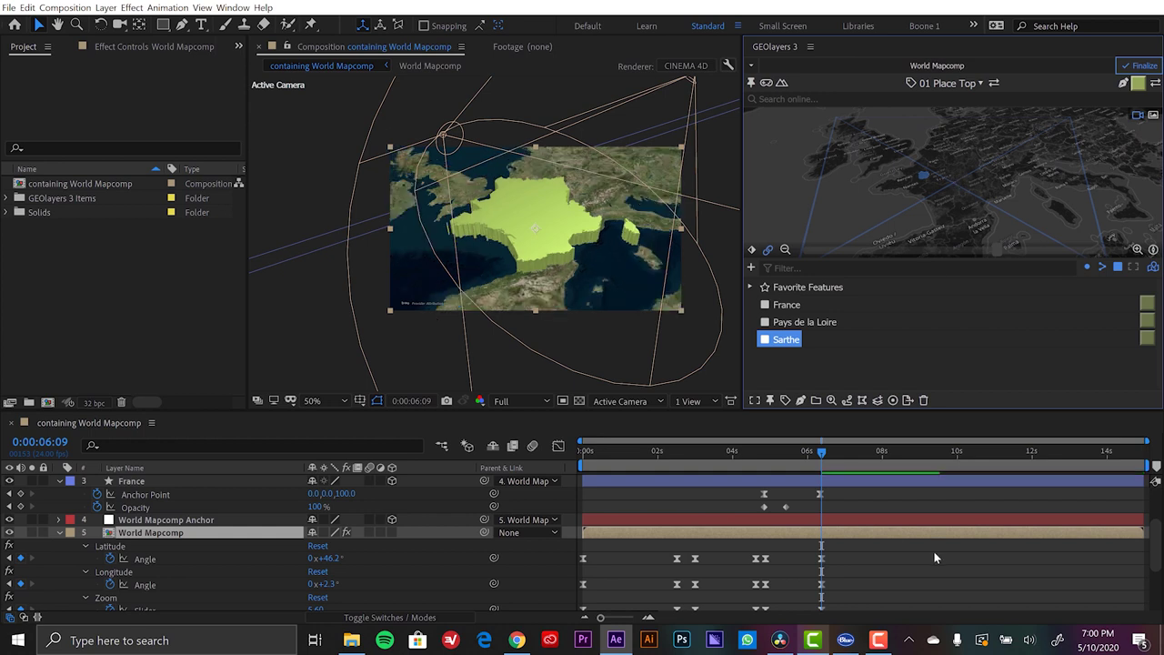
pyautogui.moveTo(822, 558); pyautogui.dragTo(763, 557)
pyautogui.scroll(-2, 858, 557)
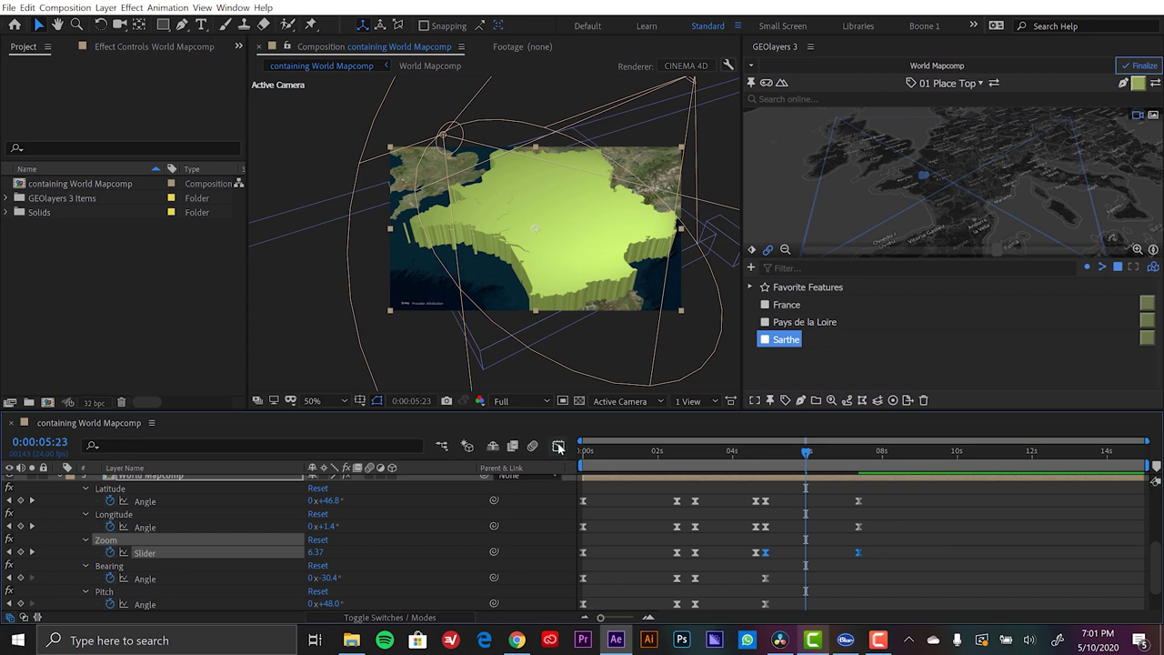
# - Ease the final Zoom keyframes in the speed graph to about 60.73% influence and preview playback
pyautogui.click(559, 446)
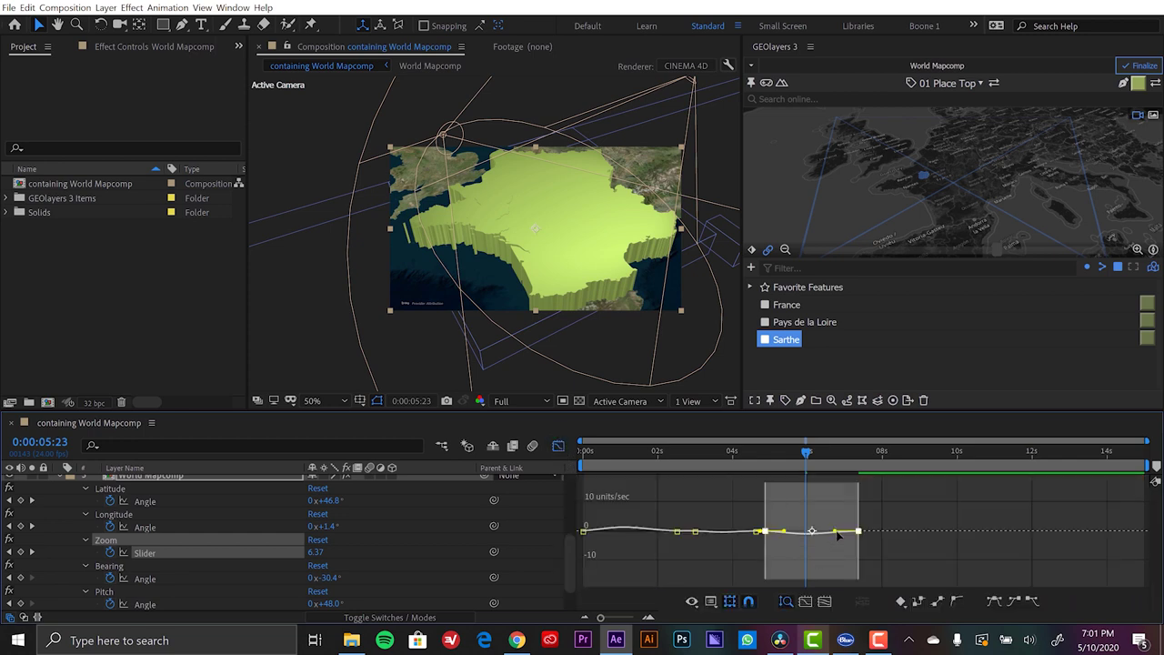
pyautogui.moveTo(828, 535); pyautogui.dragTo(635, 522)
pyautogui.hotkey('shift', 'F3')
pyautogui.press('space')
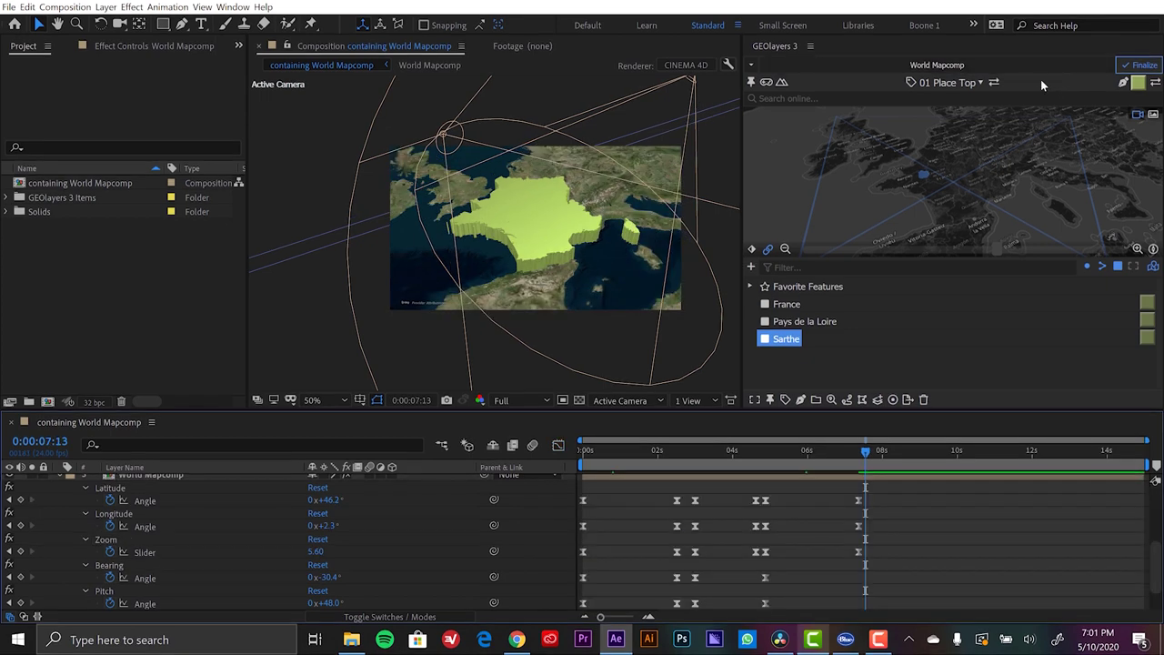
# - Launch high-resolution finalization of World Mapcomp from the GEOlayers 3 panel
pyautogui.click(1140, 65)
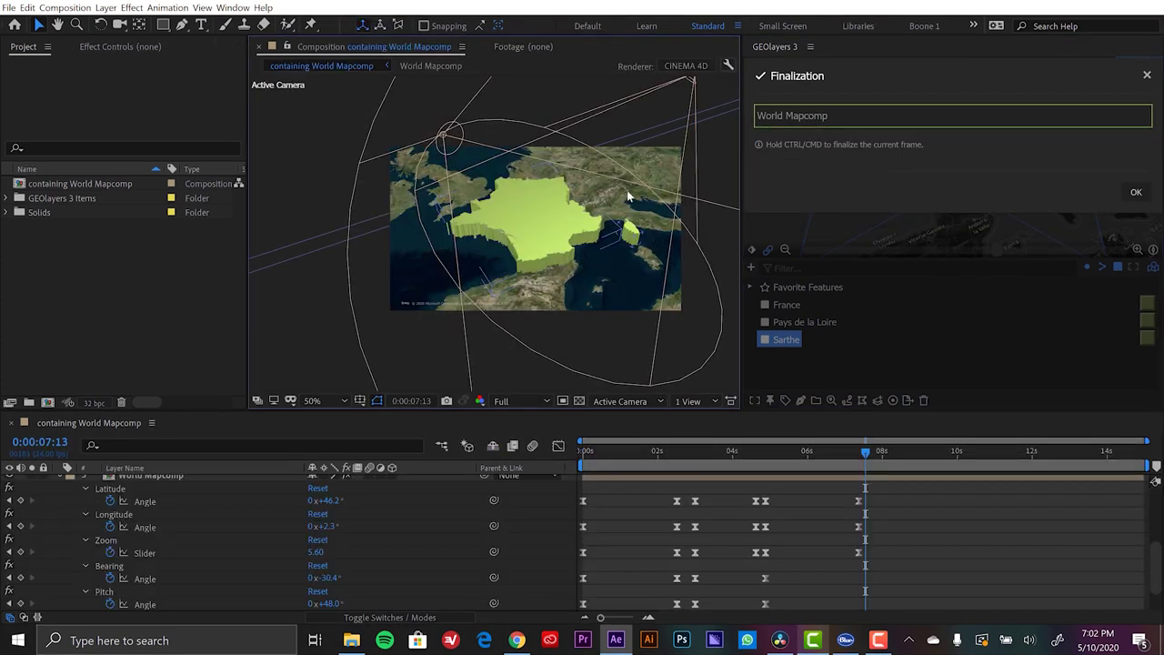
pyautogui.scroll(3, 510, 271)
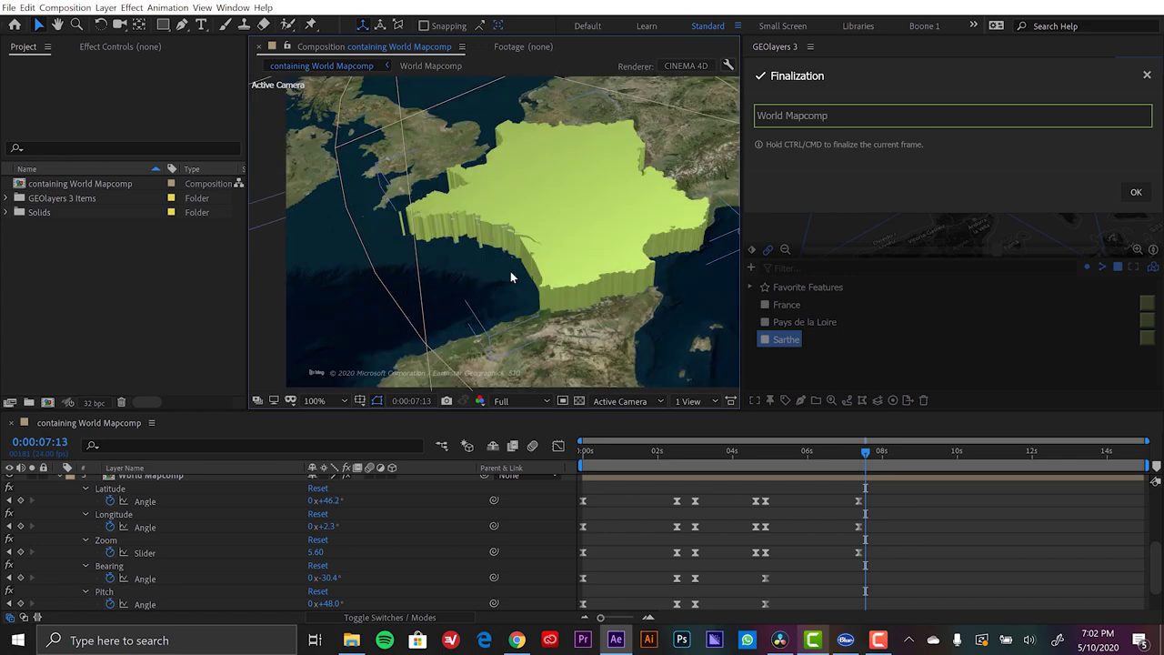
pyautogui.scroll(-1, 549, 329)
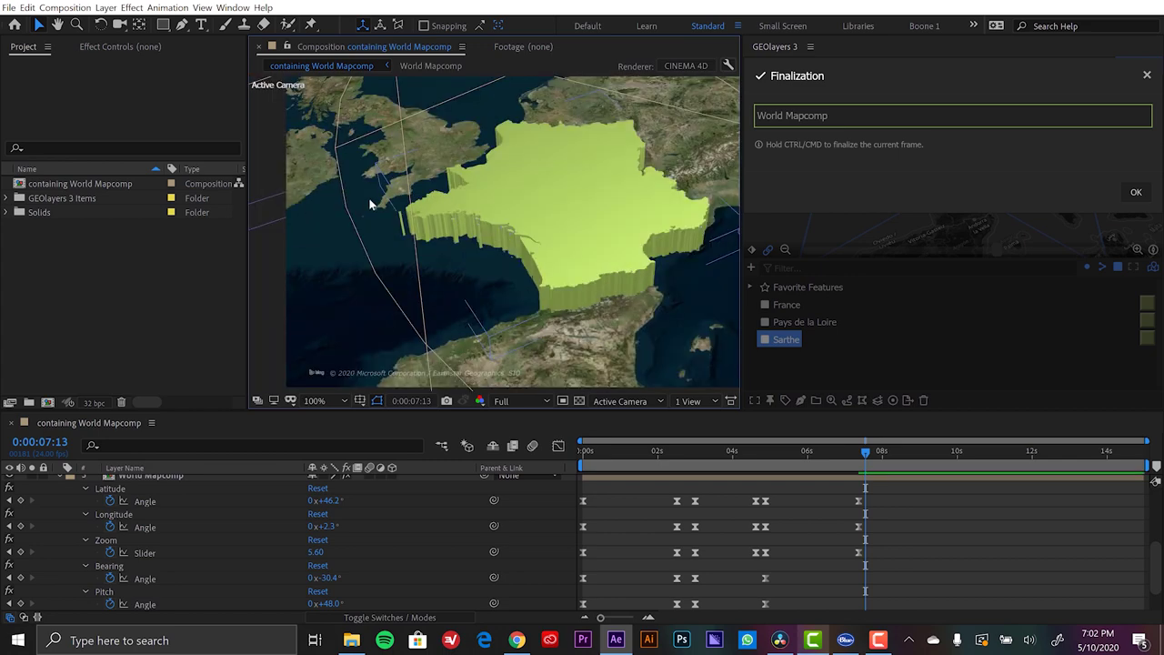